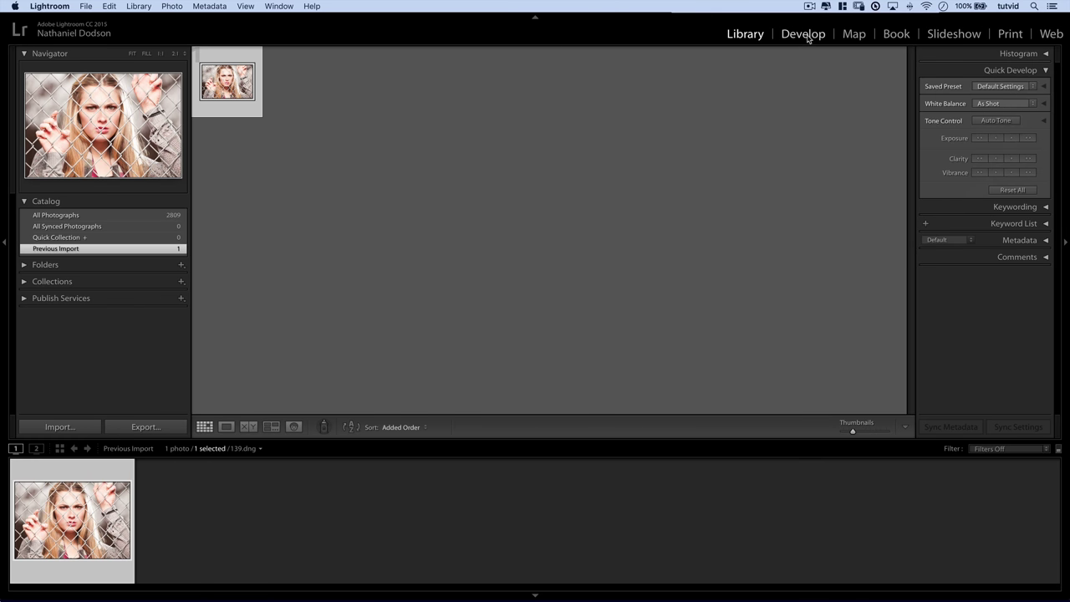
# Switch 139.dng from the Library into the Develop module with the D key
pyautogui.press('d')
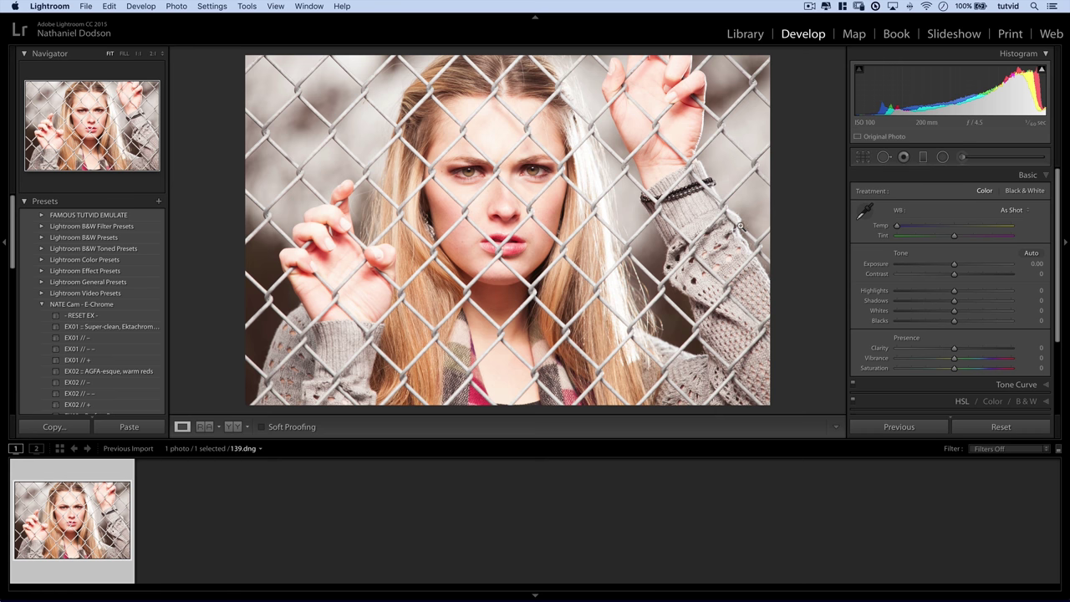
# Set Temp to 5,900 and zoom to 1:1 on the model's eyes
pyautogui.moveTo(897, 226); pyautogui.dragTo(941, 227)
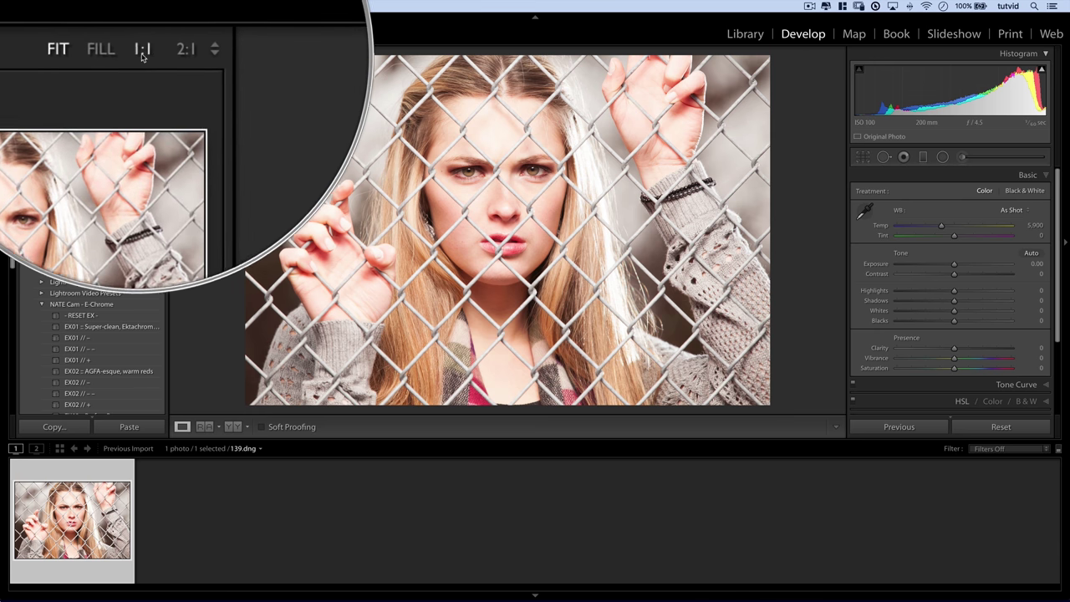
pyautogui.click(139, 54)
pyautogui.click(473, 191)
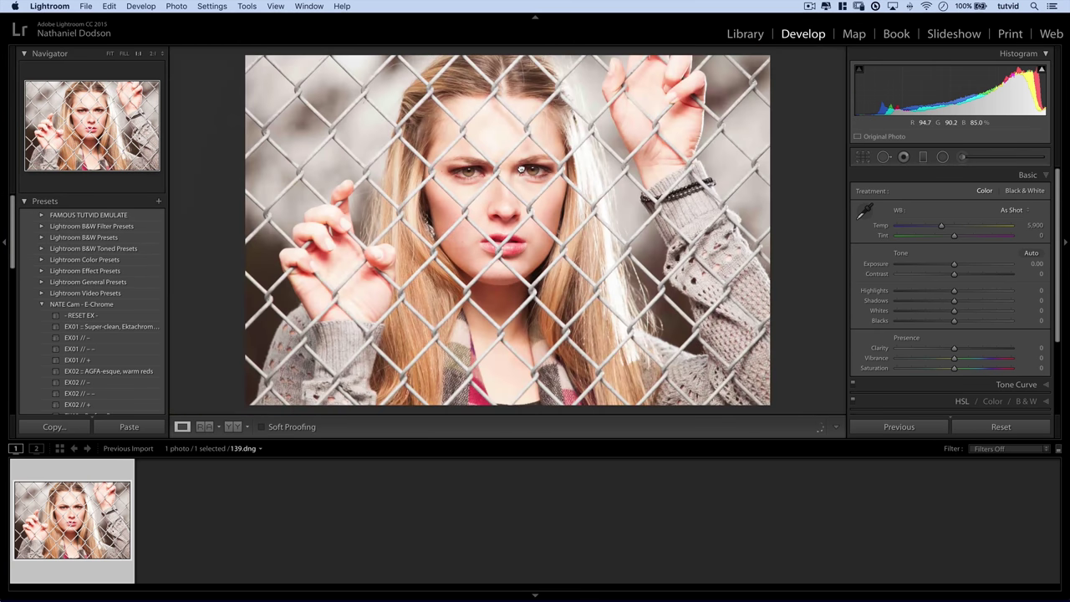
pyautogui.click(510, 172)
# Pan the 1:1 view over the eyes, face, hand and bracelet, then return to Fit
pyautogui.moveTo(509, 173); pyautogui.dragTo(533, 144)
pyautogui.moveTo(489, 275); pyautogui.dragTo(411, 334)
pyautogui.moveTo(549, 232); pyautogui.dragTo(550, 310)
pyautogui.moveTo(616, 250); pyautogui.dragTo(551, 206)
pyautogui.moveTo(752, 251); pyautogui.dragTo(126, 167)
pyautogui.moveTo(401, 126); pyautogui.dragTo(681, 167)
pyautogui.moveTo(209, 209); pyautogui.dragTo(555, 180)
pyautogui.moveTo(386, 155); pyautogui.dragTo(480, 183)
pyautogui.click(108, 54)
# In Photoshop, sketch the subject, a wavy ground line and an upper-right lamp with rays
pyautogui.press('super+Tab')
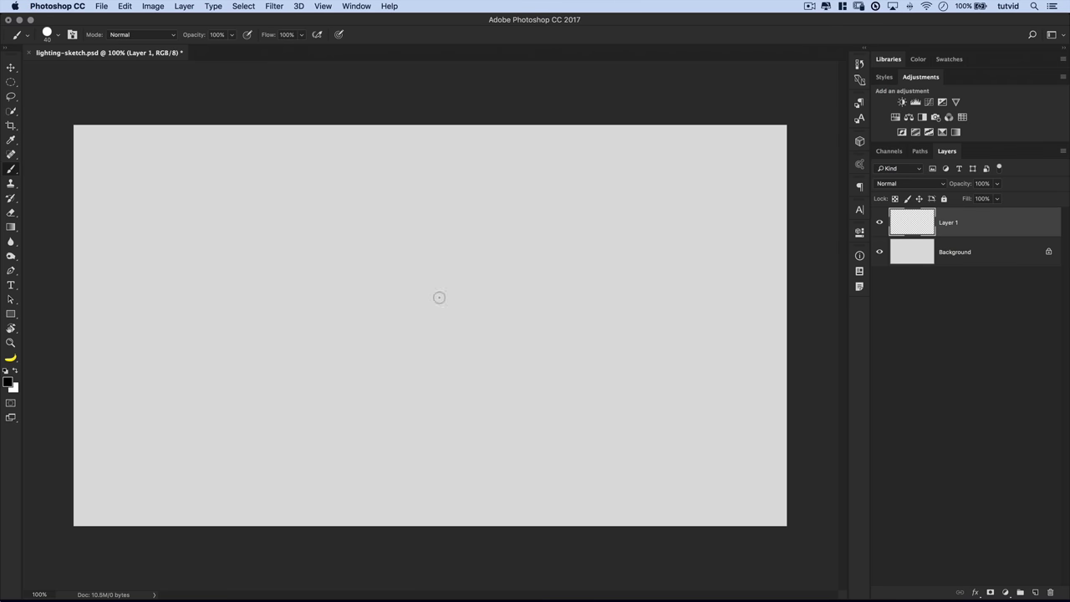
pyautogui.moveTo(423, 298)
pyautogui.mouseDown()
pyautogui.moveTo(470, 313)
pyautogui.moveTo(414, 332)
pyautogui.moveTo(365, 301)
pyautogui.moveTo(369, 320)
pyautogui.moveTo(396, 320)
pyautogui.mouseUp()
pyautogui.moveTo(207, 342); pyautogui.dragTo(654, 334)
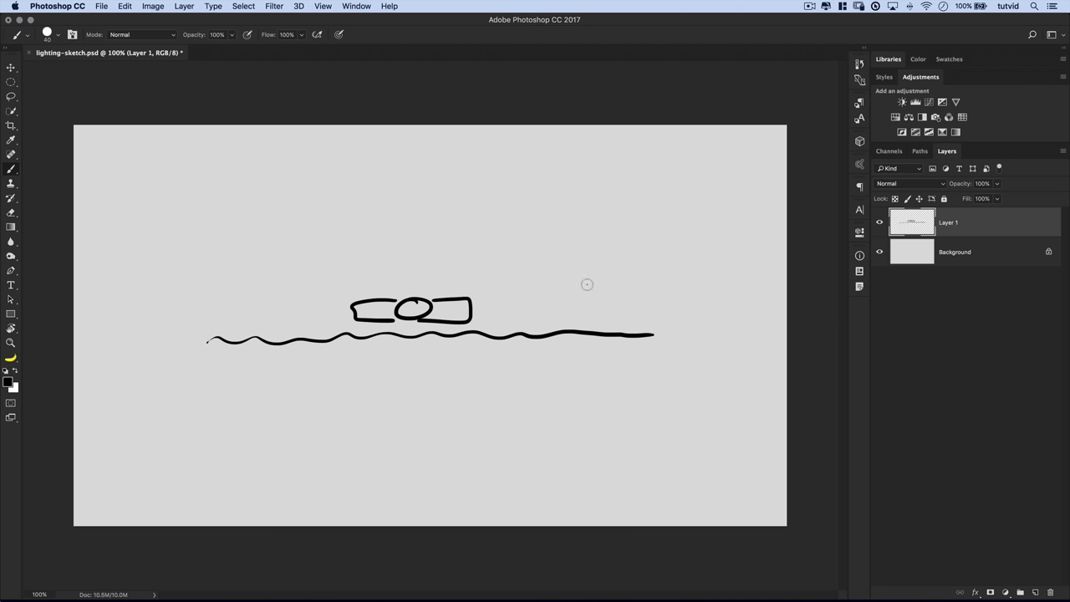
pyautogui.moveTo(601, 189)
pyautogui.mouseDown()
pyautogui.moveTo(649, 225)
pyautogui.moveTo(674, 178)
pyautogui.mouseUp()
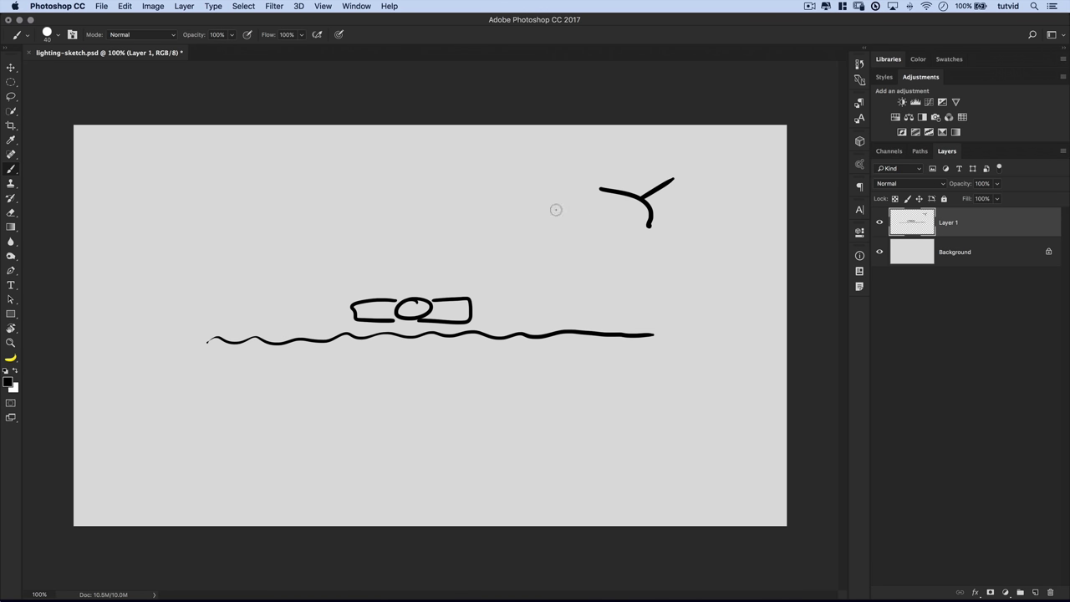
pyautogui.moveTo(610, 192); pyautogui.dragTo(555, 210)
pyautogui.moveTo(619, 199)
pyautogui.mouseDown()
pyautogui.moveTo(578, 219)
pyautogui.moveTo(634, 249)
pyautogui.mouseUp()
# Draw a lower light shape below the wavy line, with its side, base and rays
pyautogui.press('super+Tab')
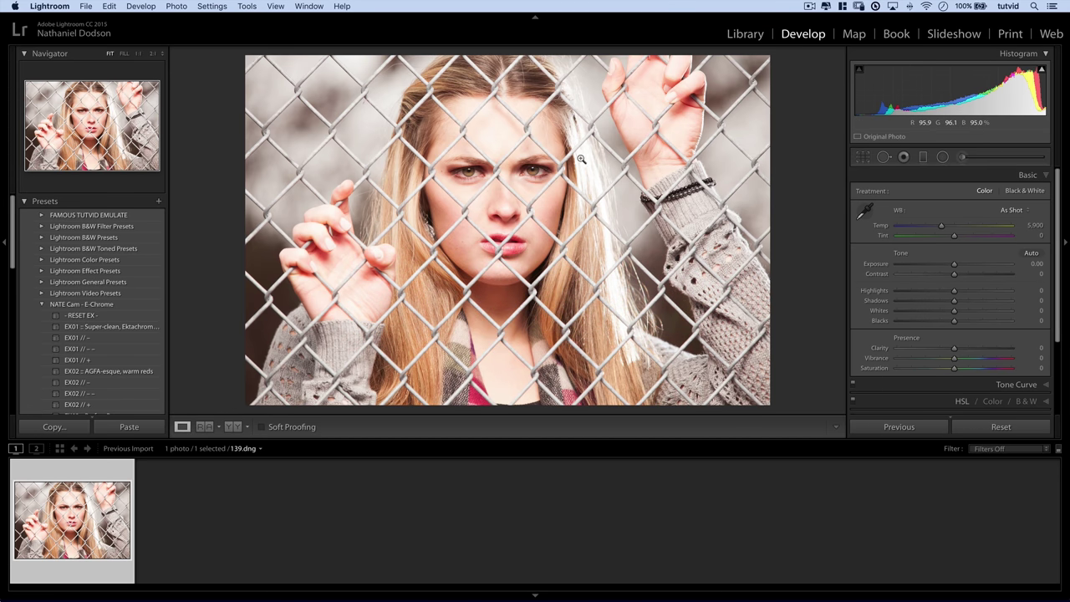
pyautogui.press('super+Tab')
pyautogui.press('super+Tab')
pyautogui.click(463, 303)
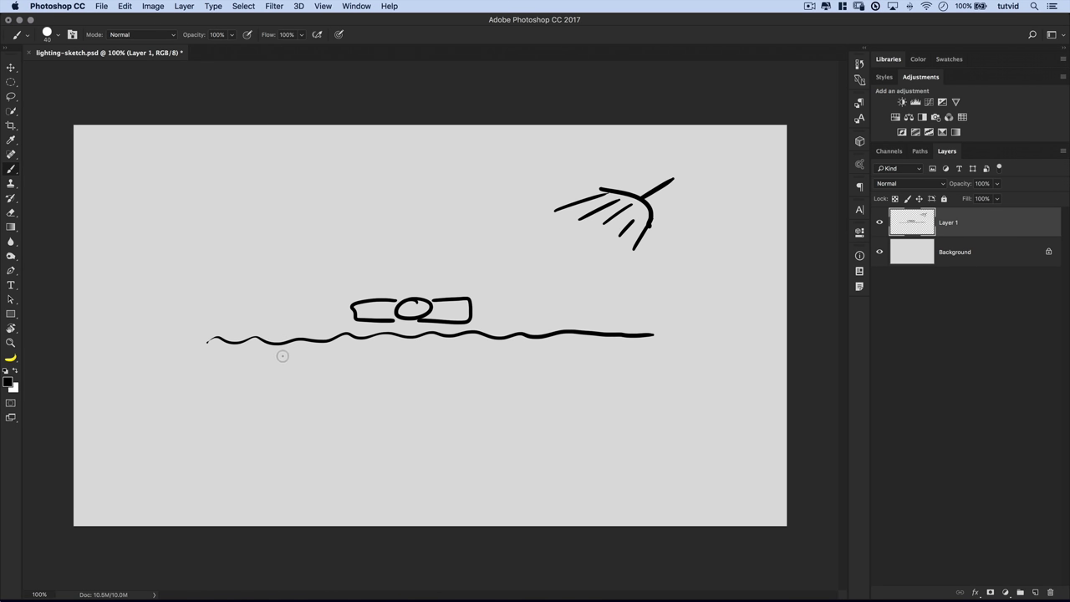
pyautogui.moveTo(283, 356); pyautogui.dragTo(335, 399)
pyautogui.moveTo(269, 379)
pyautogui.mouseDown()
pyautogui.moveTo(296, 409)
pyautogui.moveTo(329, 418)
pyautogui.mouseUp()
pyautogui.moveTo(297, 355)
pyautogui.mouseDown()
pyautogui.moveTo(334, 342)
pyautogui.moveTo(349, 348)
pyautogui.mouseUp()
pyautogui.moveTo(337, 378)
pyautogui.mouseDown()
pyautogui.moveTo(361, 363)
pyautogui.moveTo(369, 378)
pyautogui.mouseUp()
pyautogui.moveTo(261, 365)
pyautogui.mouseDown()
pyautogui.moveTo(274, 412)
pyautogui.moveTo(348, 425)
pyautogui.mouseUp()
pyautogui.moveTo(275, 411); pyautogui.dragTo(250, 436)
# Draw a small lantern with a square body, funnel top and post
pyautogui.moveTo(406, 394); pyautogui.dragTo(430, 422)
pyautogui.moveTo(395, 421); pyautogui.dragTo(431, 422)
pyautogui.moveTo(410, 383)
pyautogui.mouseDown()
pyautogui.moveTo(418, 394)
pyautogui.moveTo(427, 361)
pyautogui.moveTo(448, 358)
pyautogui.mouseUp()
pyautogui.moveTo(418, 423)
pyautogui.mouseDown()
pyautogui.moveTo(419, 440)
pyautogui.moveTo(455, 398)
pyautogui.mouseUp()
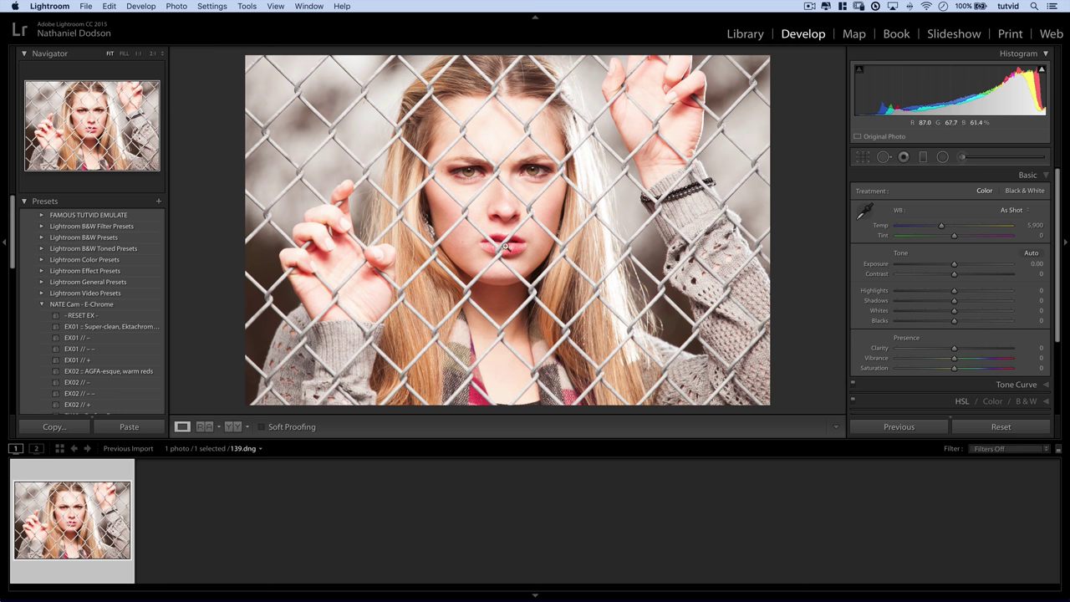
# Zoom Lightroom onto the model's eye, then sketch a stroke, box and hatch marks near the figure
pyautogui.click(533, 169)
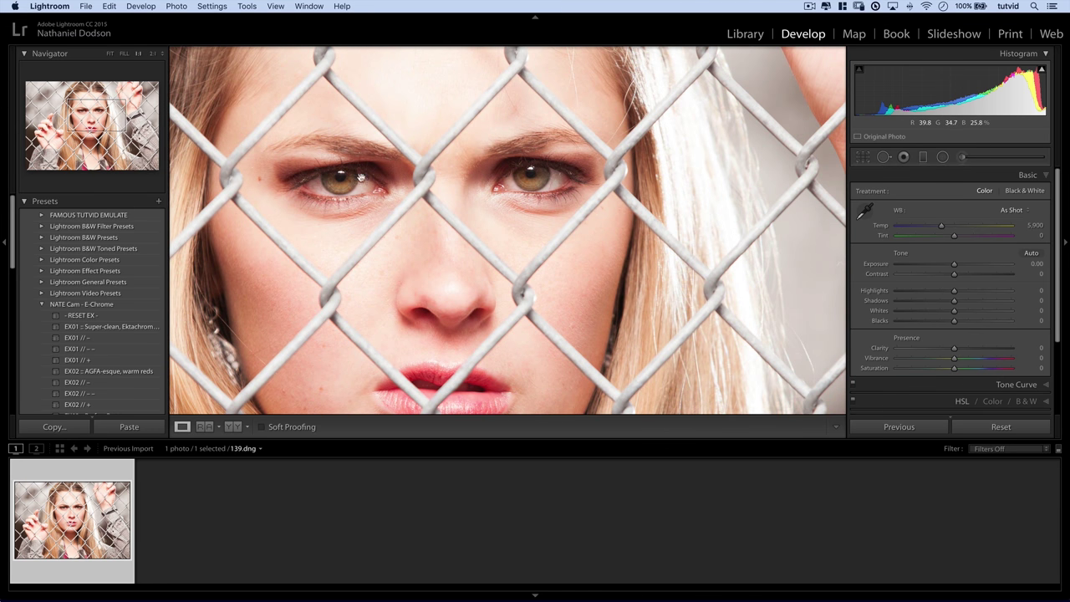
pyautogui.press('super+Tab')
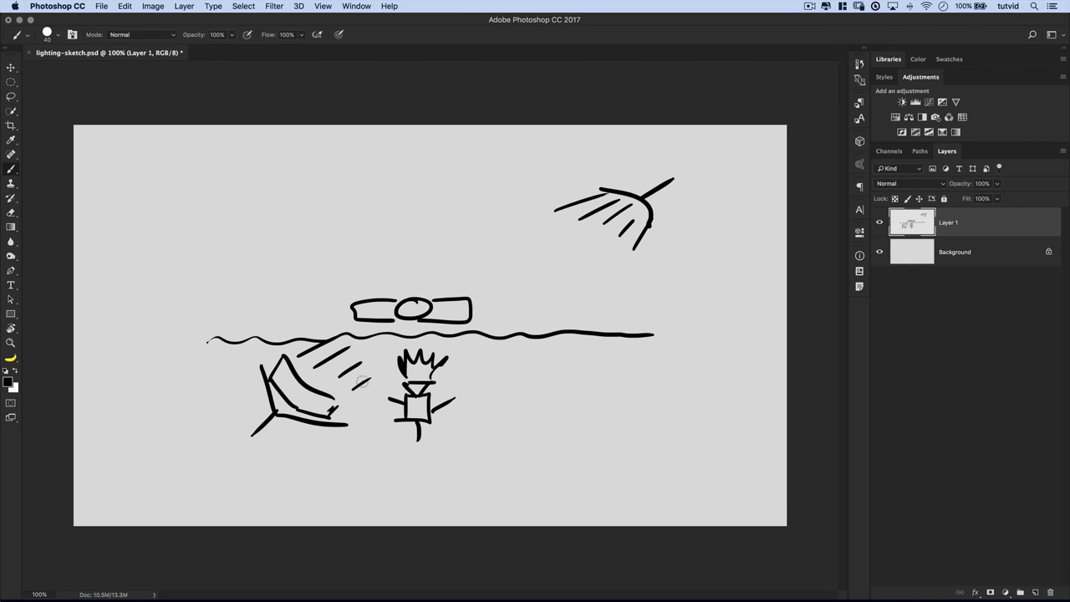
pyautogui.moveTo(340, 368)
pyautogui.mouseDown()
pyautogui.moveTo(346, 395)
pyautogui.moveTo(381, 402)
pyautogui.moveTo(398, 378)
pyautogui.mouseUp()
pyautogui.moveTo(360, 333); pyautogui.dragTo(351, 370)
pyautogui.moveTo(382, 341)
pyautogui.mouseDown()
pyautogui.moveTo(376, 365)
pyautogui.moveTo(387, 366)
pyautogui.mouseUp()
pyautogui.moveTo(418, 349); pyautogui.dragTo(411, 358)
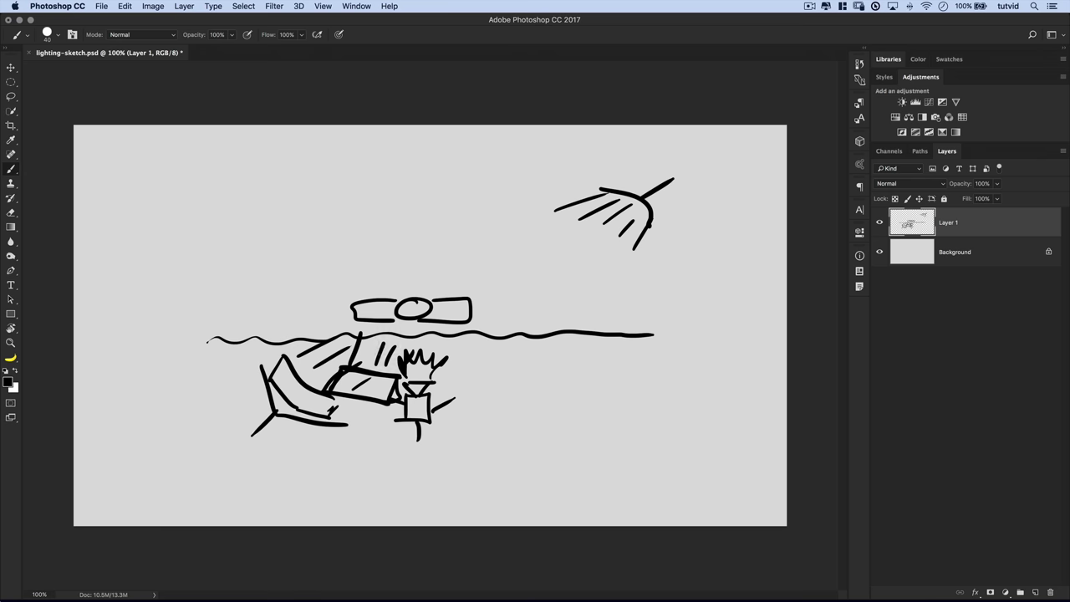
pyautogui.press('super+Tab')
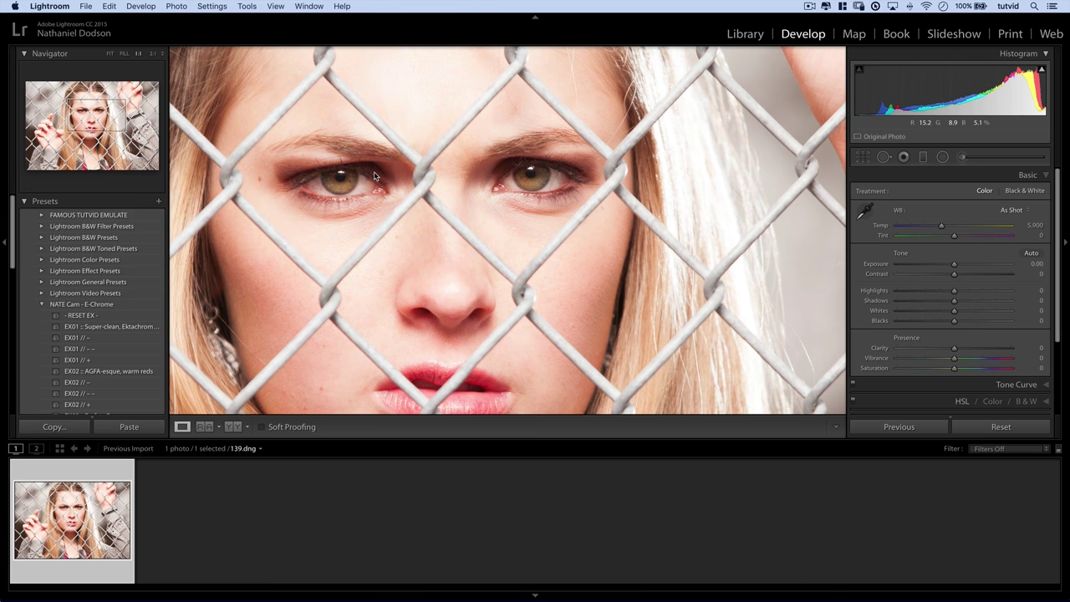
# Fit the whole portrait in the Navigator and swap the Basic panel for Tone Curve
pyautogui.moveTo(408, 225); pyautogui.dragTo(412, 224)
pyautogui.scroll(-10, 412, 224)
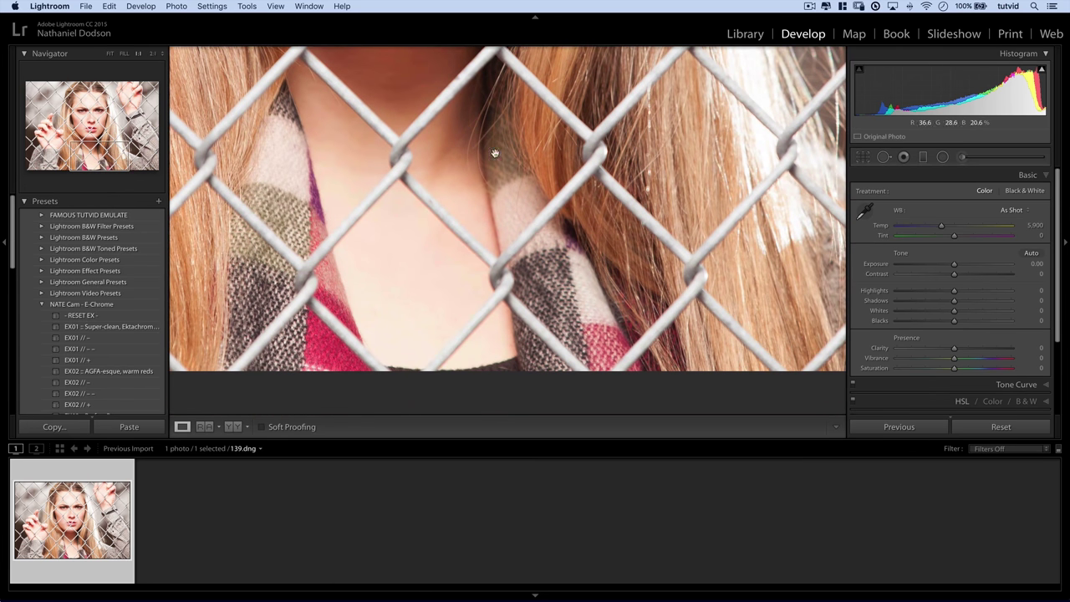
pyautogui.click(495, 153)
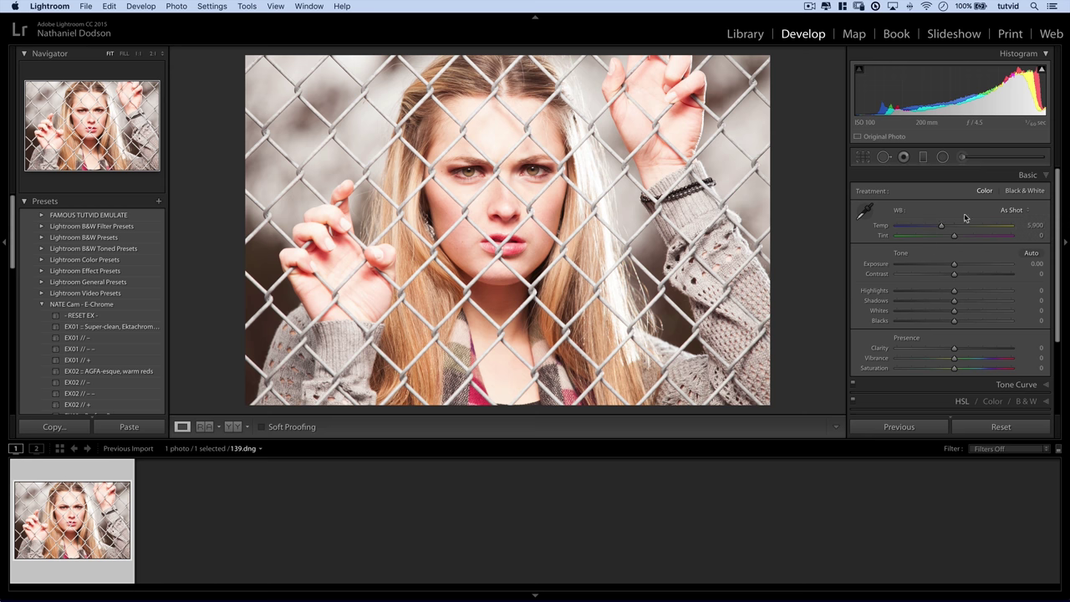
pyautogui.click(1027, 175)
pyautogui.click(1019, 191)
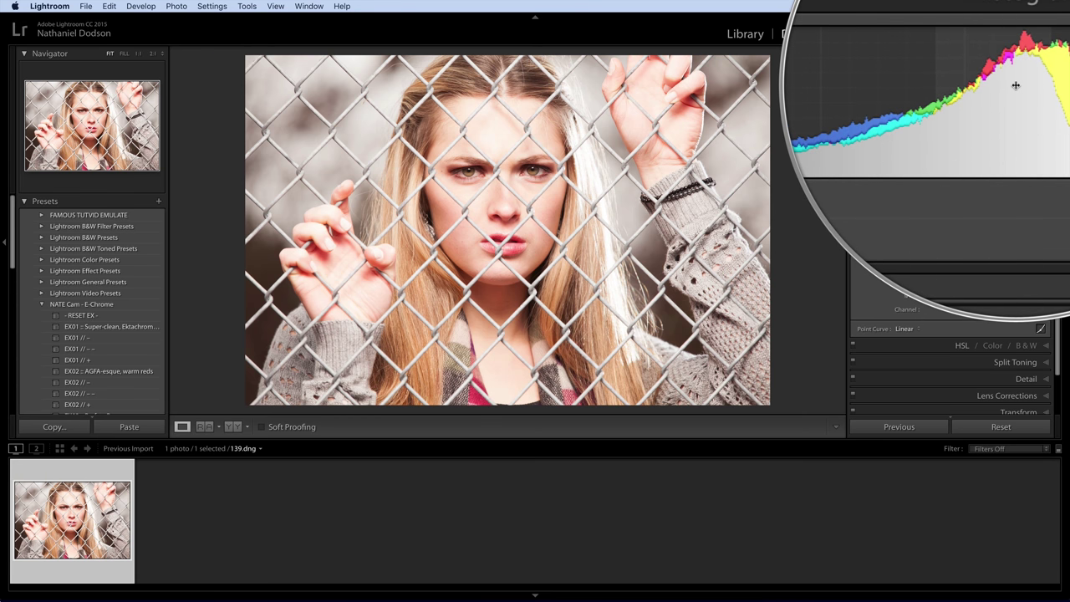
# Drag the histogram to set Highlights to -100 and Exposure to about -0.14
pyautogui.press('z')
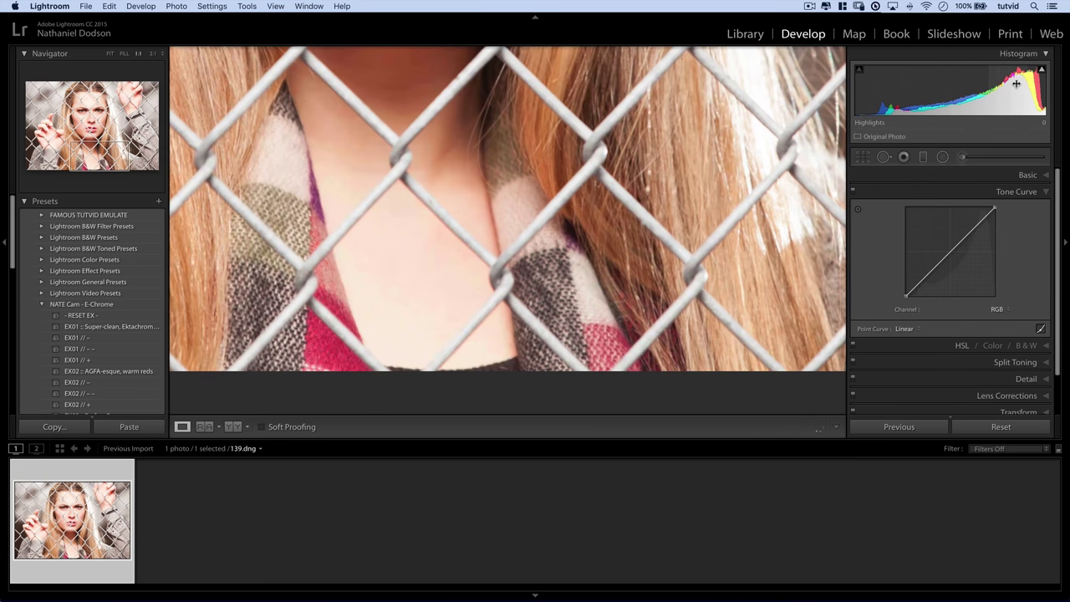
pyautogui.click(377, 201)
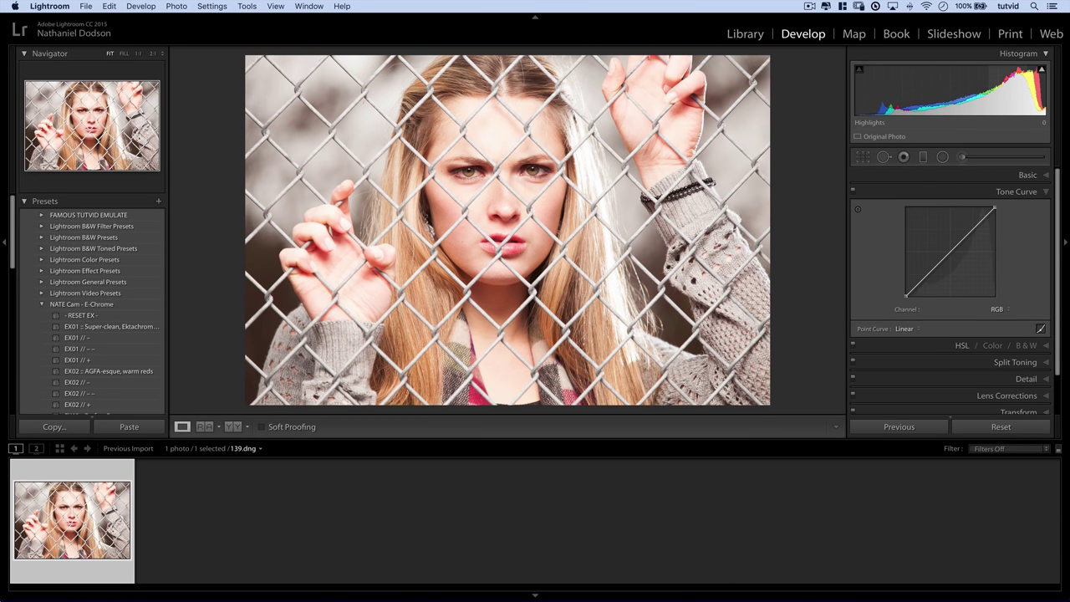
pyautogui.moveTo(1004, 92); pyautogui.dragTo(953, 92)
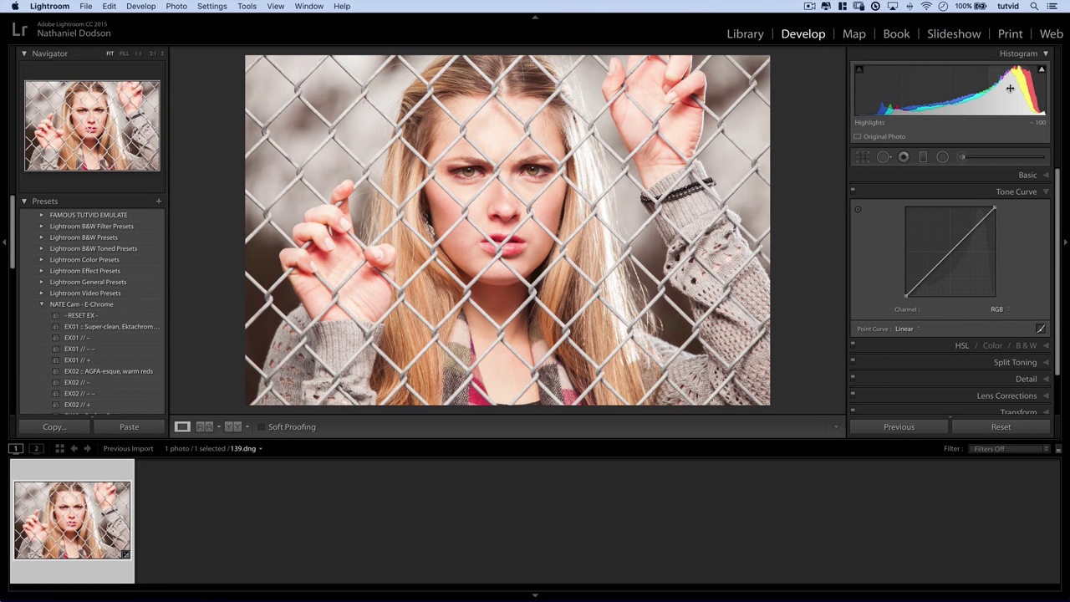
pyautogui.moveTo(949, 92); pyautogui.dragTo(948, 92)
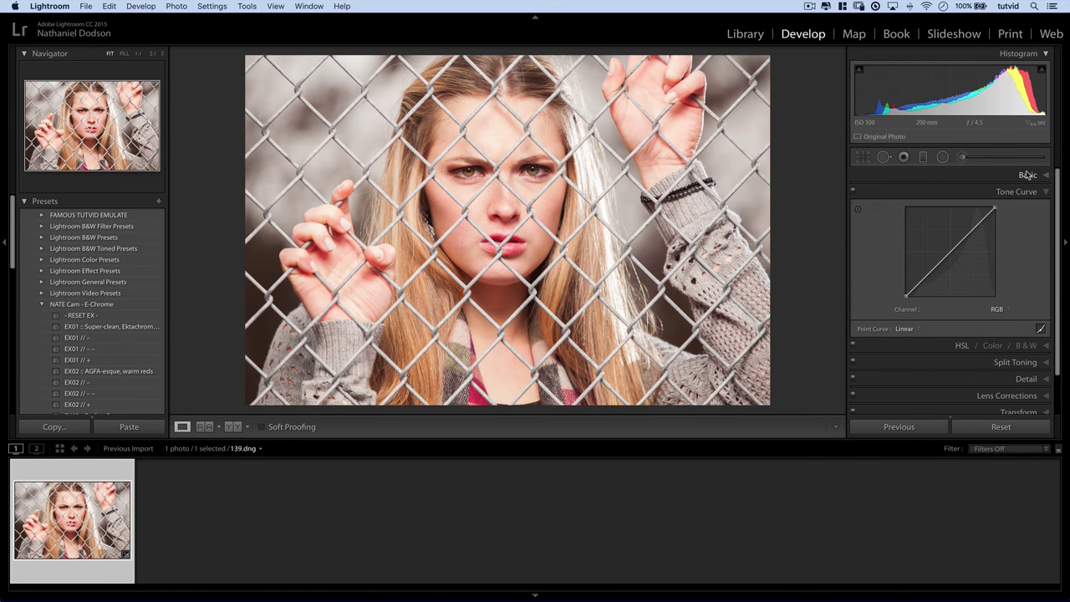
pyautogui.click(1028, 175)
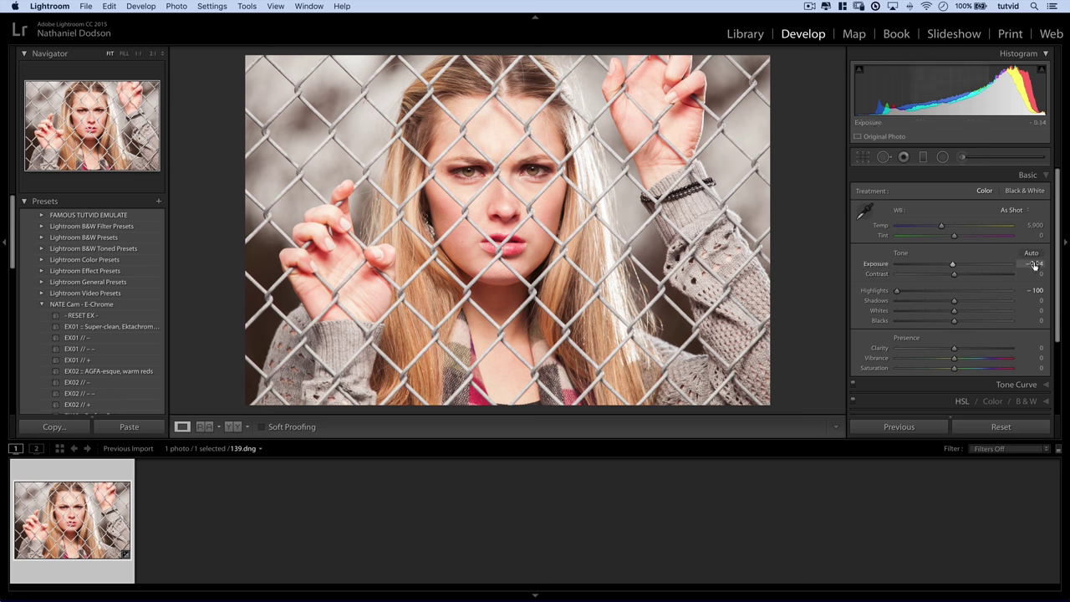
pyautogui.click(1027, 175)
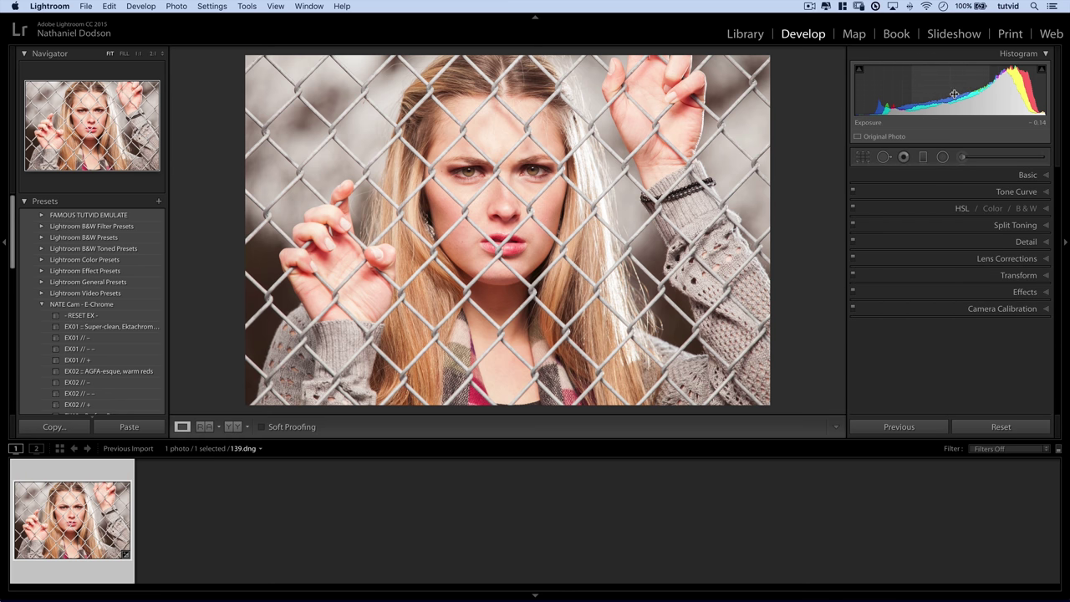
pyautogui.click(1019, 192)
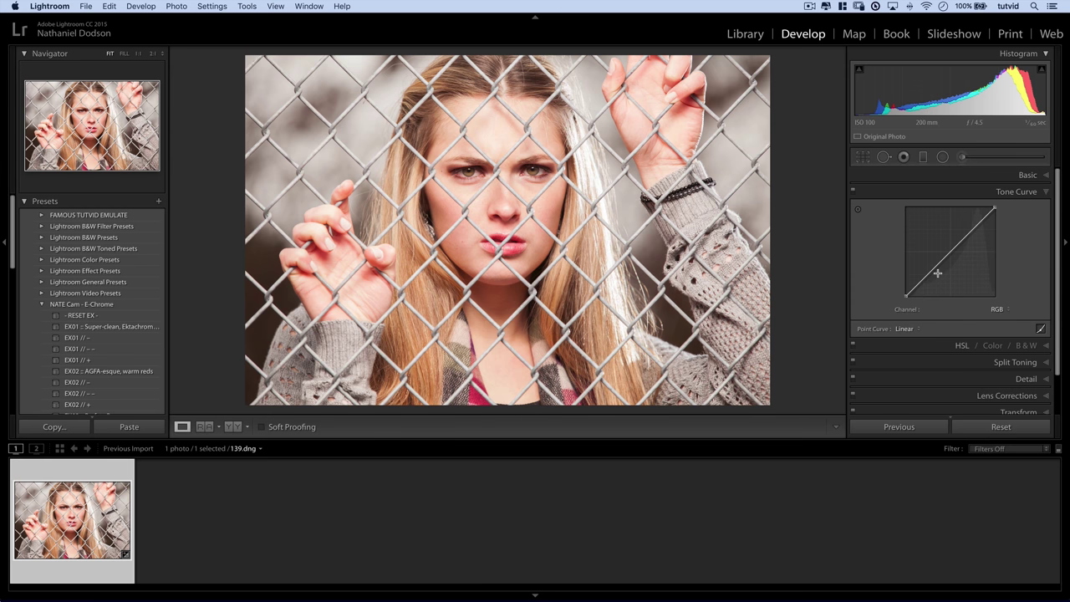
# With the targeted adjustment tool, drag a shadow area down to darken the curve's shadows
pyautogui.click(858, 212)
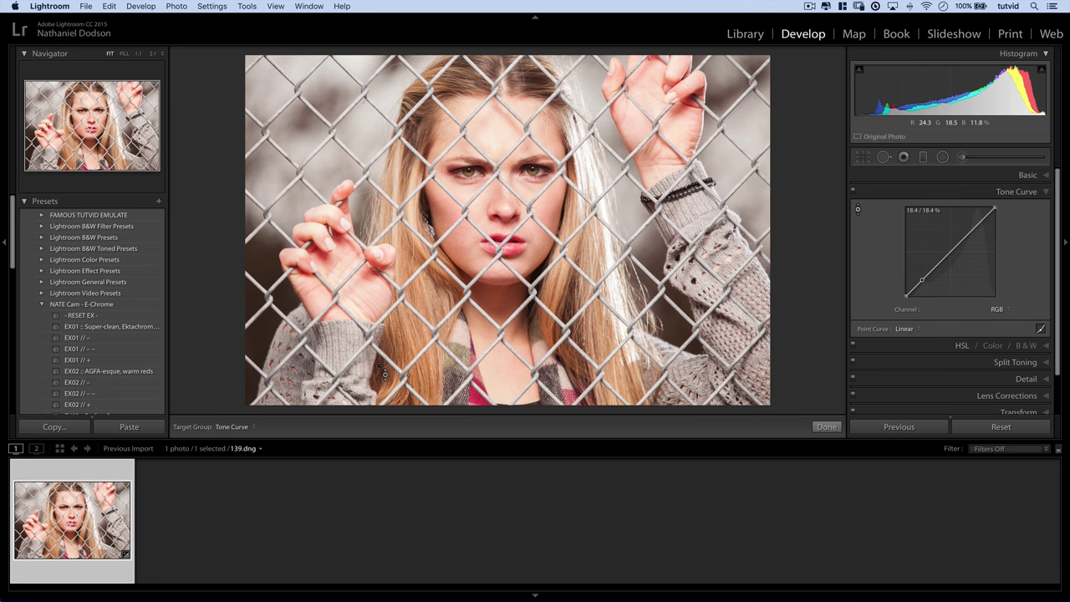
pyautogui.moveTo(387, 373); pyautogui.dragTo(387, 378)
pyautogui.press('super+z')
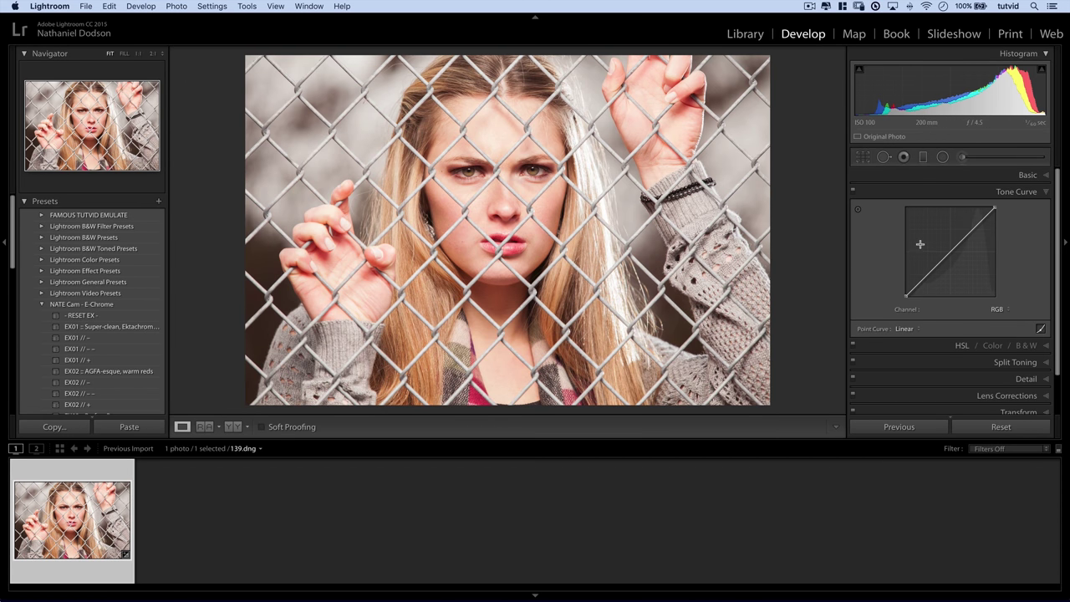
pyautogui.click(859, 210)
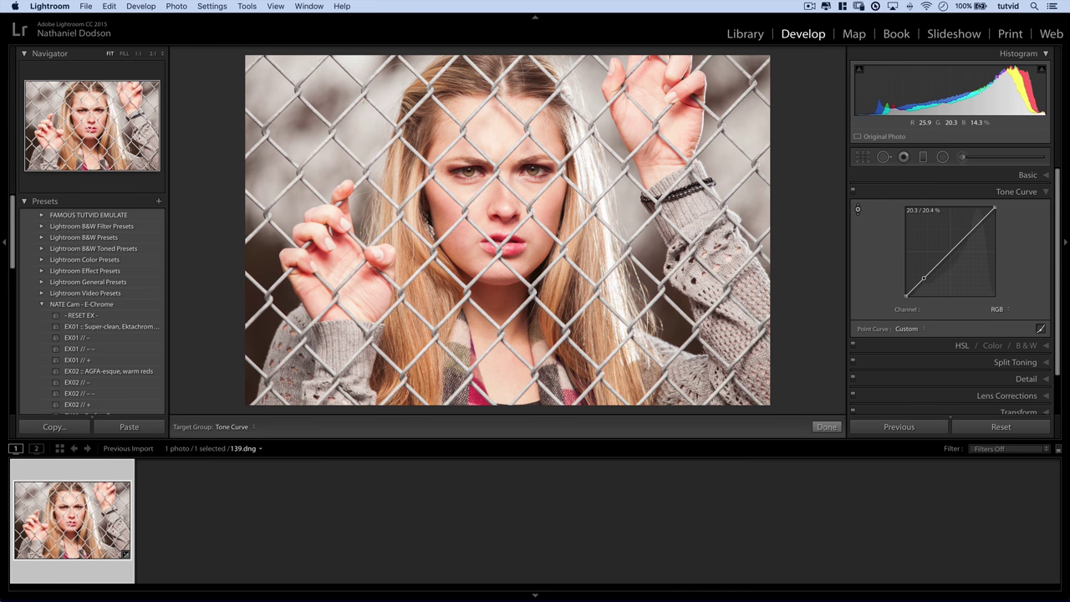
pyautogui.moveTo(740, 380); pyautogui.dragTo(740, 402)
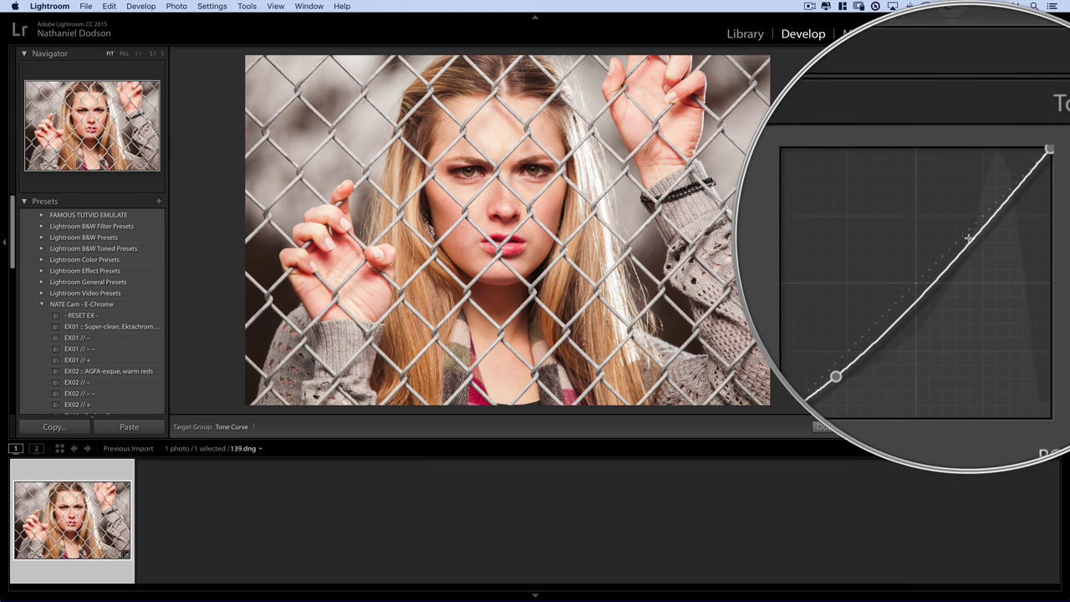
# Bend the RGB curve below the diagonal in the shadows and compare it on and off
pyautogui.moveTo(975, 213)
pyautogui.mouseDown()
pyautogui.moveTo(984, 246)
pyautogui.moveTo(964, 234)
pyautogui.moveTo(960, 246)
pyautogui.moveTo(971, 235)
pyautogui.mouseUp()
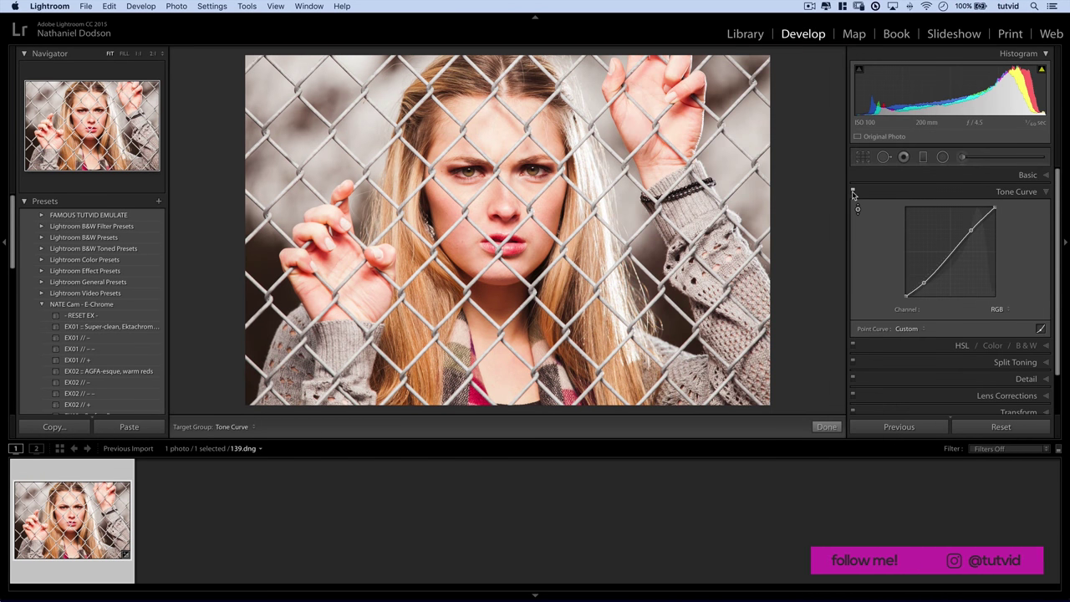
pyautogui.click(853, 191)
pyautogui.click(853, 191)
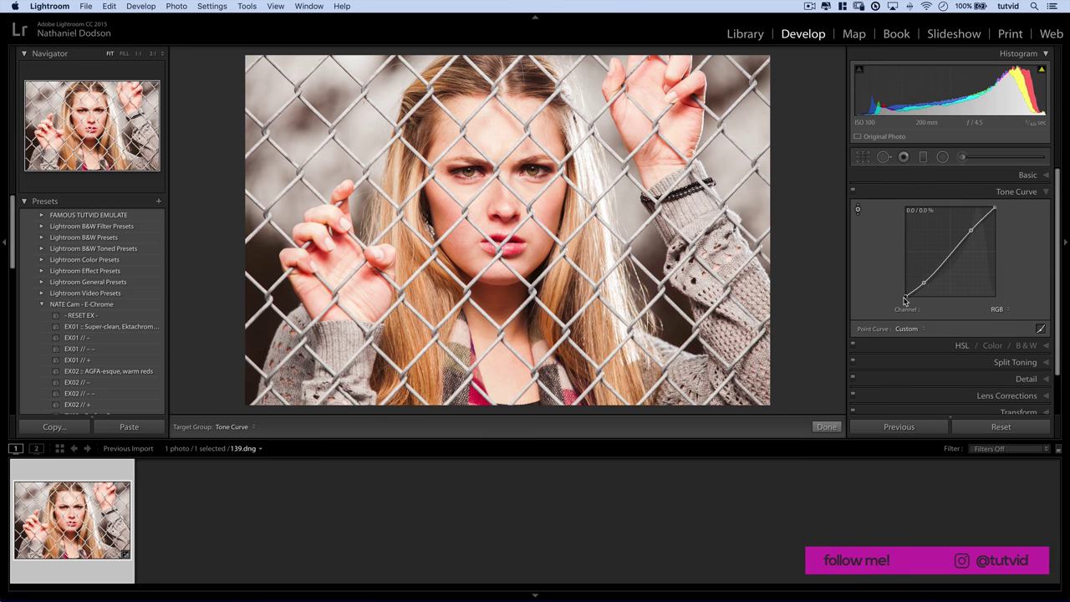
pyautogui.press('Escape')
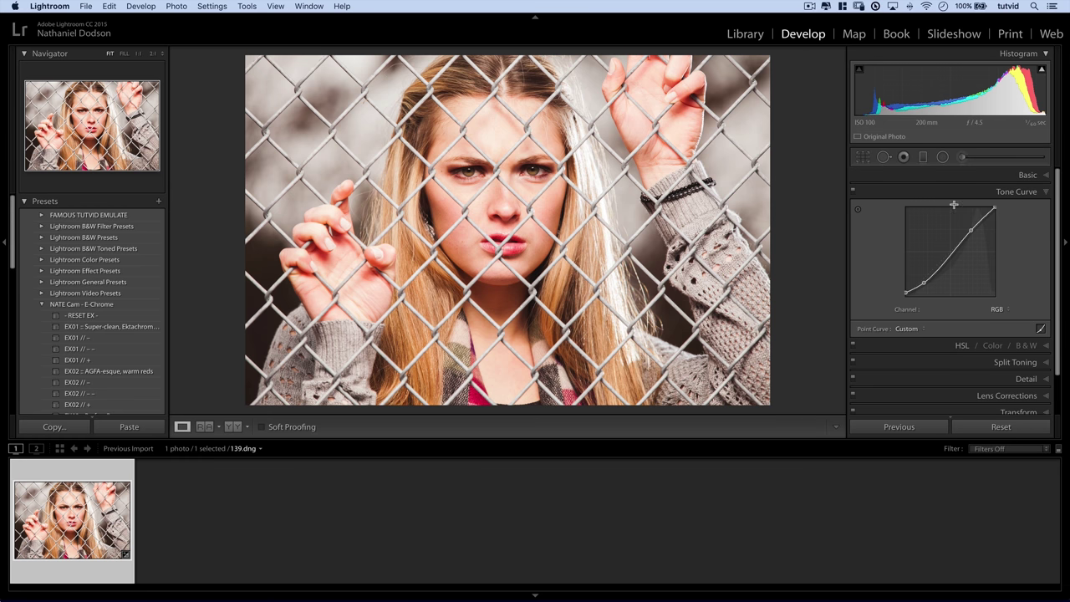
# Raise the Blue and Green channel curves to cool the photo
pyautogui.click(1000, 314)
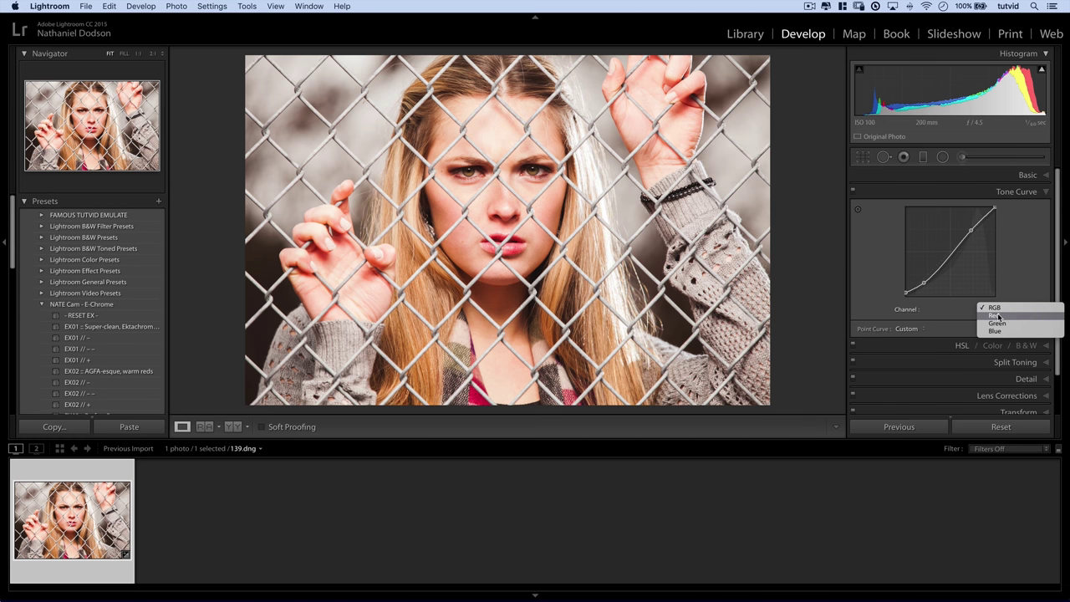
pyautogui.click(995, 331)
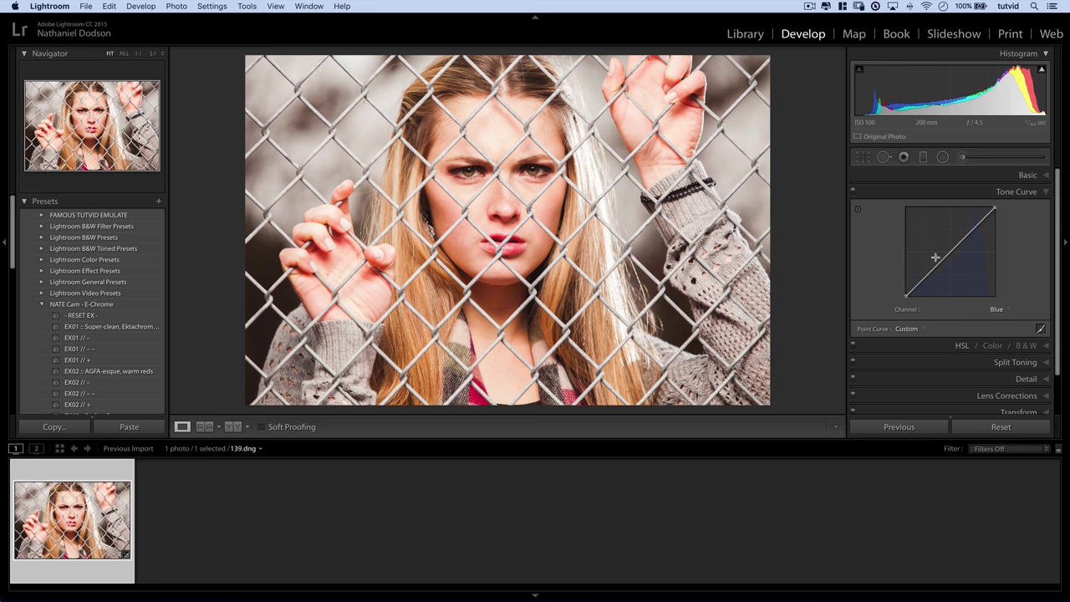
pyautogui.click(857, 210)
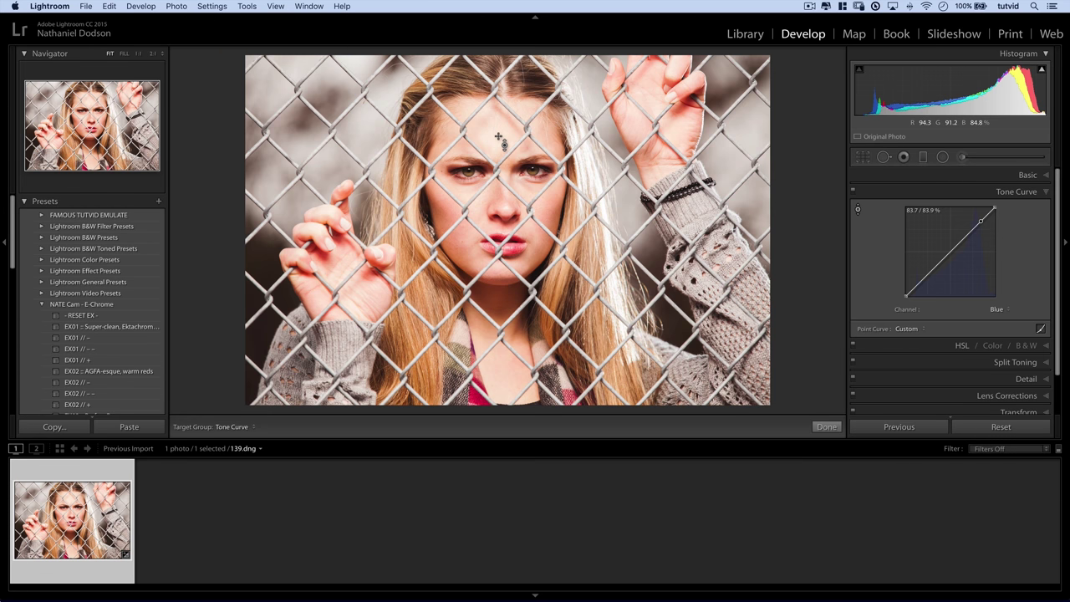
pyautogui.press('Up')
pyautogui.press('Up')
pyautogui.press('Up')
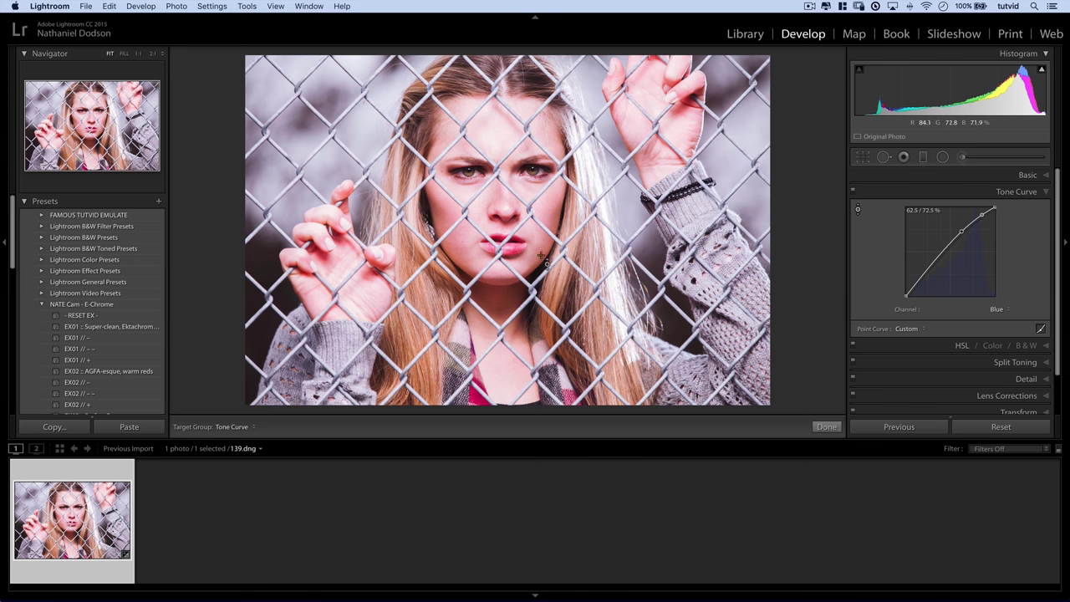
pyautogui.click(997, 309)
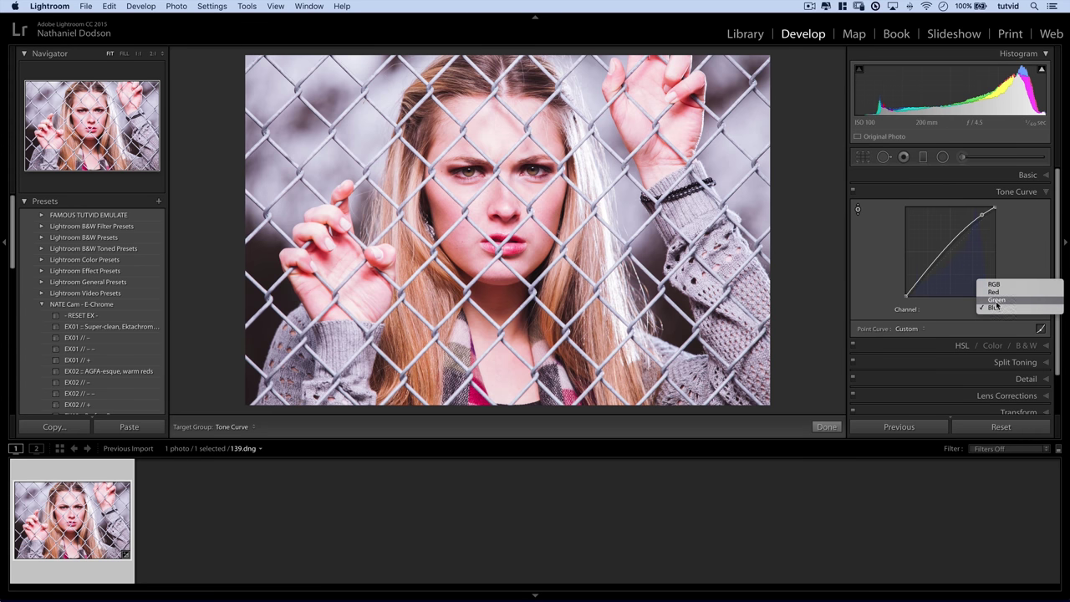
pyautogui.click(1000, 299)
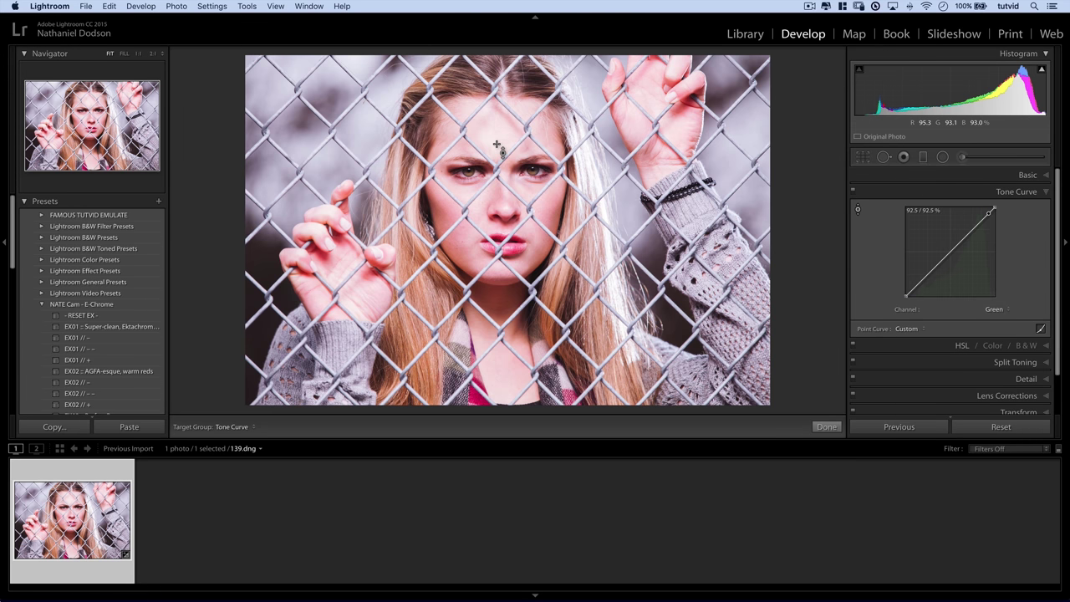
pyautogui.press('Up')
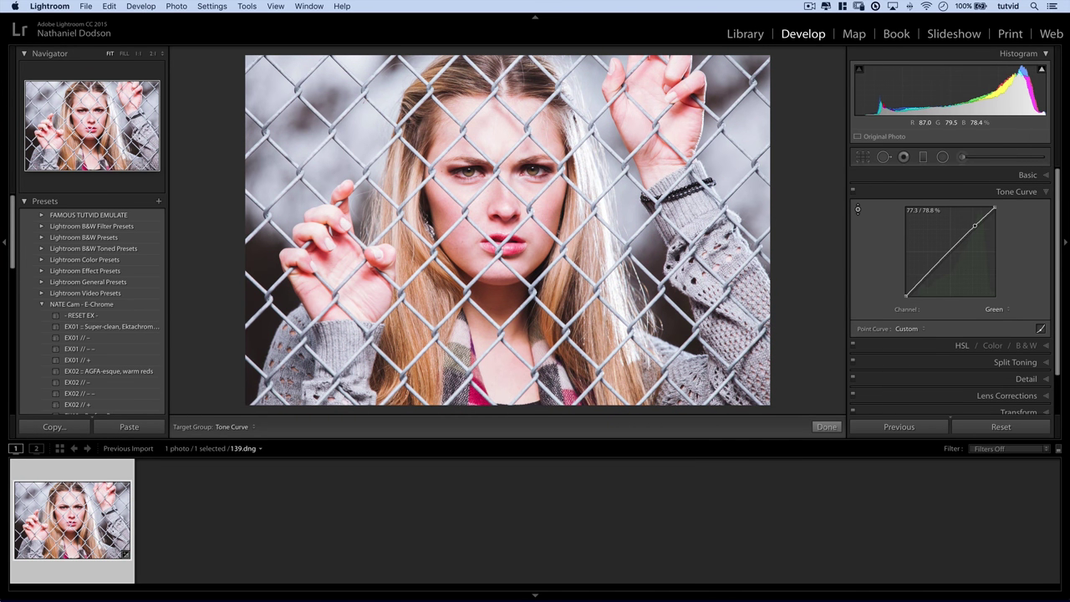
# Lower the Red channel curve two steps toward cyan and compare before and after
pyautogui.click(994, 310)
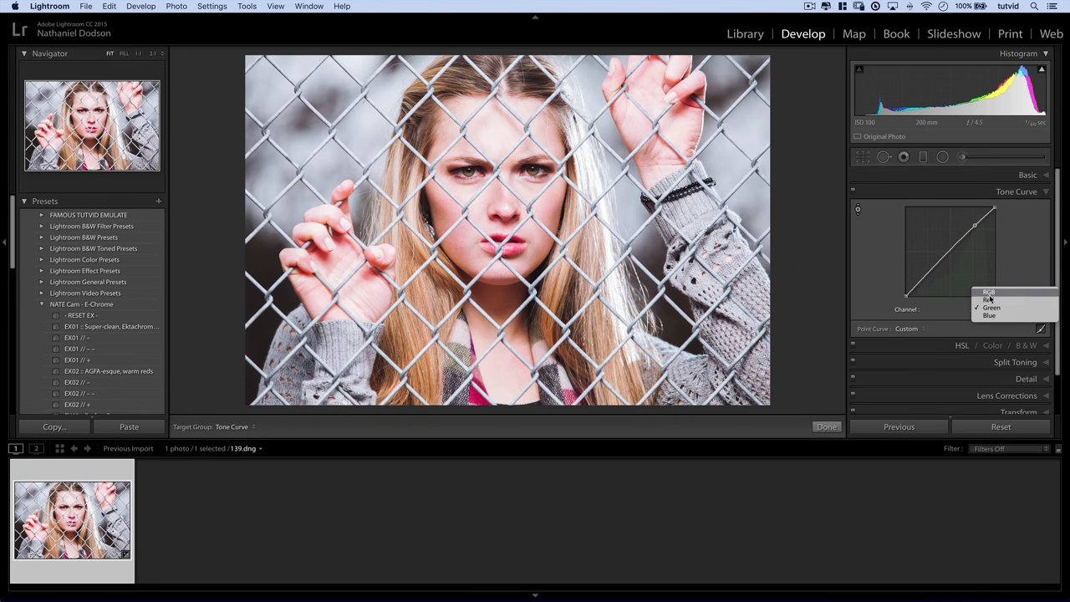
pyautogui.click(990, 299)
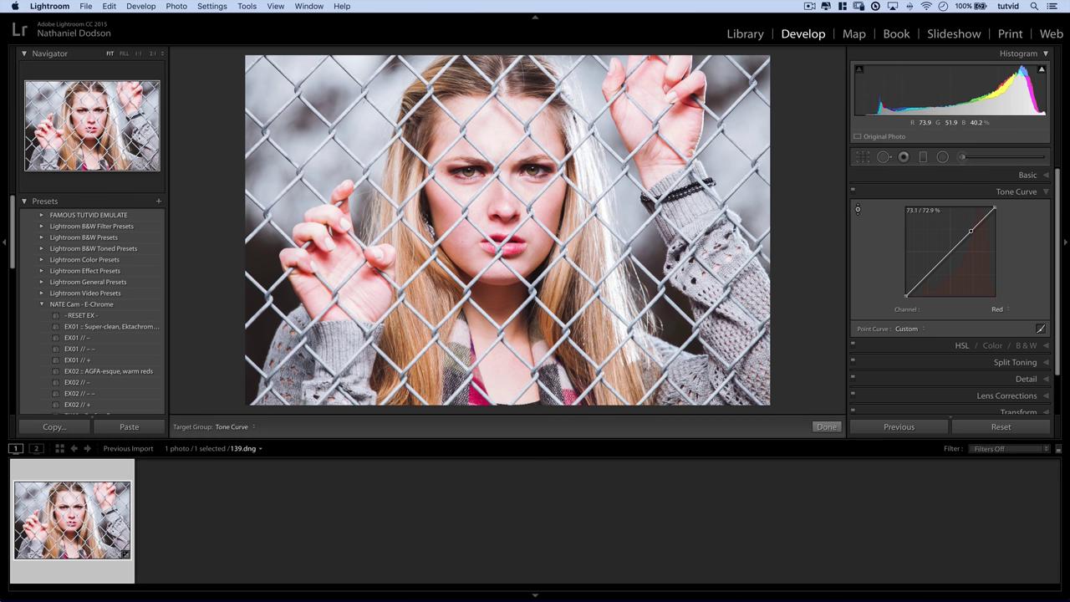
pyautogui.press('Down')
pyautogui.press('Down')
pyautogui.press('Down')
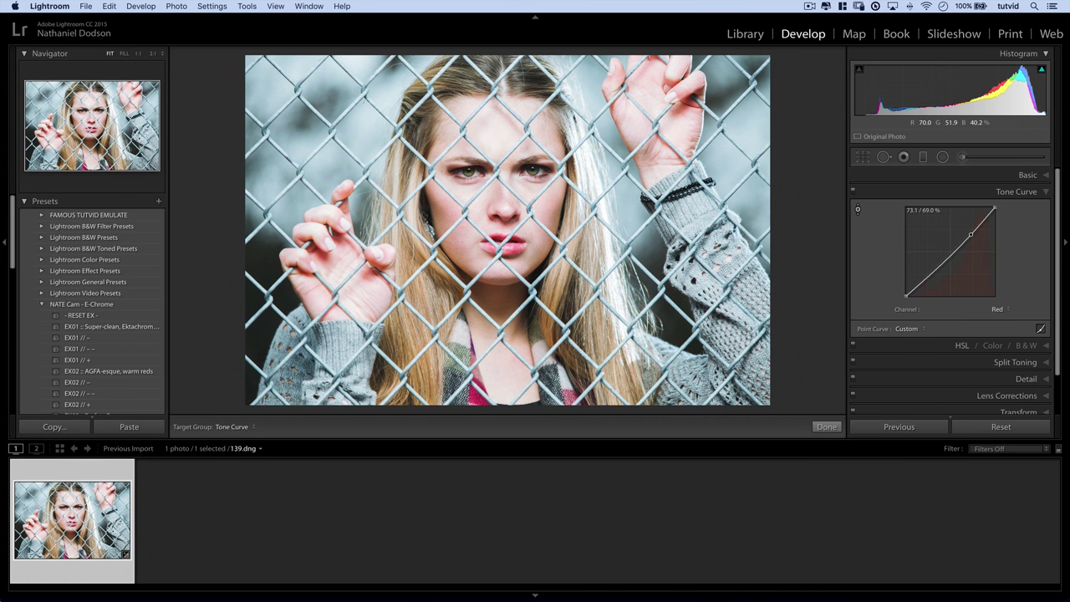
pyautogui.press('Down')
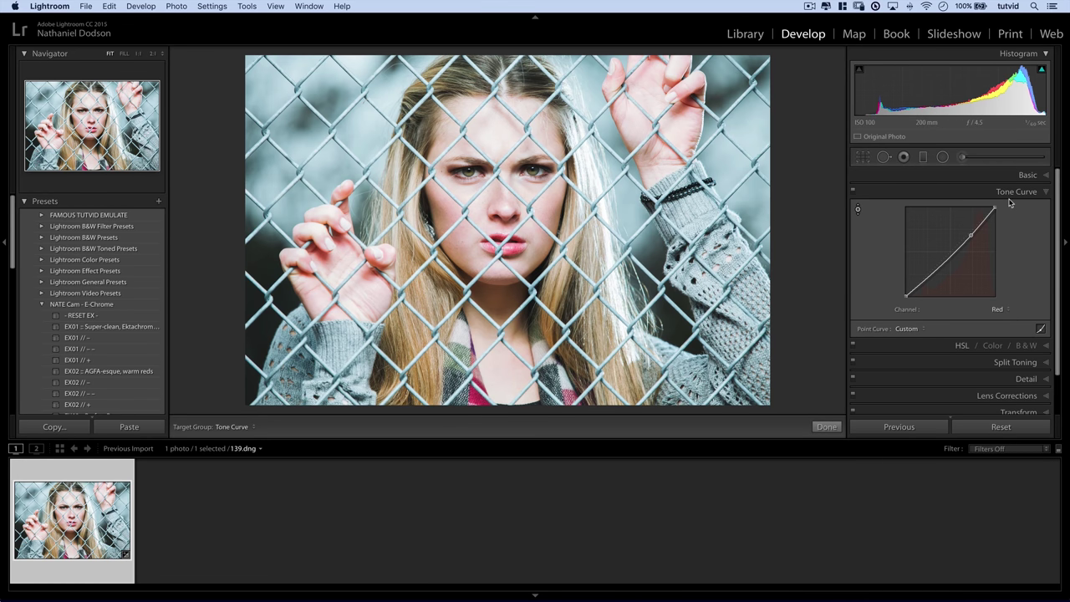
pyautogui.click(853, 194)
pyautogui.click(853, 194)
pyautogui.click(1029, 192)
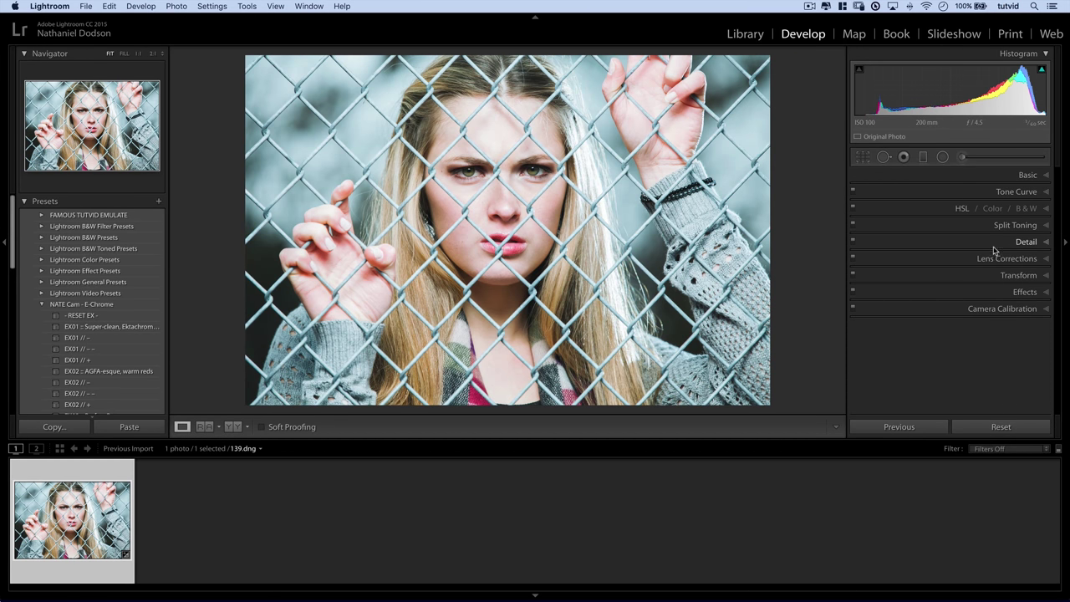
# Inspect the scarf at 1:1, then bring up the HSL Saturation controls
pyautogui.click(961, 209)
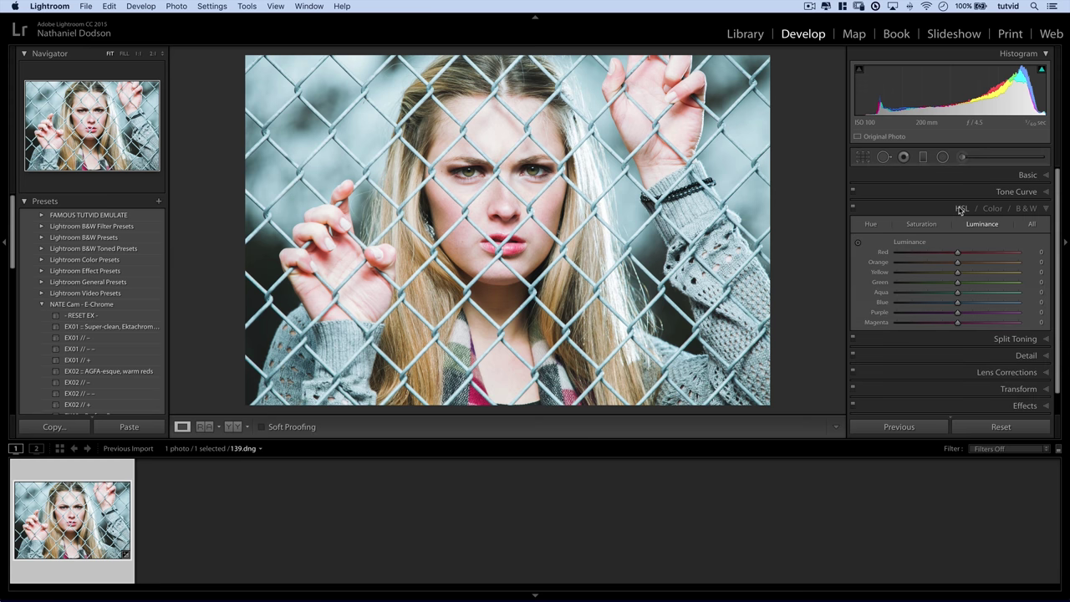
pyautogui.click(961, 209)
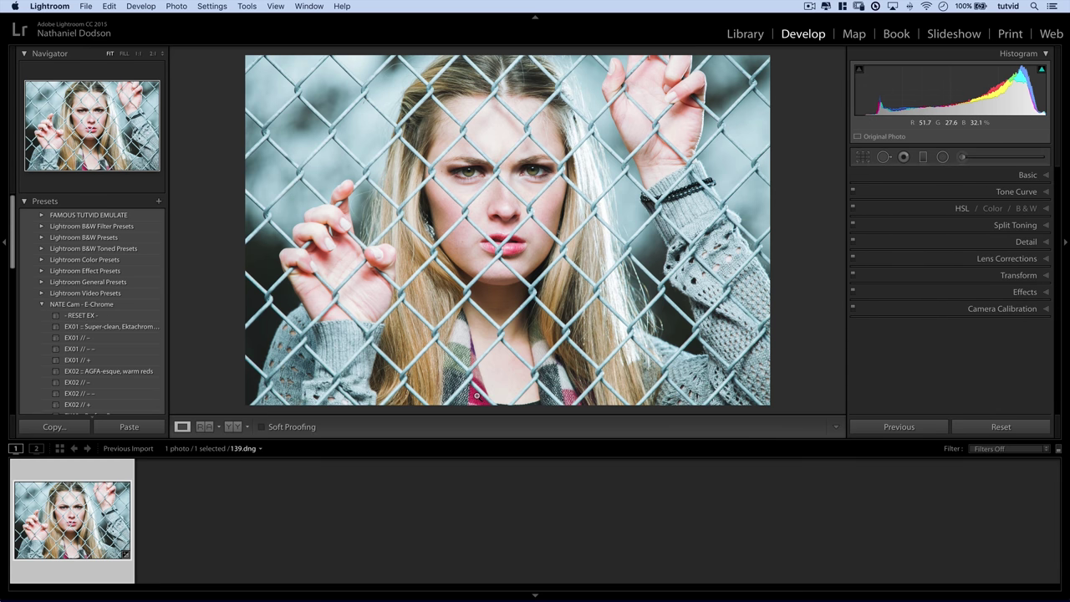
pyautogui.click(483, 393)
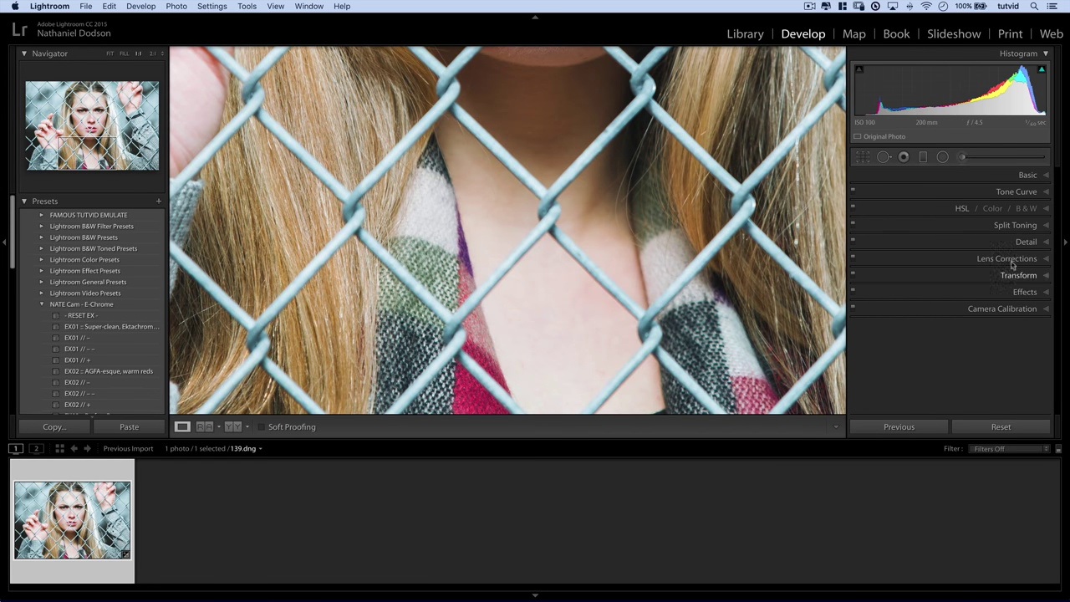
pyautogui.press('z')
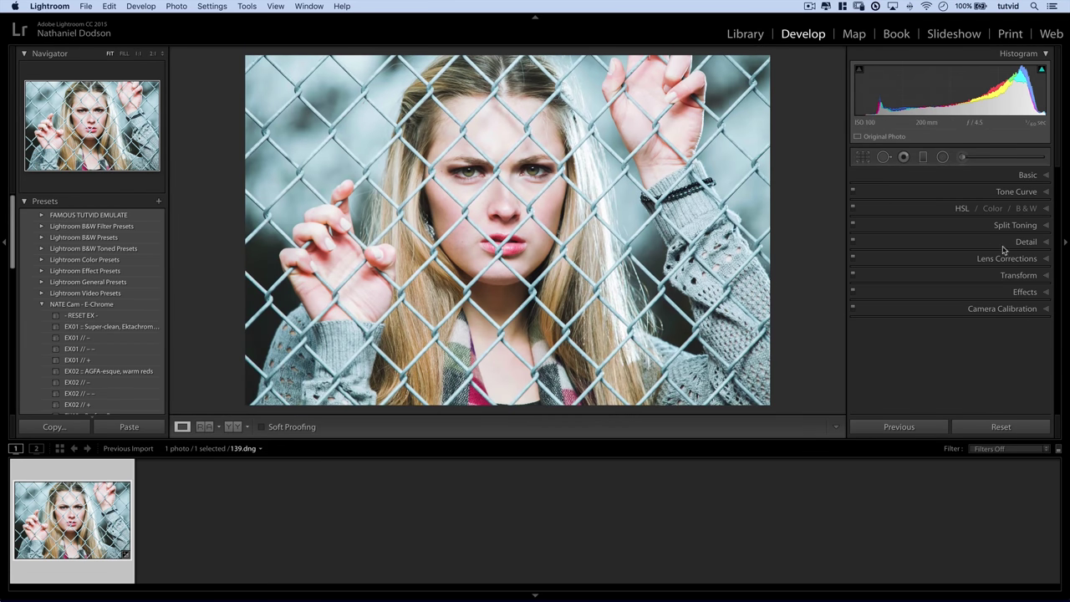
pyautogui.click(962, 209)
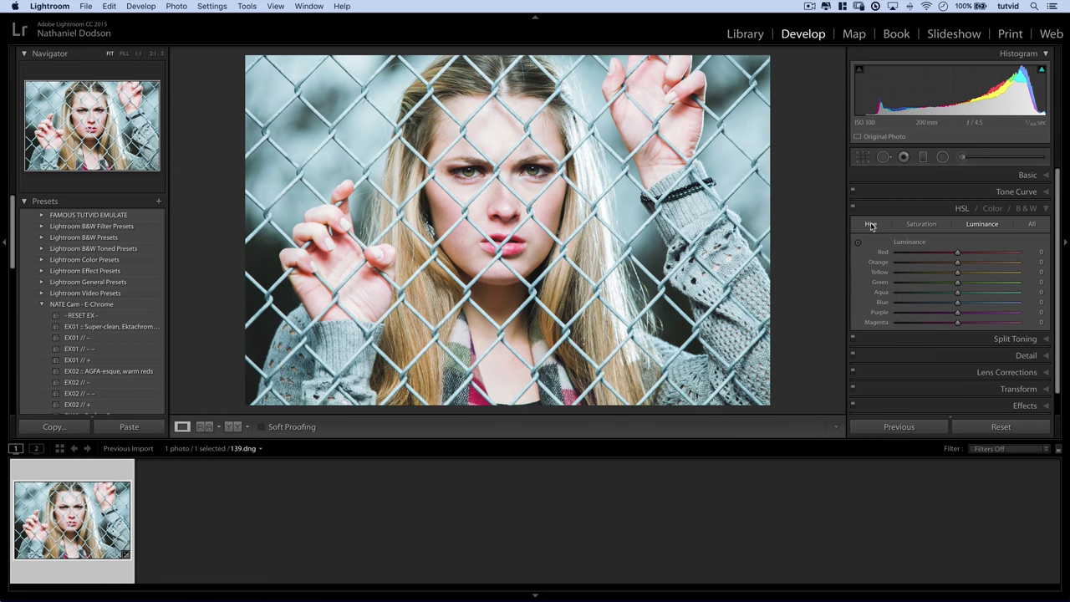
pyautogui.click(919, 226)
pyautogui.click(857, 243)
pyautogui.click(857, 244)
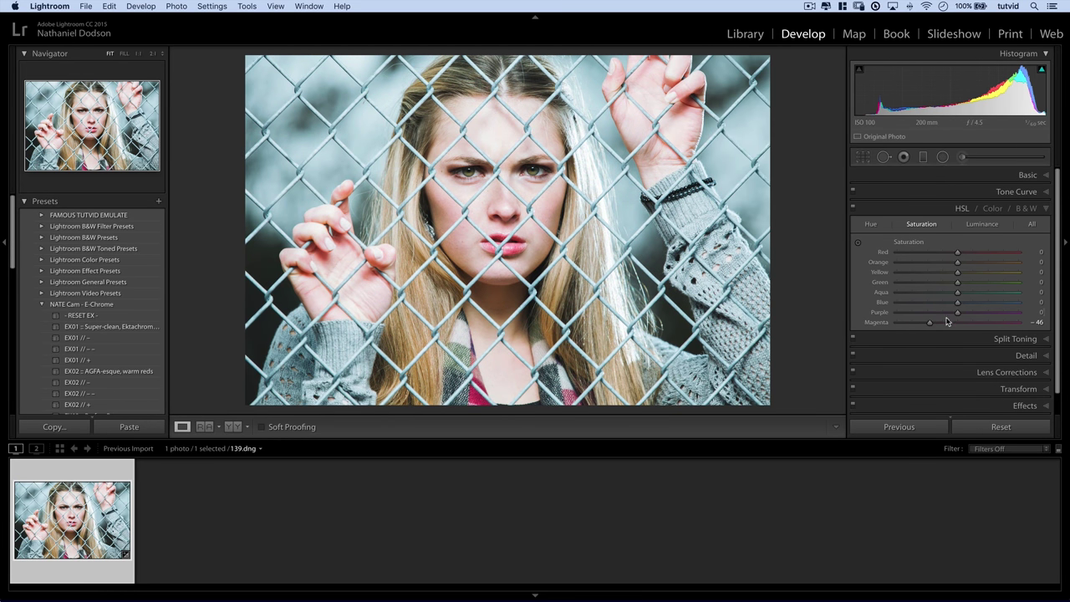
# Lower Purple saturation to -38 and desaturate Reds to -36
pyautogui.moveTo(957, 312); pyautogui.dragTo(935, 315)
pyautogui.moveTo(957, 251); pyautogui.dragTo(925, 256)
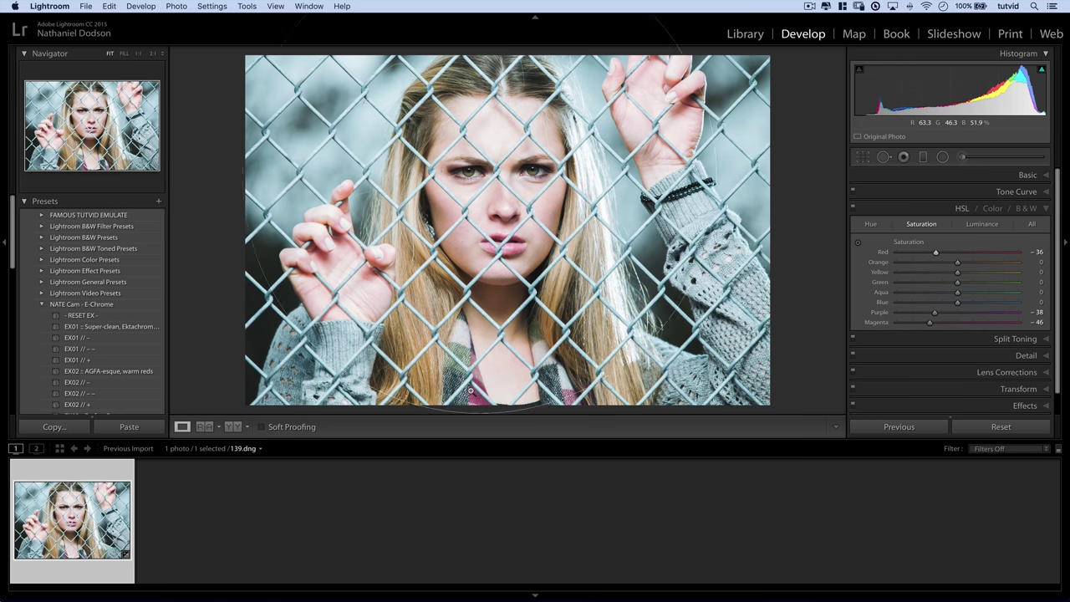
pyautogui.click(962, 207)
pyautogui.click(1033, 175)
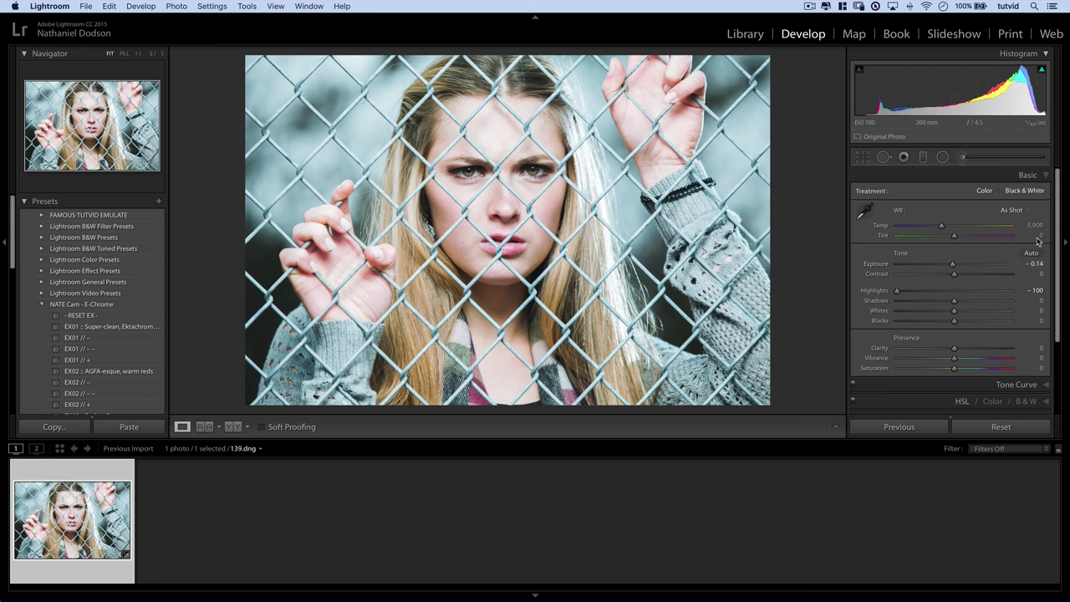
# Darken Exposure to -0.95, lift Blacks to +29, and push Tint to +132
pyautogui.moveTo(951, 266); pyautogui.dragTo(943, 268)
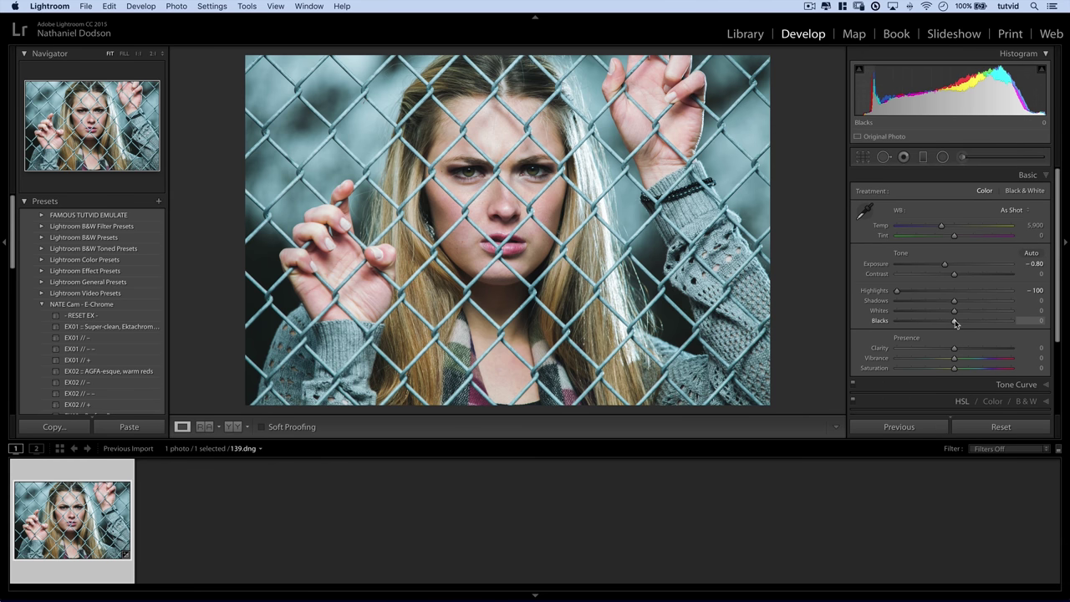
pyautogui.moveTo(955, 323); pyautogui.dragTo(971, 324)
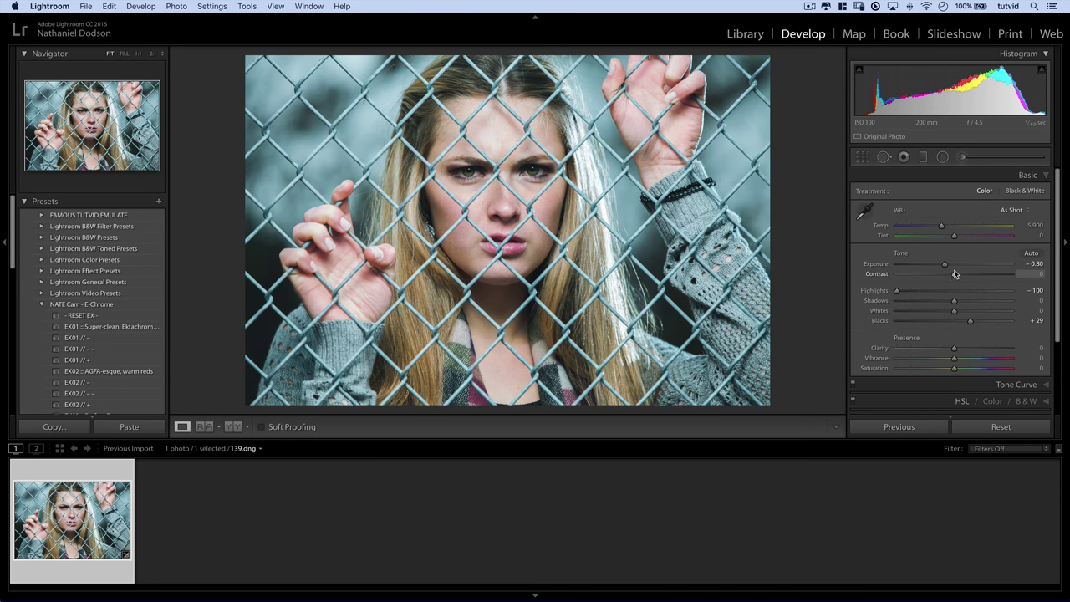
pyautogui.moveTo(944, 267)
pyautogui.mouseDown()
pyautogui.moveTo(935, 275)
pyautogui.moveTo(980, 277)
pyautogui.moveTo(941, 274)
pyautogui.mouseUp()
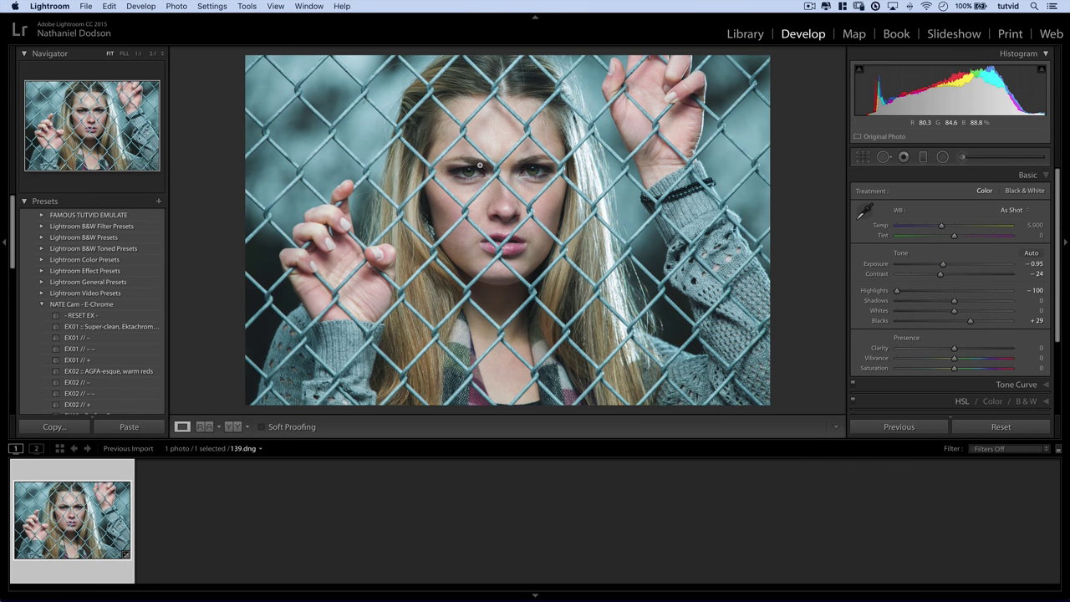
pyautogui.moveTo(957, 243); pyautogui.dragTo(1008, 246)
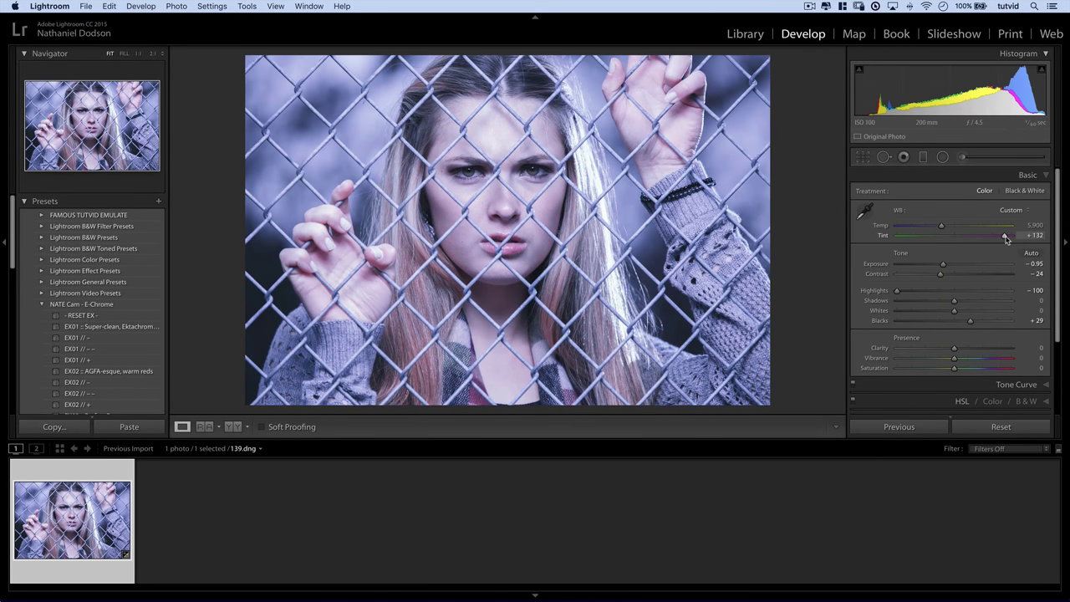
# Reset Tint and cool the white balance to Temp 4,986 with Tint +2
pyautogui.doubleClick(1006, 238)
pyautogui.moveTo(942, 226)
pyautogui.mouseDown()
pyautogui.moveTo(929, 231)
pyautogui.moveTo(954, 239)
pyautogui.mouseUp()
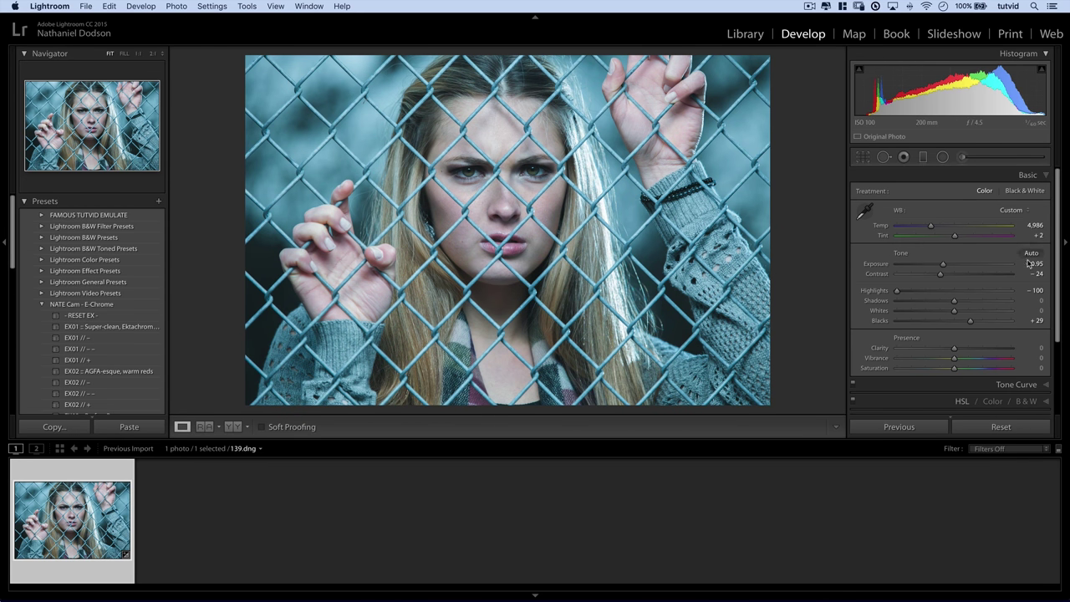
# Raise Clarity to +13, set Saturation to -20, and push Vibrance to +62
pyautogui.moveTo(954, 349)
pyautogui.mouseDown()
pyautogui.moveTo(964, 351)
pyautogui.moveTo(959, 369)
pyautogui.mouseUp()
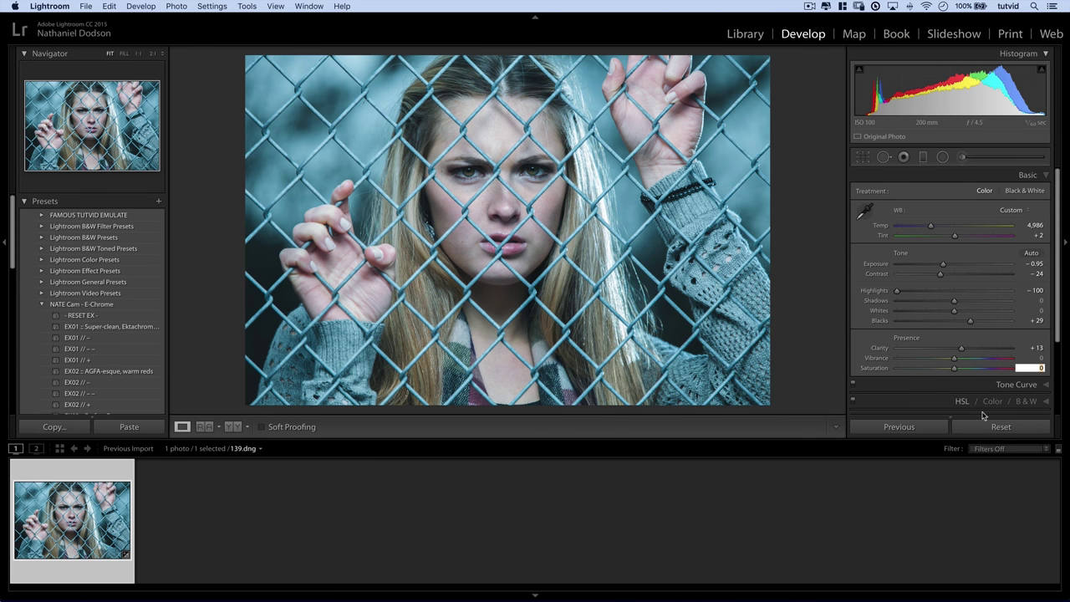
pyautogui.write('-40')
pyautogui.press('Tab')
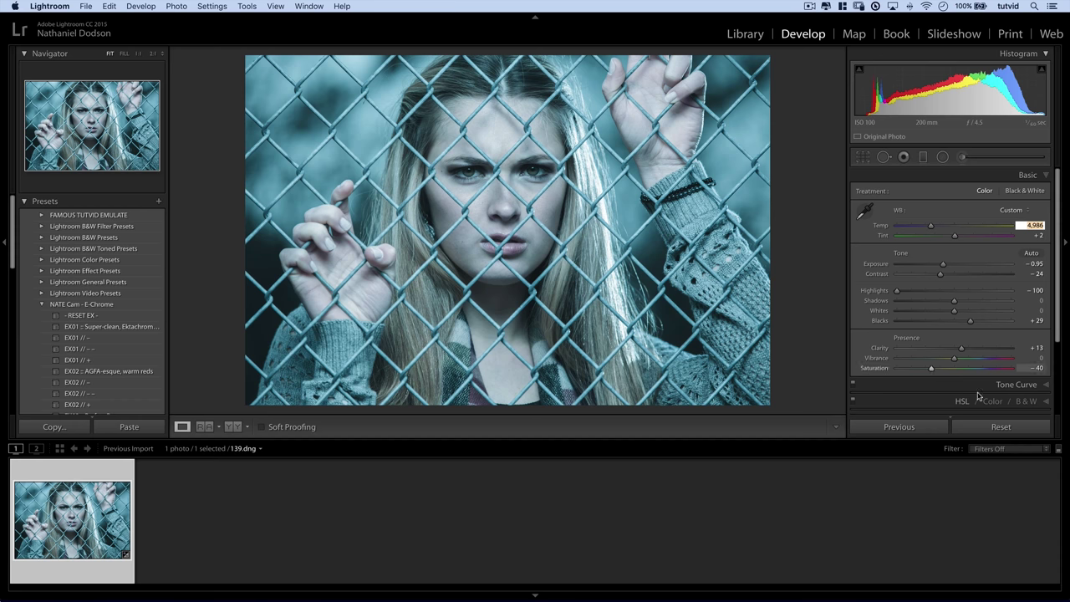
pyautogui.click(1037, 368)
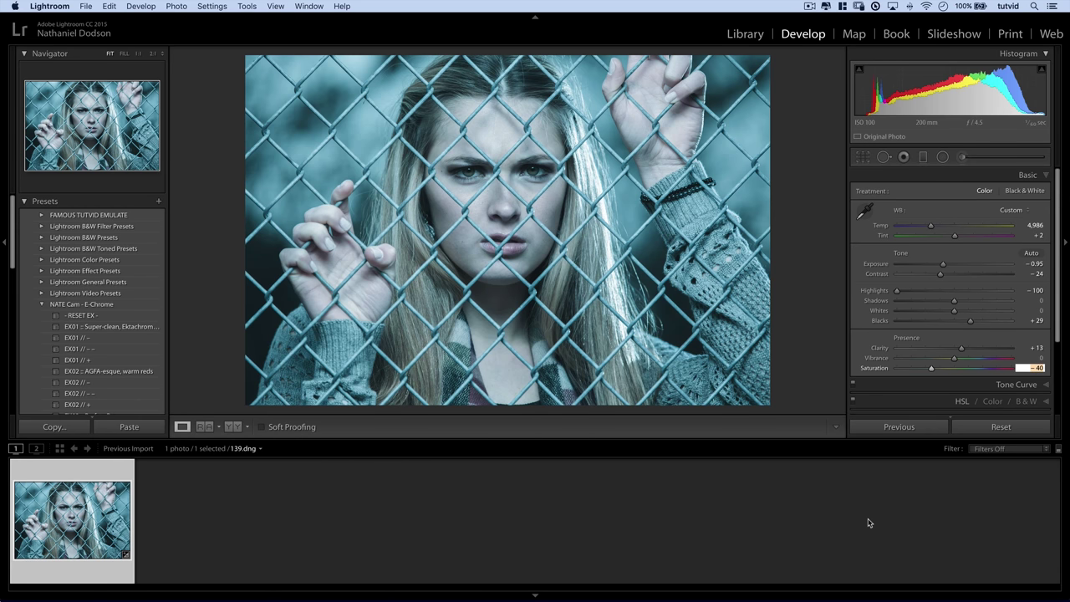
pyautogui.write('-20')
pyautogui.press('Tab')
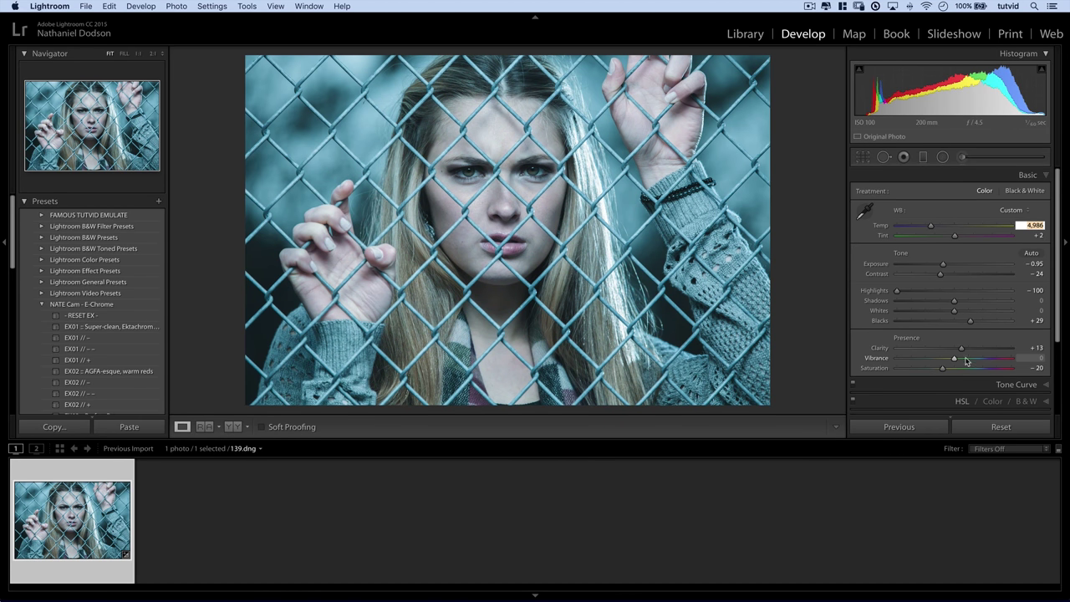
pyautogui.moveTo(966, 358)
pyautogui.mouseDown()
pyautogui.moveTo(990, 359)
pyautogui.moveTo(938, 359)
pyautogui.moveTo(967, 373)
pyautogui.mouseUp()
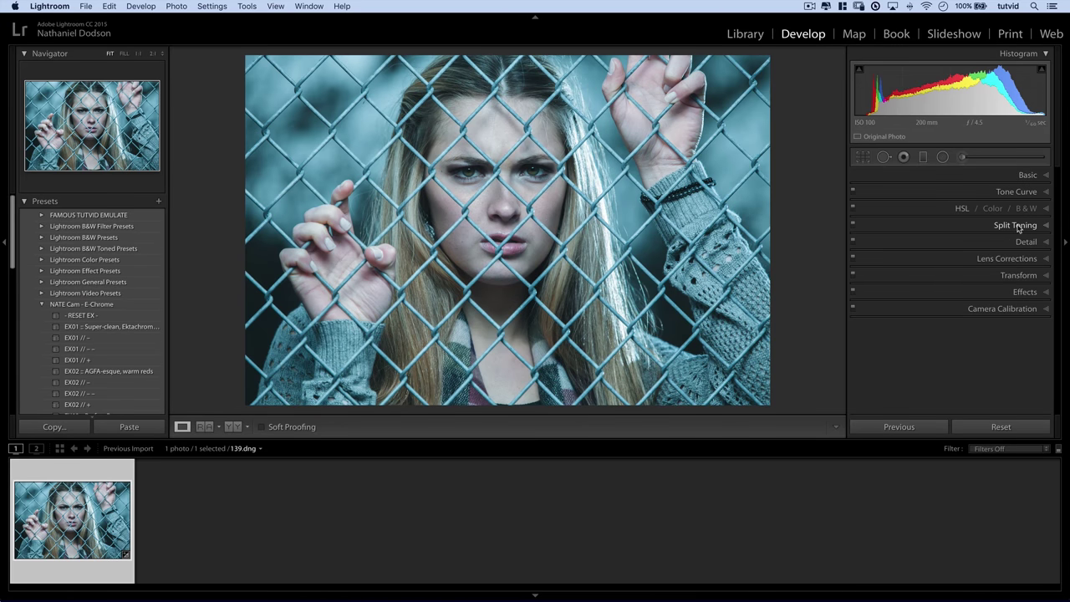
# Tint the shadows faint blue (hue 239, saturation 10), leaving the highlights untoned at 0
pyautogui.click(1019, 227)
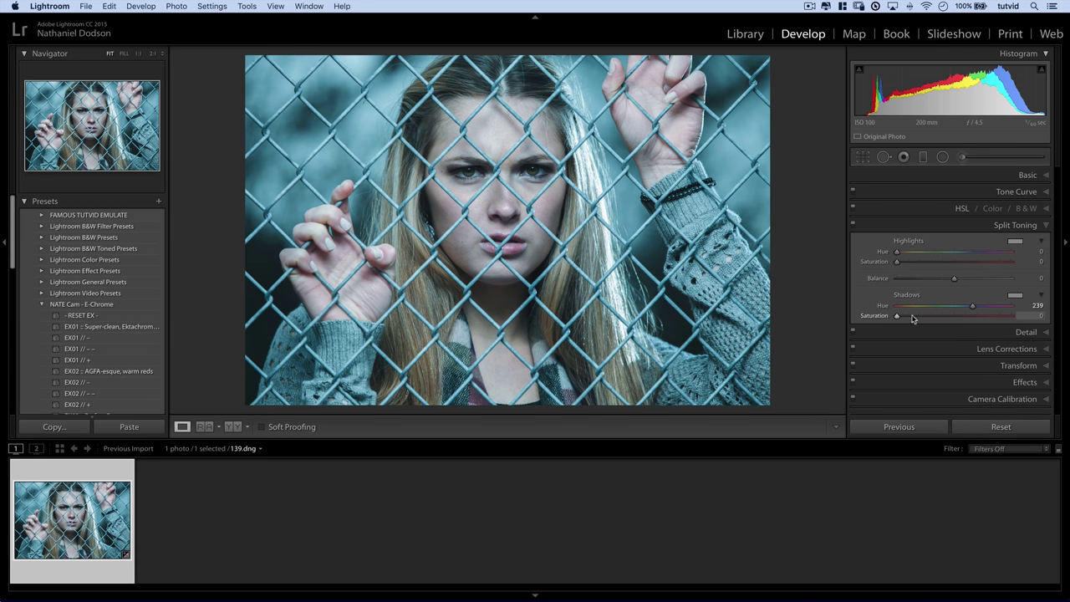
pyautogui.moveTo(900, 316); pyautogui.dragTo(909, 319)
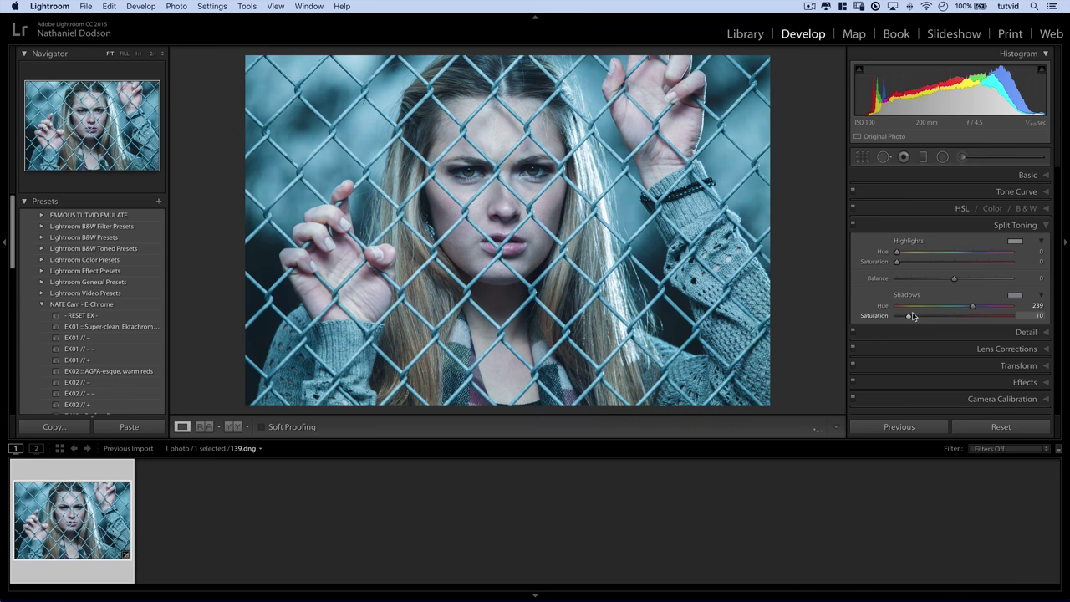
pyautogui.click(852, 225)
pyautogui.click(853, 224)
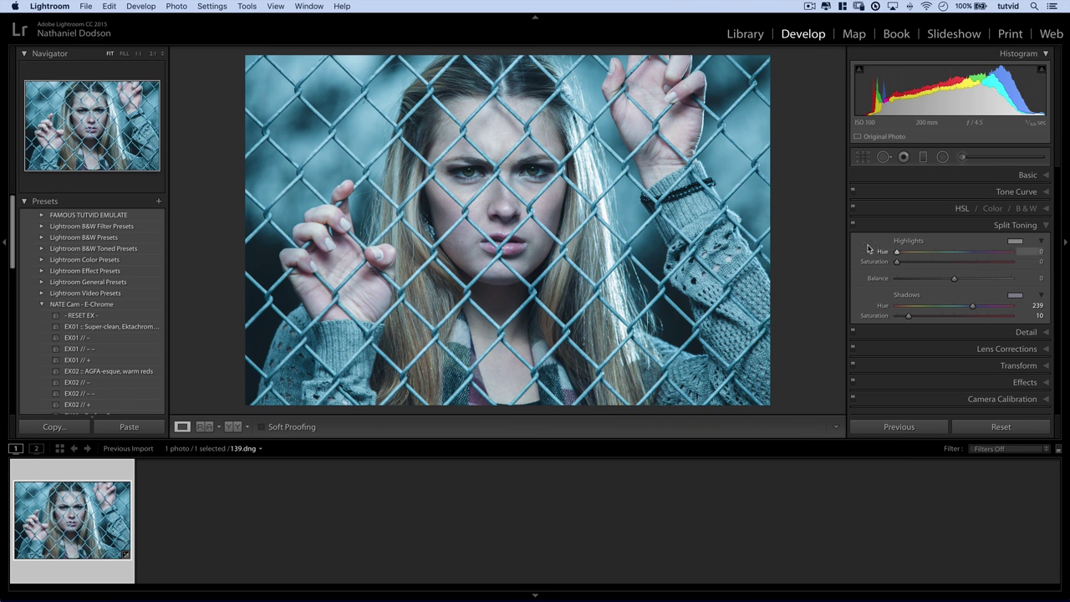
pyautogui.moveTo(905, 254); pyautogui.dragTo(966, 264)
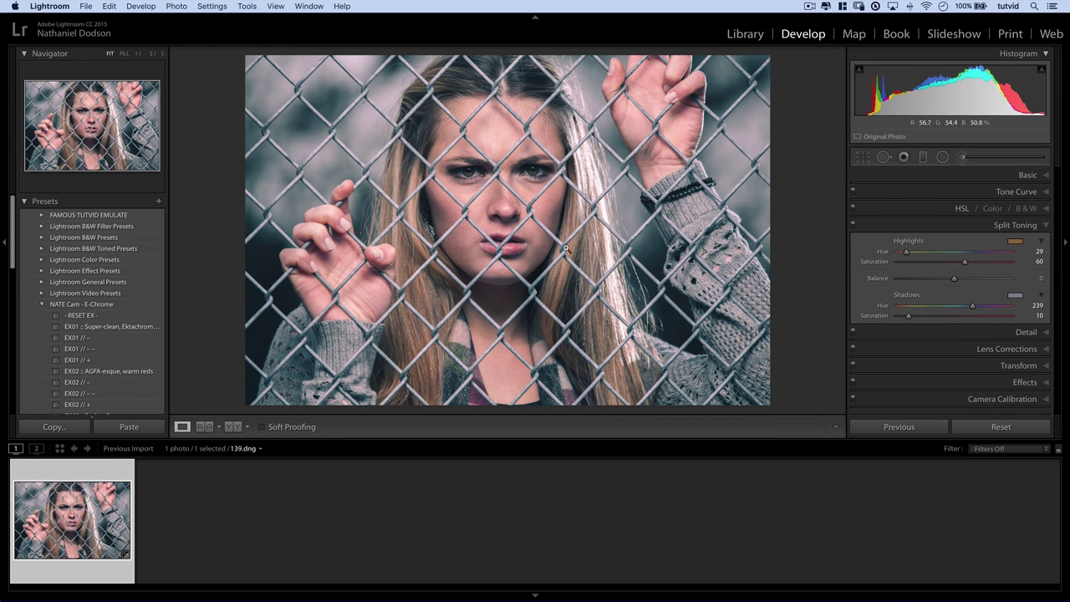
pyautogui.doubleClick(927, 265)
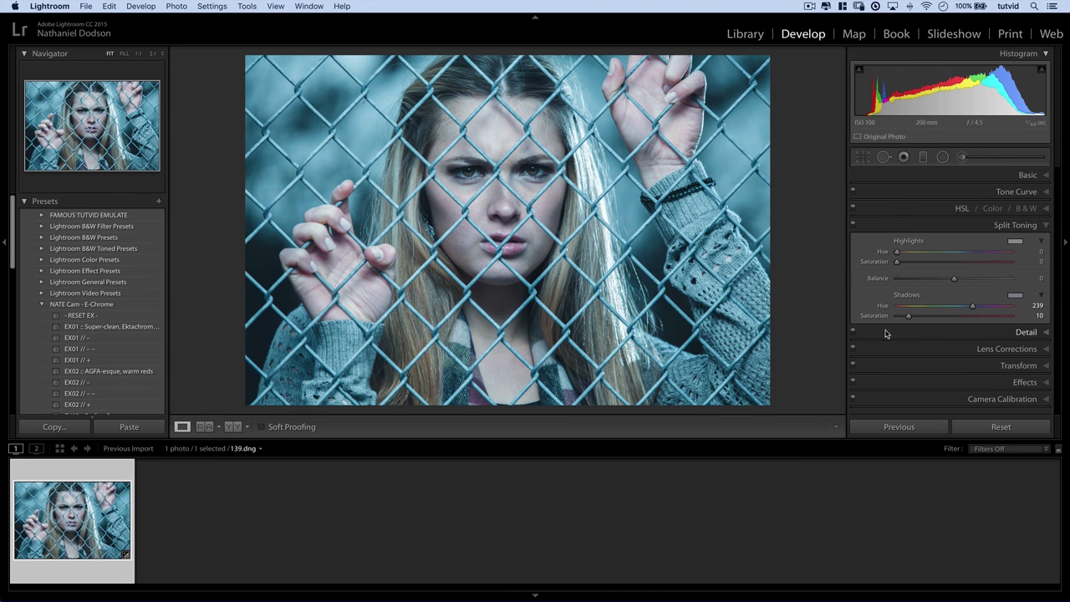
pyautogui.click(936, 225)
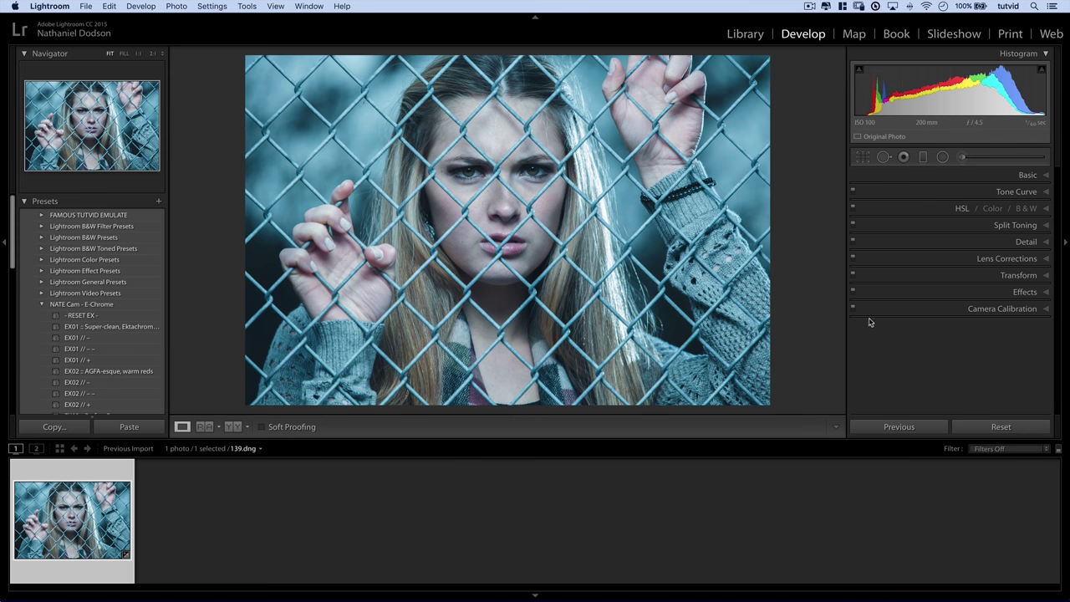
# Raise the Effects Dehaze amount to +45 for more contrast
pyautogui.click(1025, 292)
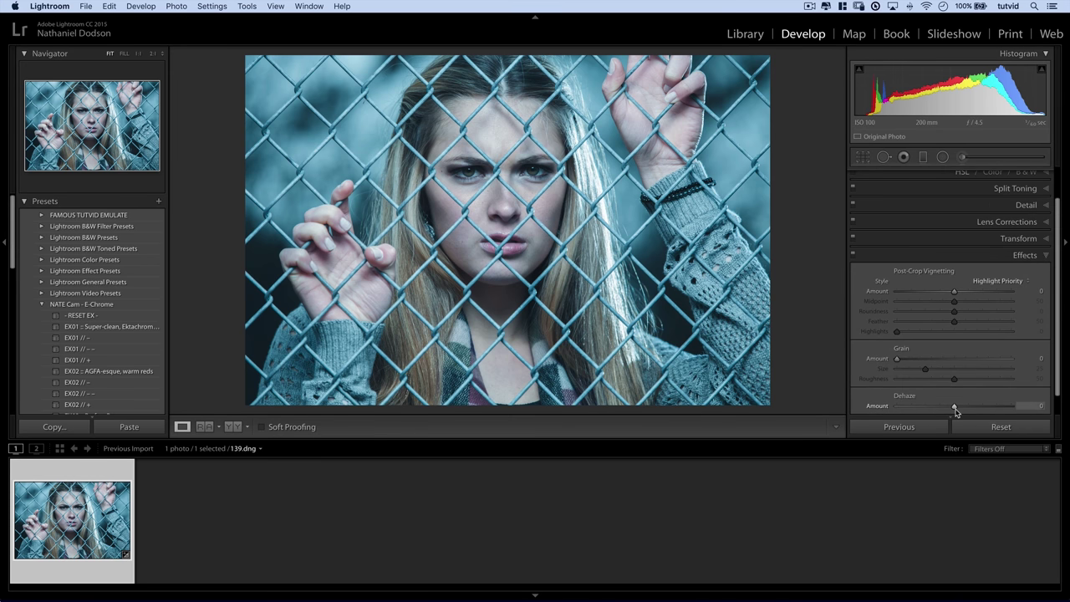
pyautogui.moveTo(956, 406); pyautogui.dragTo(981, 407)
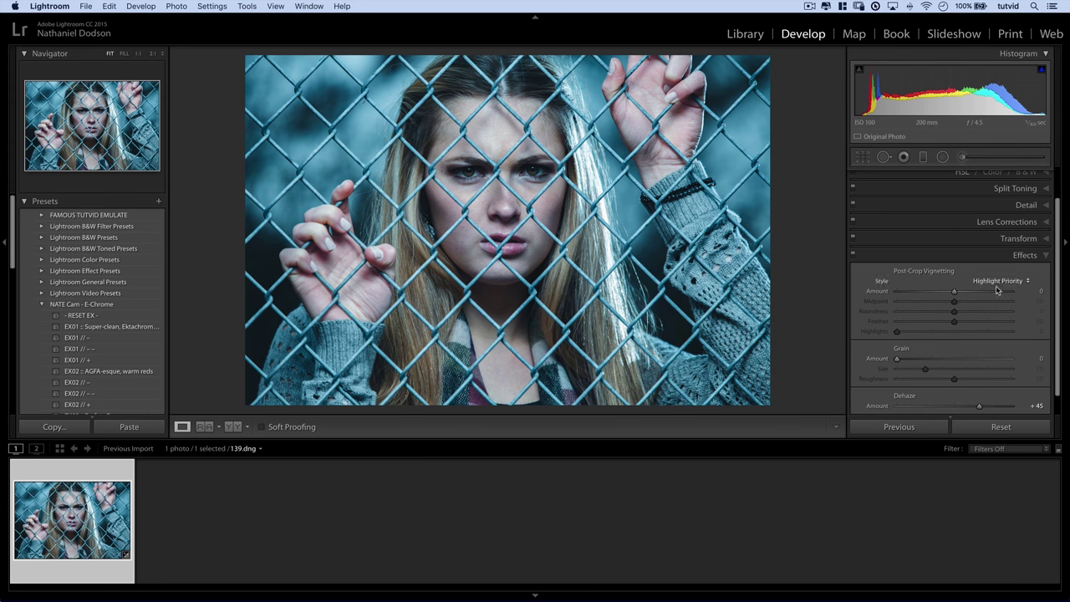
pyautogui.click(1030, 257)
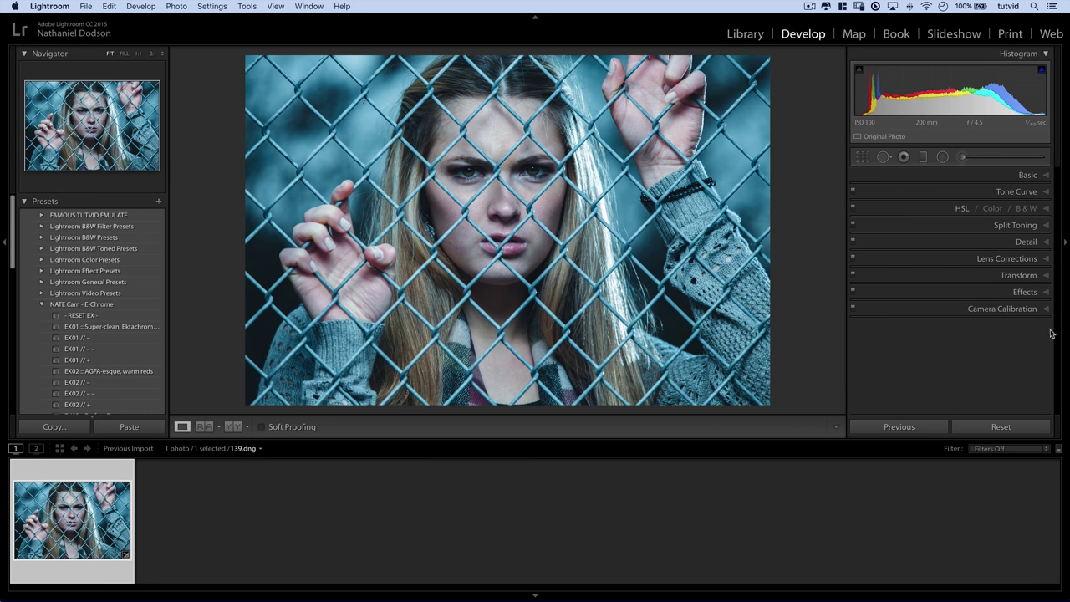
# Enable the Canon EF 70-200mm f/2.8L IS II USM lens profile, with Distortion 95 and Vignetting 100
pyautogui.click(1021, 262)
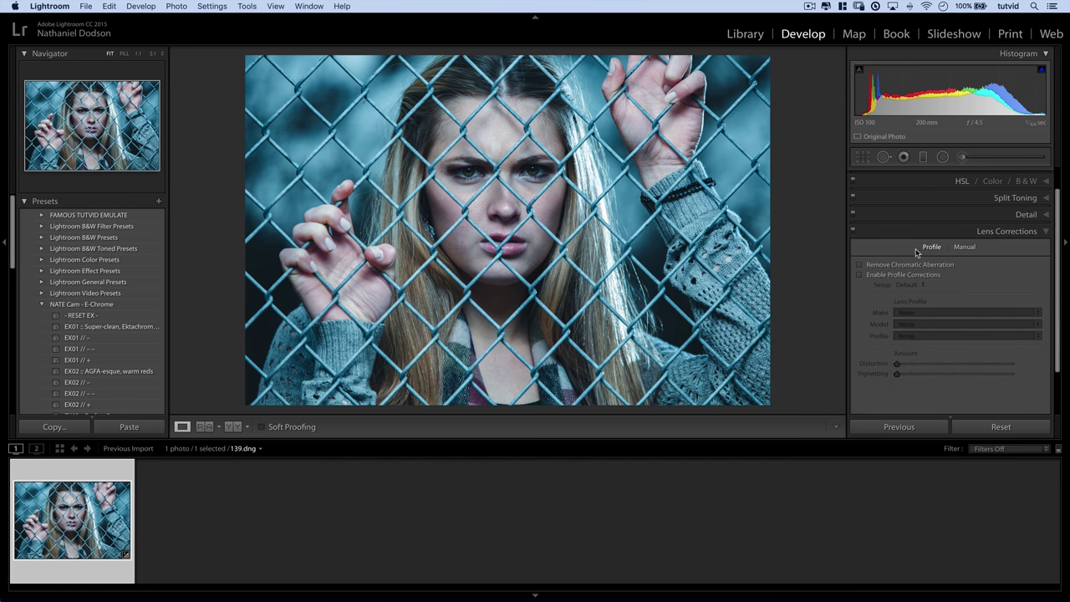
pyautogui.click(873, 278)
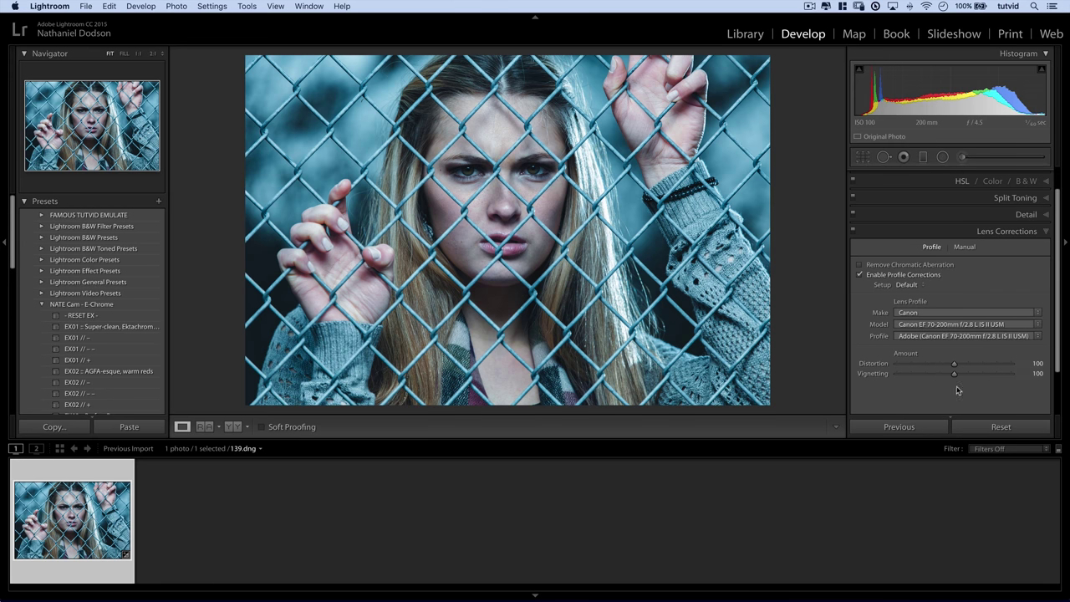
pyautogui.moveTo(954, 365)
pyautogui.mouseDown()
pyautogui.moveTo(1020, 365)
pyautogui.moveTo(944, 370)
pyautogui.mouseUp()
pyautogui.click(1018, 234)
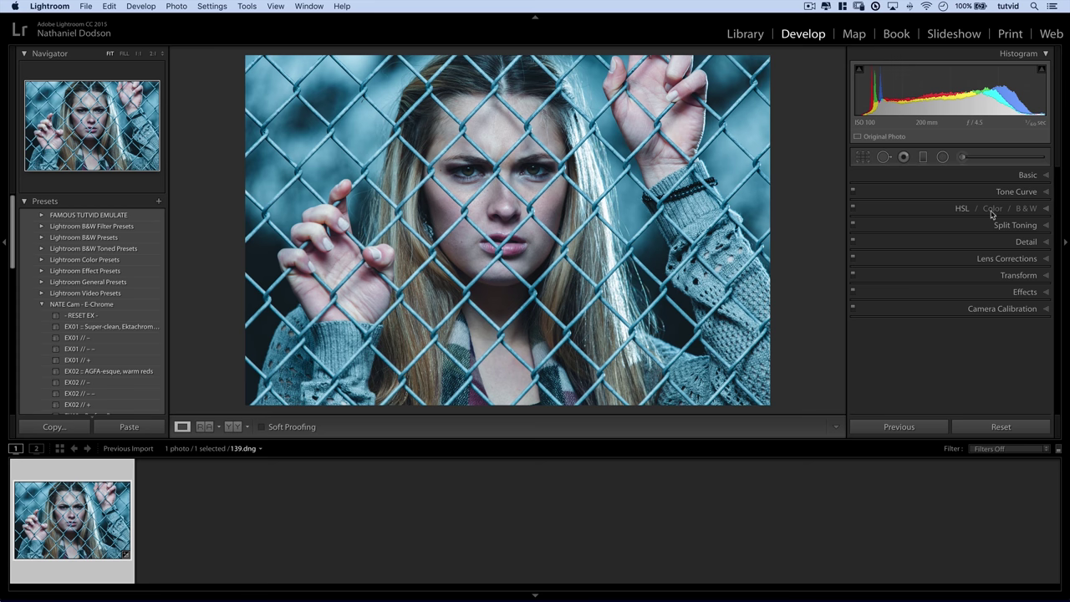
pyautogui.click(1022, 174)
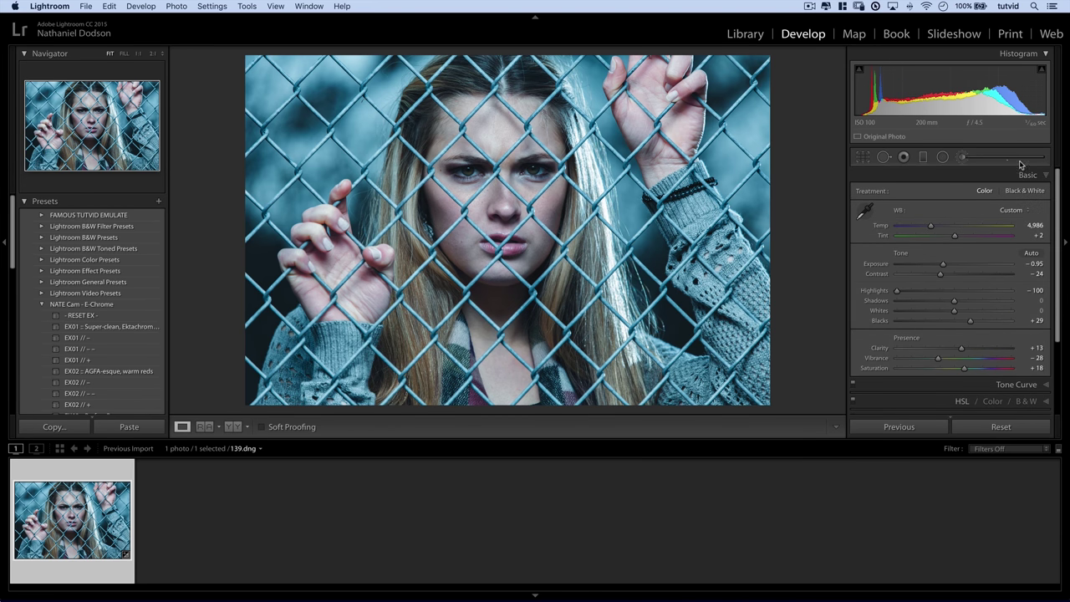
pyautogui.click(1035, 175)
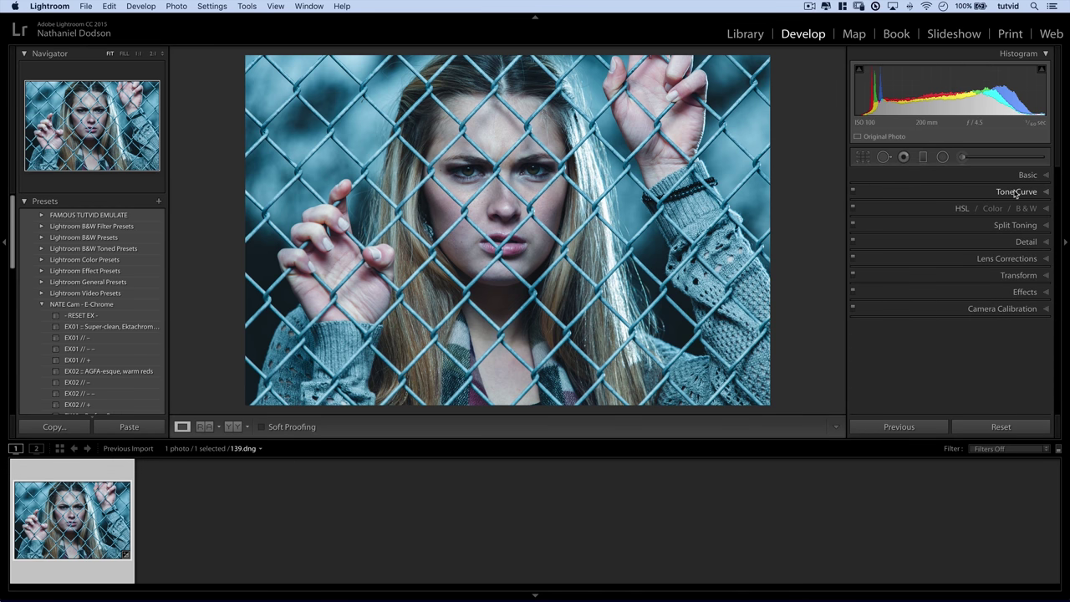
# Lift the black point of the Blue tone curve channel
pyautogui.click(1016, 192)
pyautogui.click(995, 309)
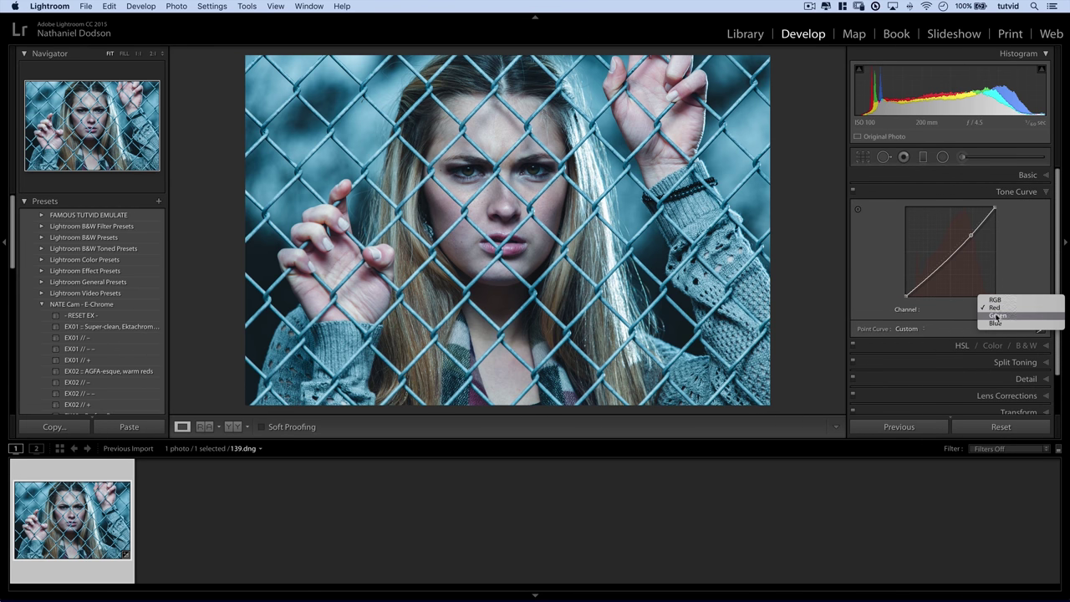
pyautogui.click(995, 322)
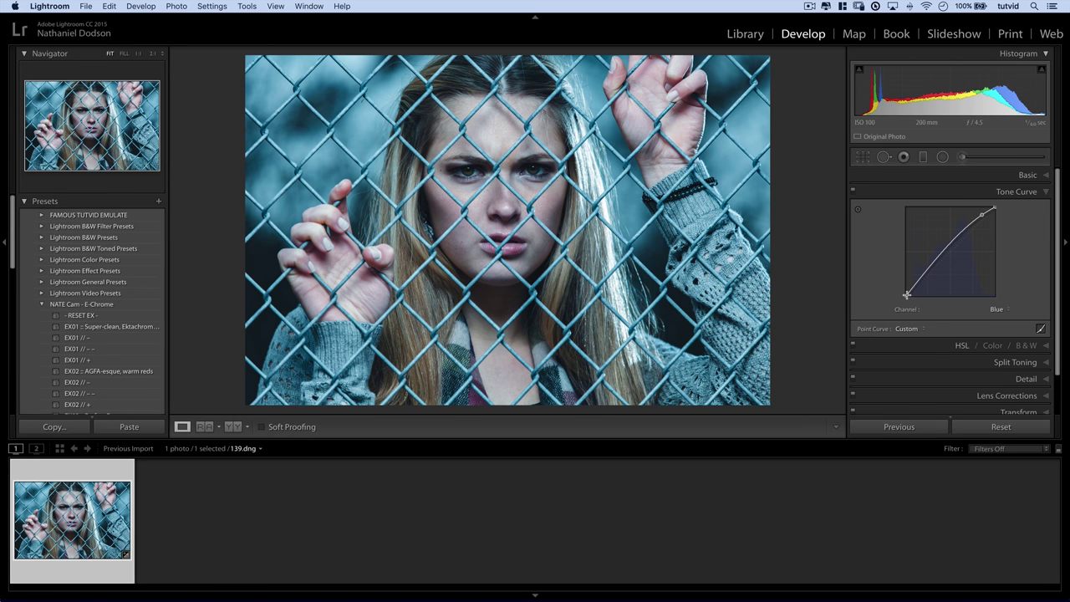
pyautogui.moveTo(904, 295); pyautogui.dragTo(933, 268)
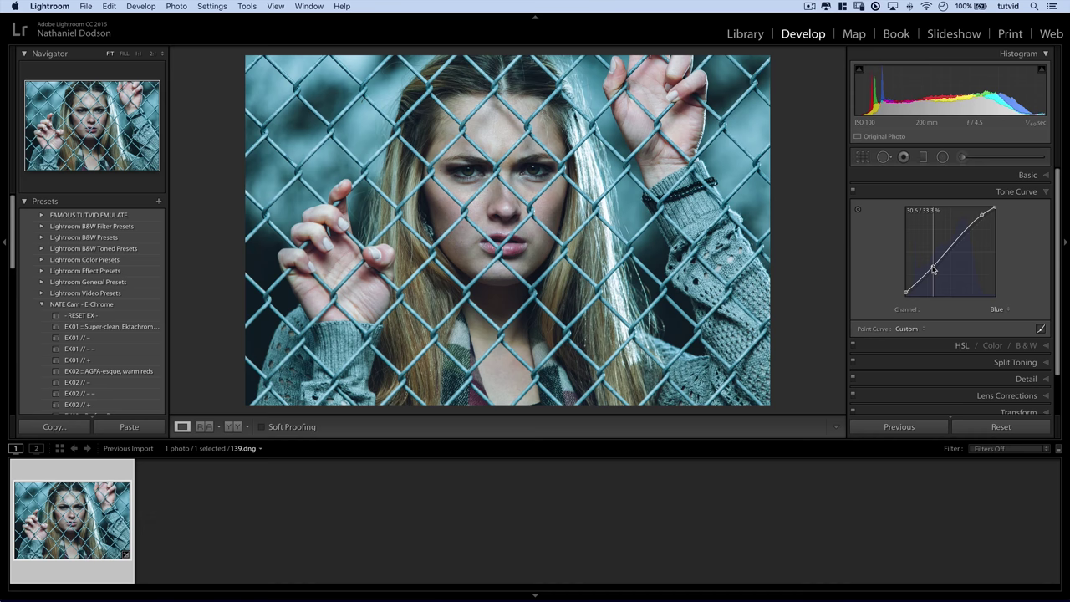
# Lift the Green channel's black point and fine-tune a green midtone point
pyautogui.click(995, 310)
pyautogui.click(995, 300)
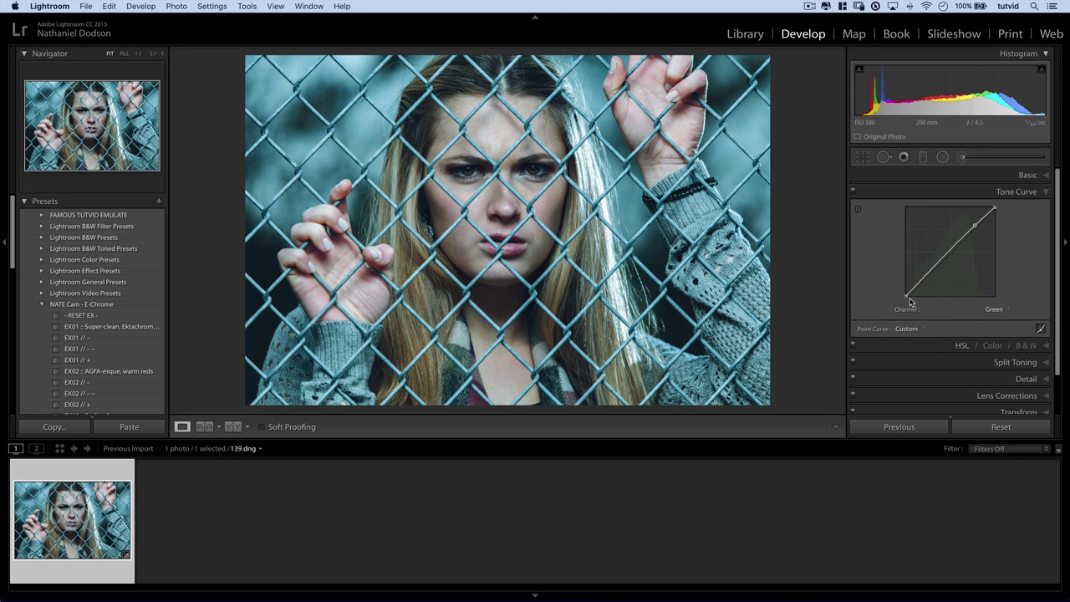
pyautogui.moveTo(905, 295); pyautogui.dragTo(916, 286)
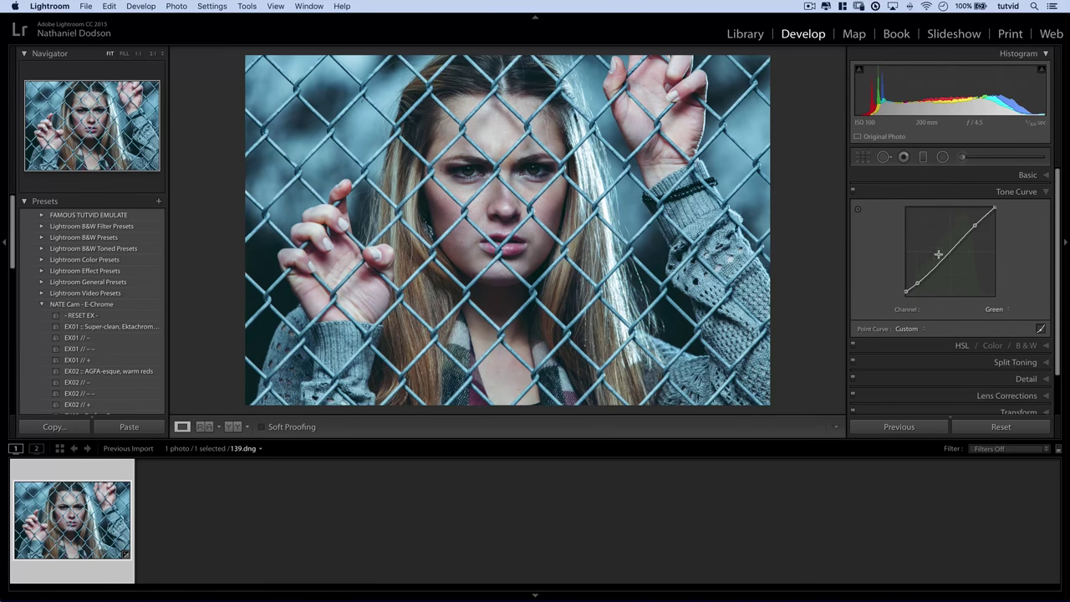
pyautogui.click(945, 259)
pyautogui.moveTo(946, 259); pyautogui.dragTo(944, 259)
pyautogui.moveTo(945, 257)
pyautogui.moveTo(946, 261); pyautogui.dragTo(945, 258)
# Adjust the Red channel's black point, then return the curve to RGB
pyautogui.click(1000, 310)
pyautogui.click(988, 300)
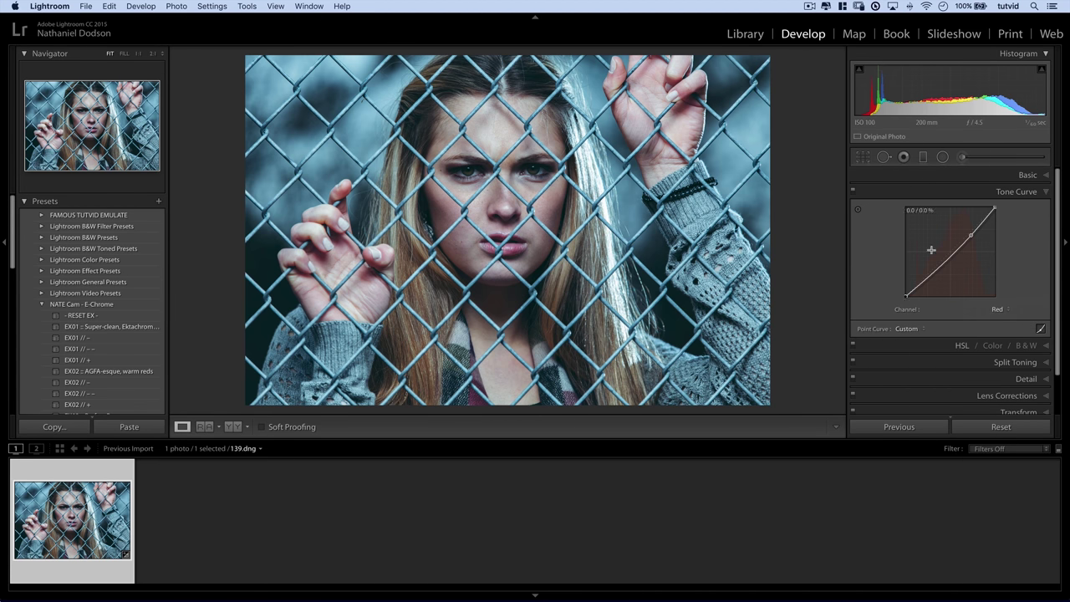
pyautogui.moveTo(906, 295)
pyautogui.mouseDown()
pyautogui.moveTo(908, 259)
pyautogui.moveTo(917, 307)
pyautogui.moveTo(903, 306)
pyautogui.moveTo(907, 297)
pyautogui.mouseUp()
pyautogui.click(995, 309)
pyautogui.click(995, 299)
pyautogui.click(1022, 194)
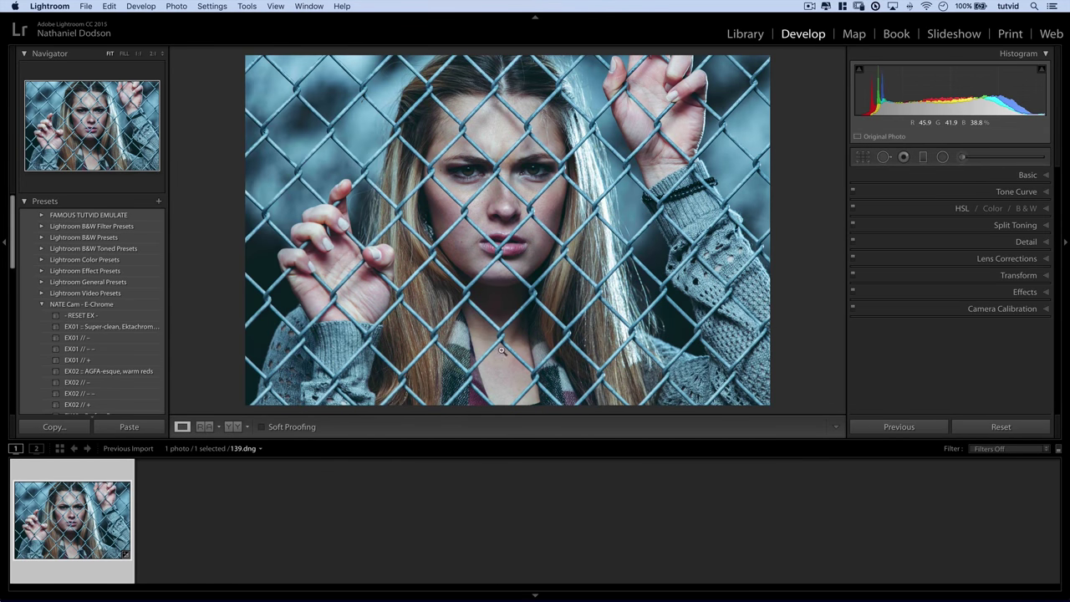
# At 1:1 zoom, heal four blemishes on her cheeks and face using Spot Removal in Heal mode
pyautogui.click(460, 248)
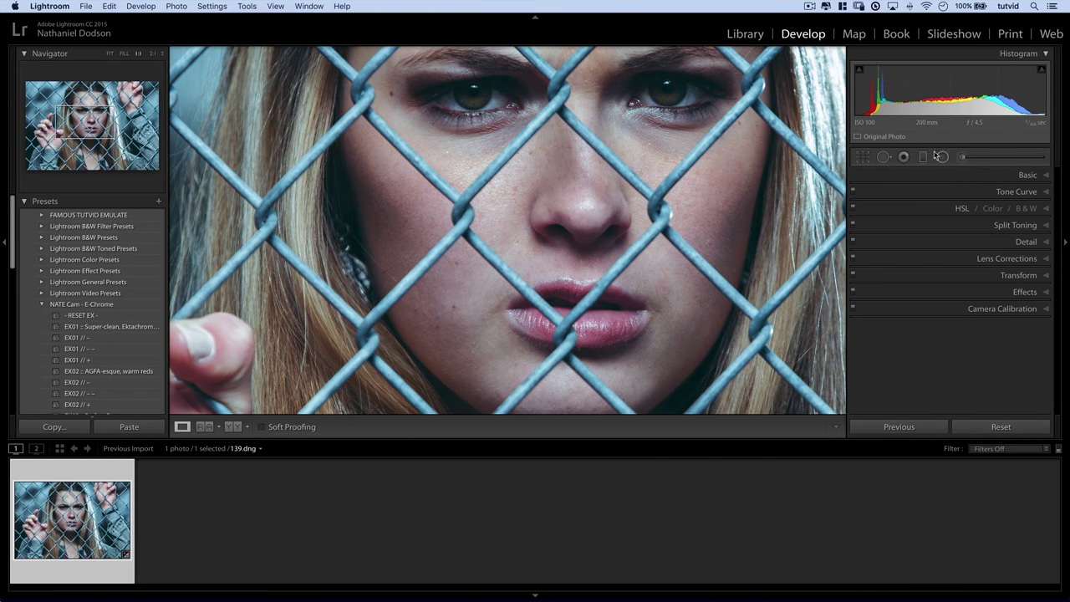
pyautogui.click(884, 156)
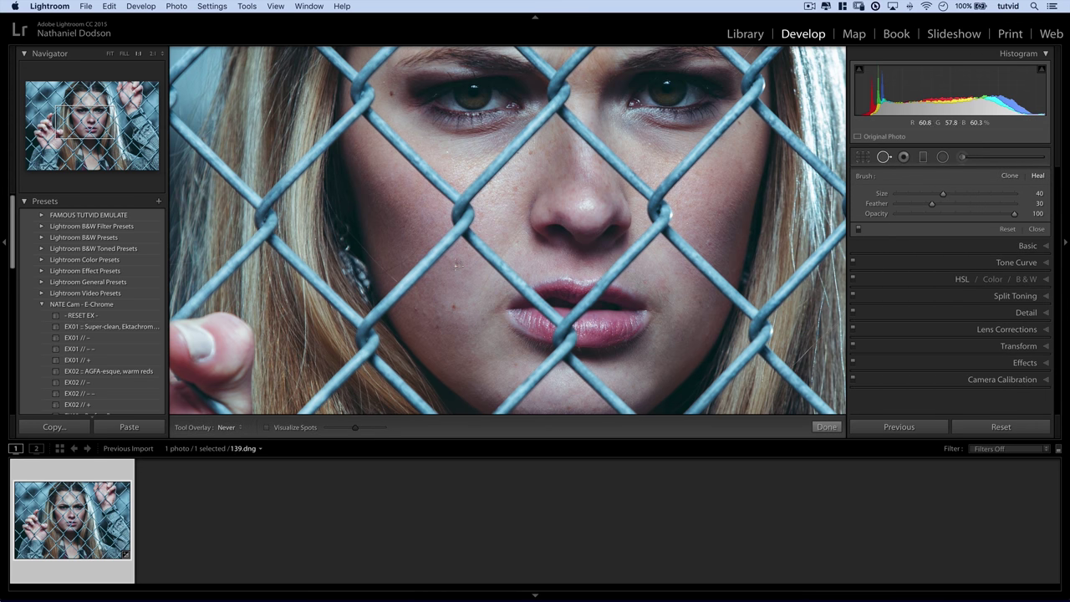
pyautogui.click(458, 292)
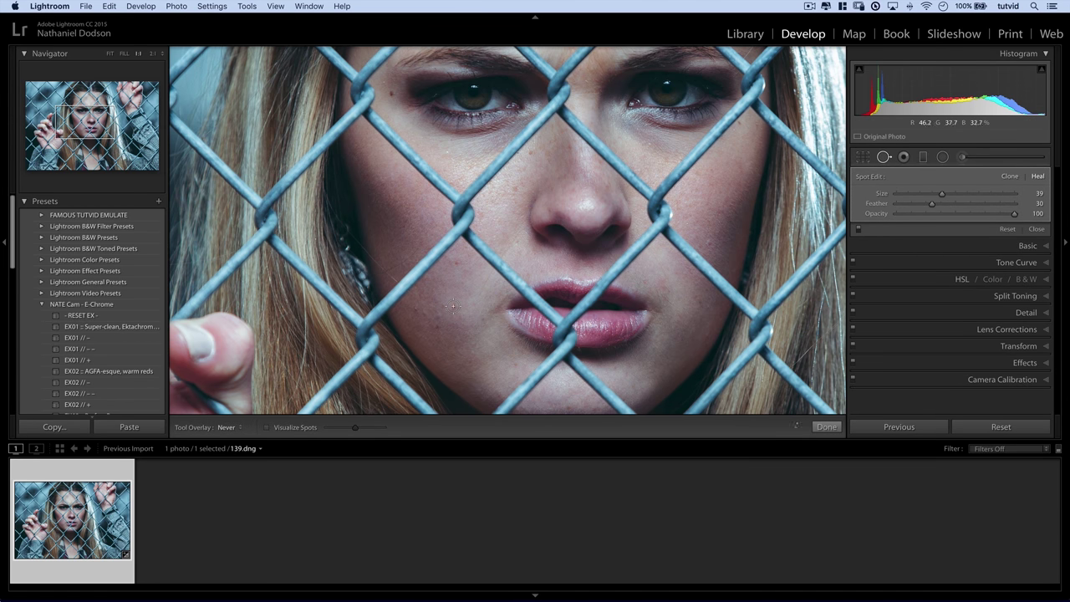
pyautogui.click(485, 189)
pyautogui.scroll(-5, 390, 92)
pyautogui.click(443, 173)
pyautogui.click(531, 151)
pyautogui.scroll(1, 416, 310)
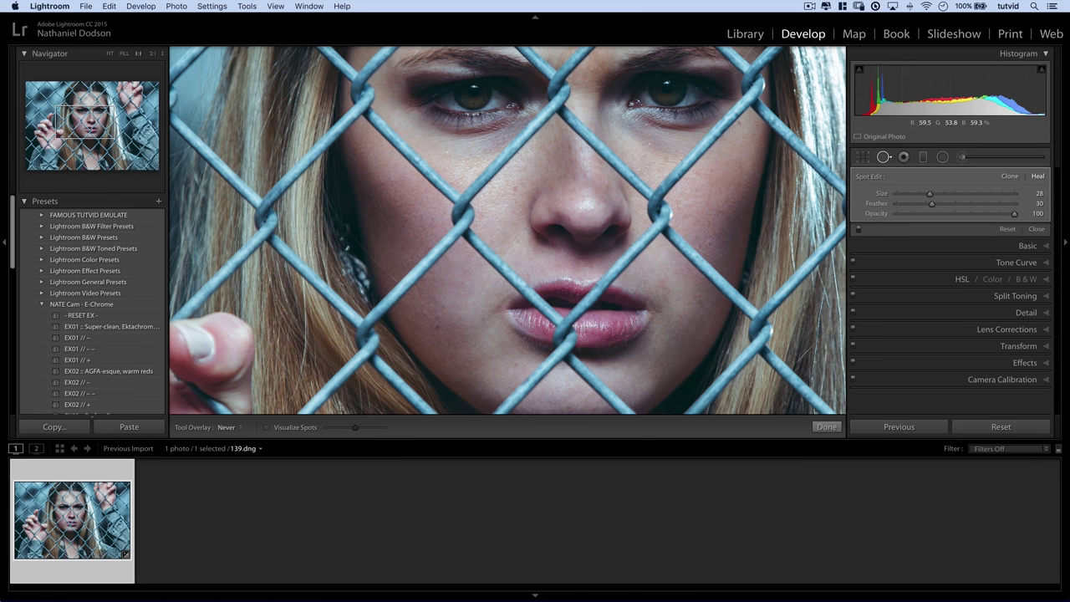
pyautogui.click(884, 159)
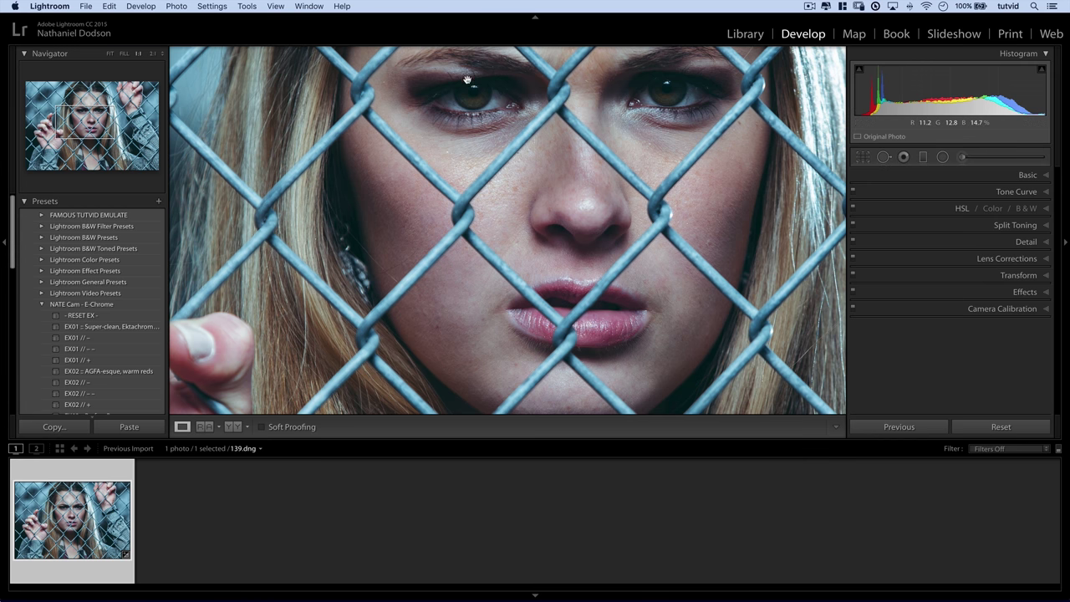
# Fit the photo and try a graduated filter from the top with Exposure 0.33
pyautogui.click(110, 53)
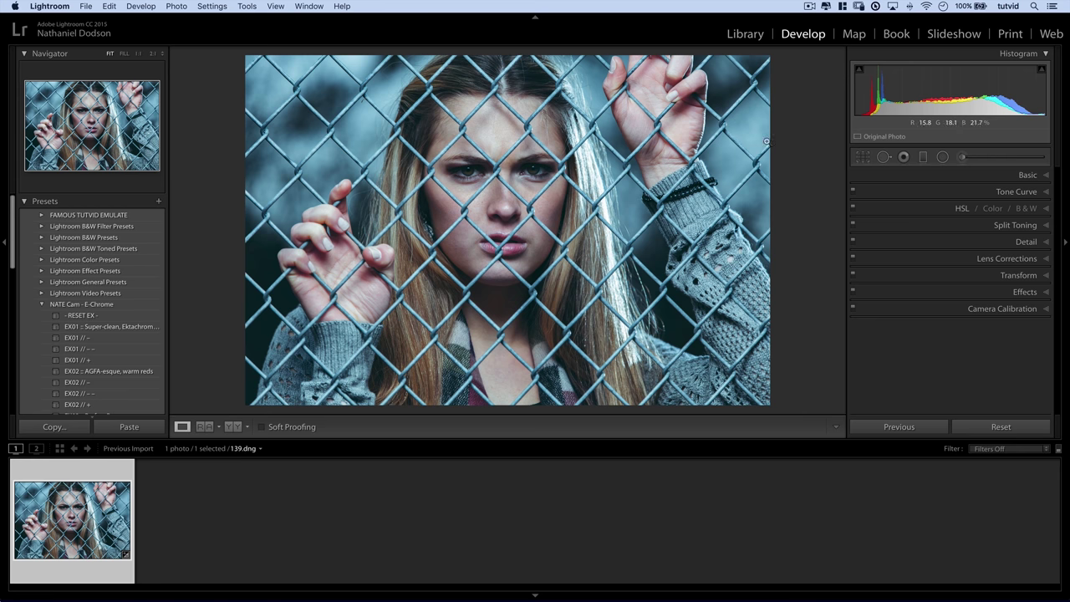
pyautogui.click(923, 157)
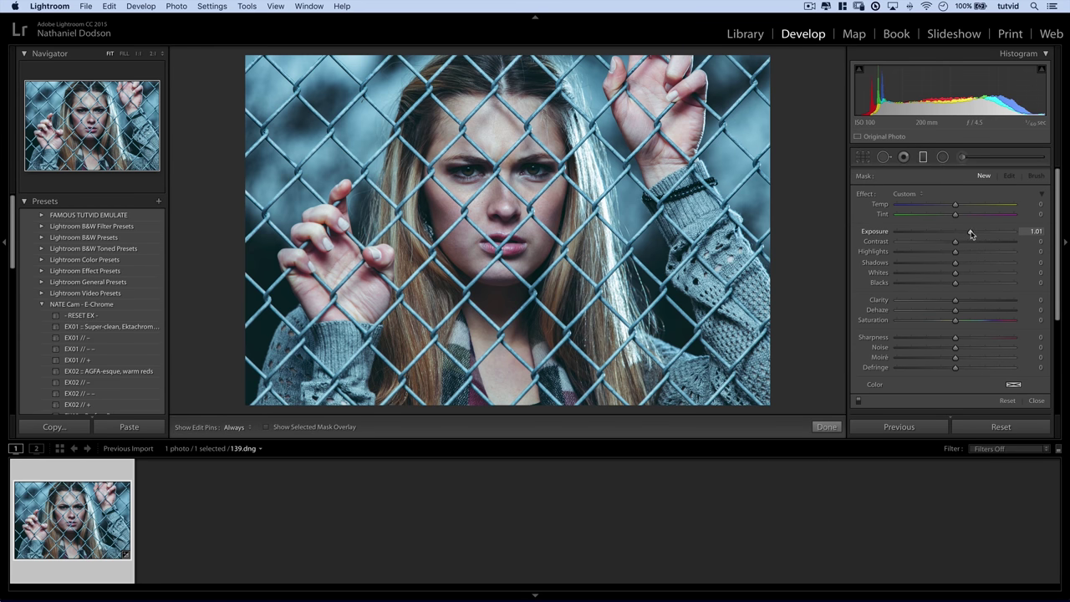
pyautogui.moveTo(971, 233); pyautogui.dragTo(975, 233)
pyautogui.moveTo(506, 55); pyautogui.dragTo(499, 236)
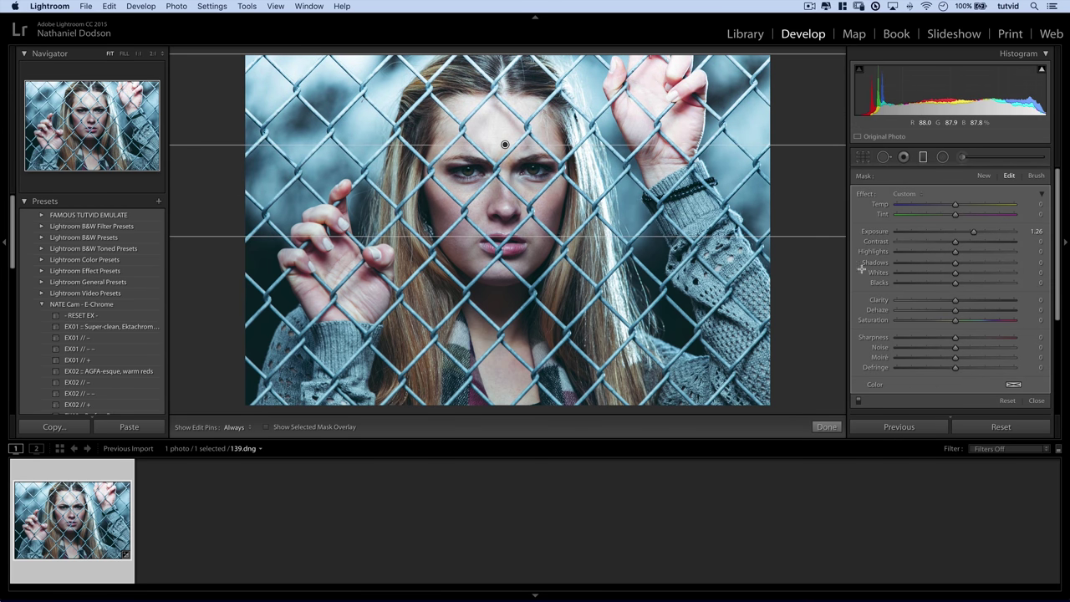
pyautogui.click(1030, 232)
pyautogui.write('0.33')
pyautogui.press('Return')
pyautogui.press('Tab')
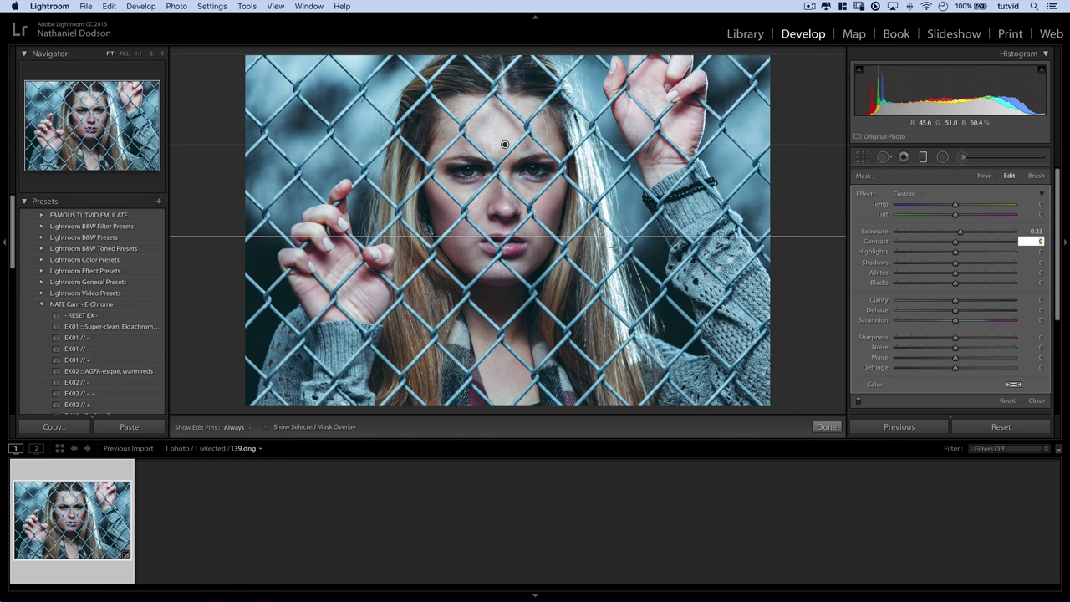
pyautogui.press('Return')
# Draw a graduated filter up from the bottom with Exposure -1, Contrast 58 and added Dehaze
pyautogui.moveTo(497, 404); pyautogui.dragTo(498, 236)
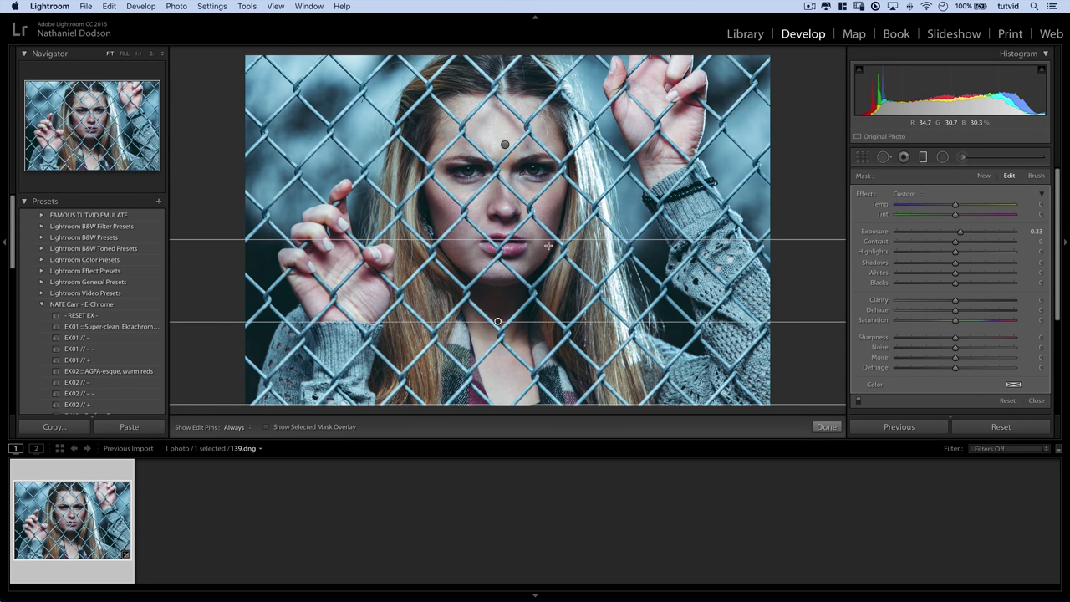
pyautogui.click(1037, 232)
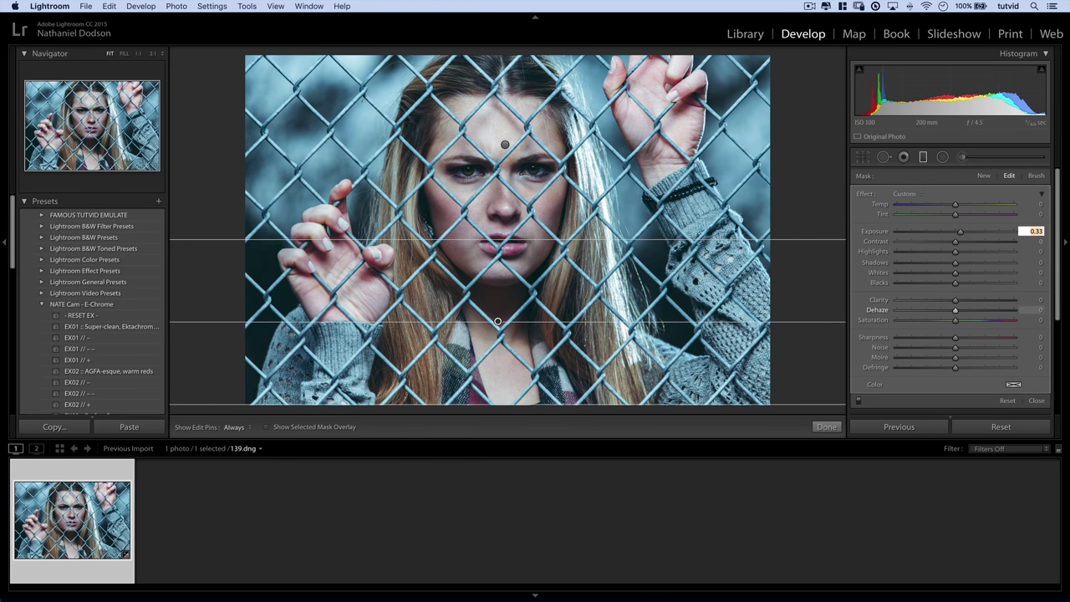
pyautogui.write('0.66')
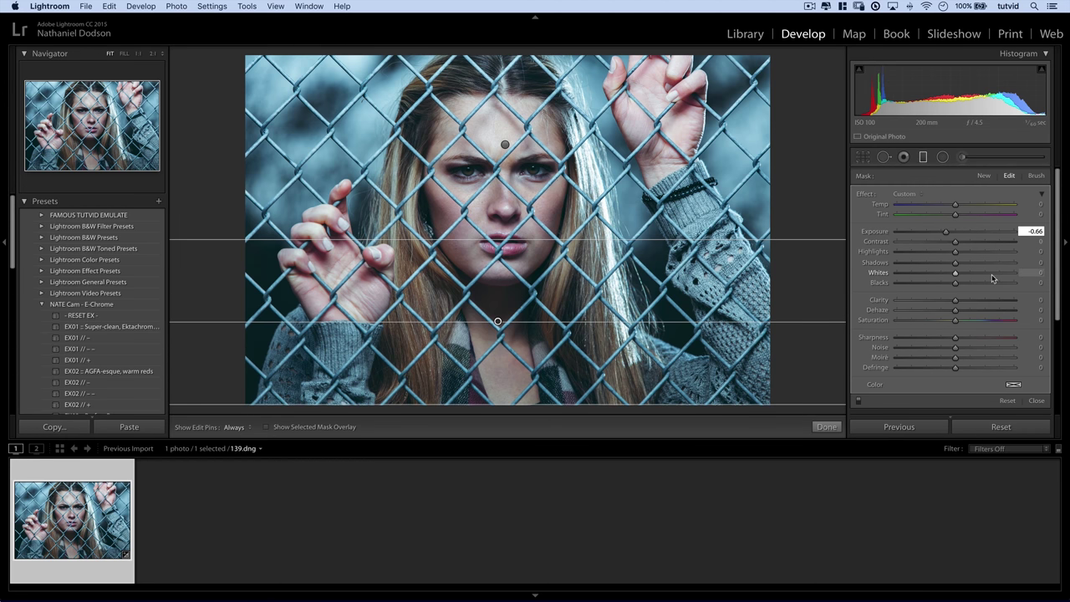
pyautogui.press('BackSpace')
pyautogui.press('BackSpace')
pyautogui.press('BackSpace')
pyautogui.press('BackSpace')
pyautogui.press('BackSpace')
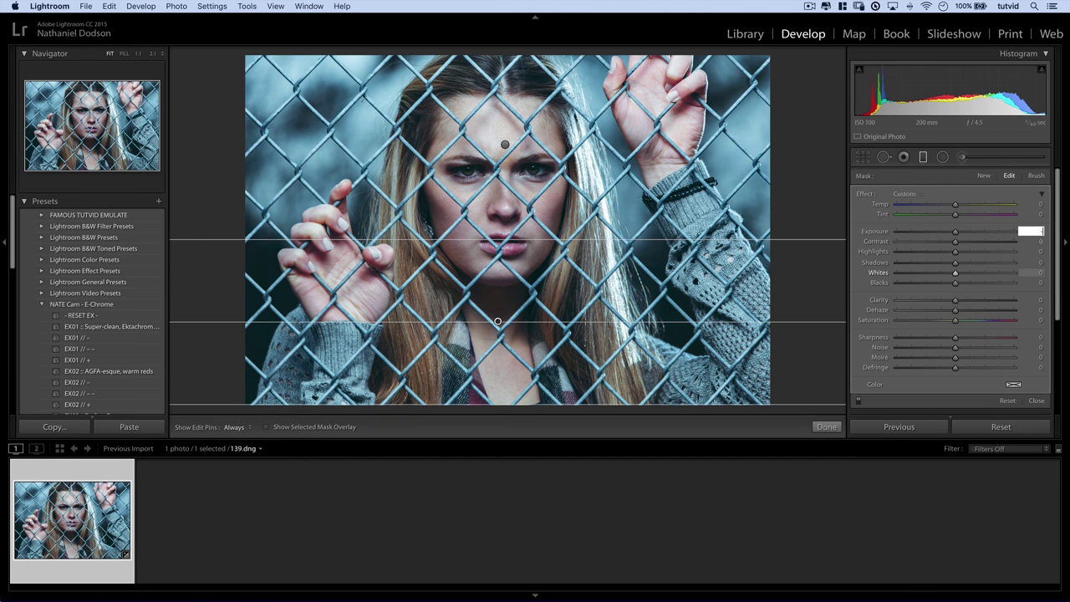
pyautogui.write('-1.33')
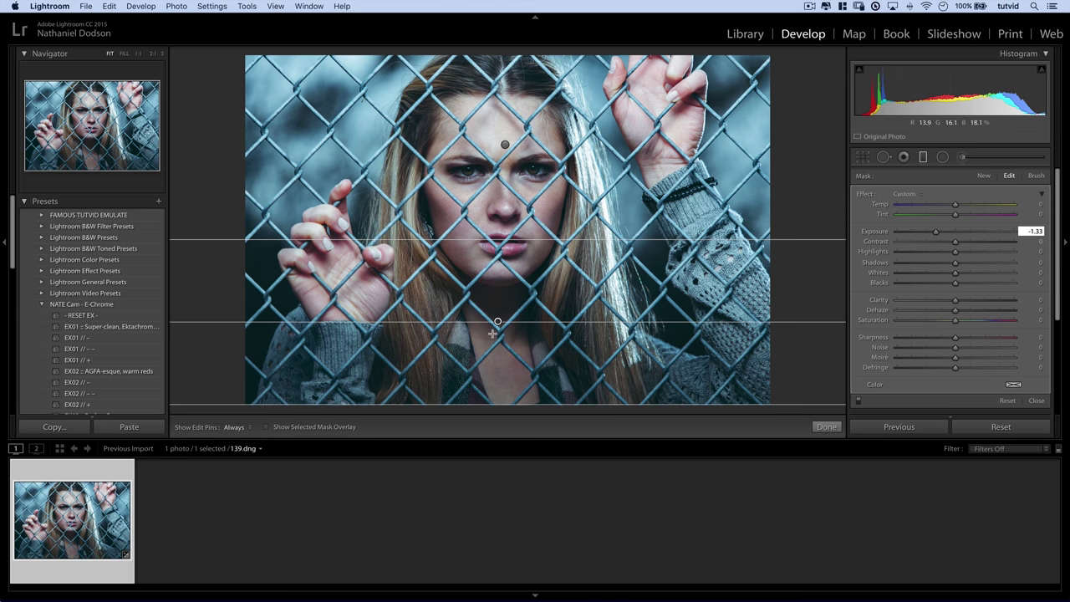
pyautogui.press('Return')
pyautogui.write('-1')
pyautogui.press('Tab')
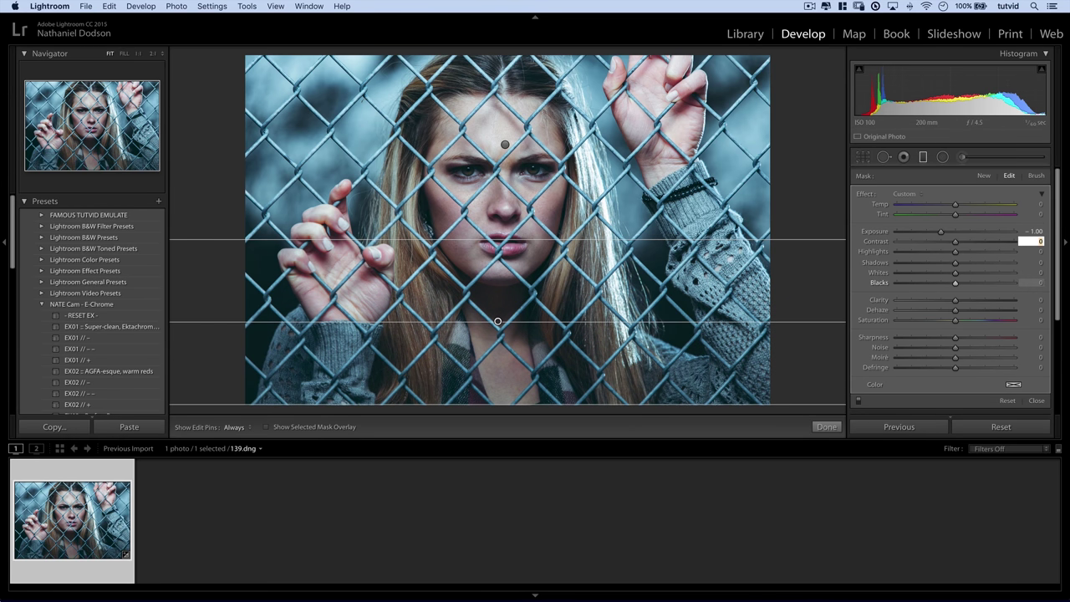
pyautogui.moveTo(963, 245); pyautogui.dragTo(992, 243)
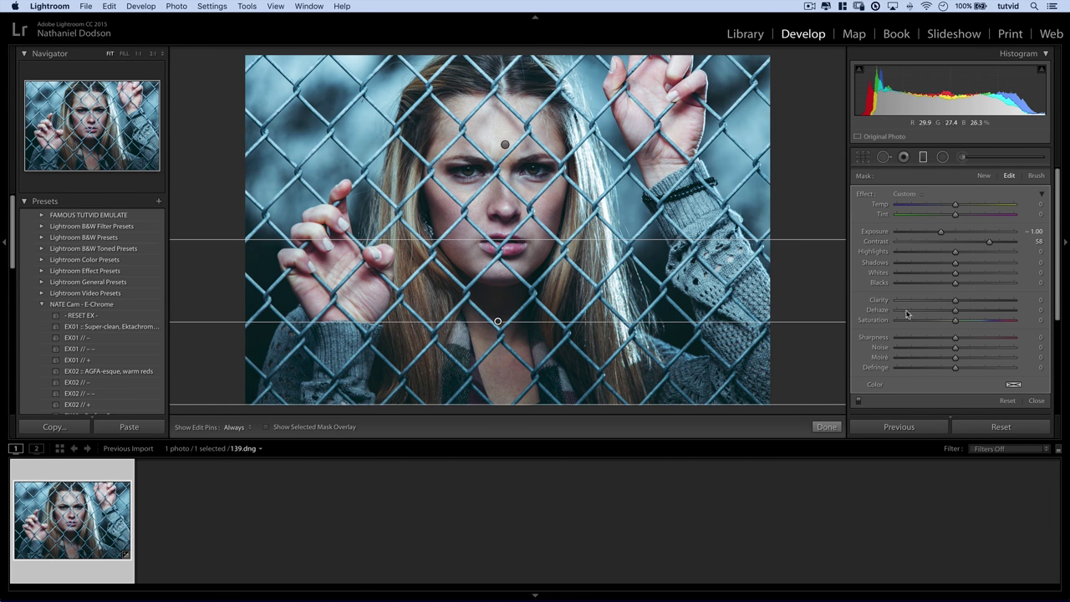
pyautogui.moveTo(963, 313); pyautogui.dragTo(943, 325)
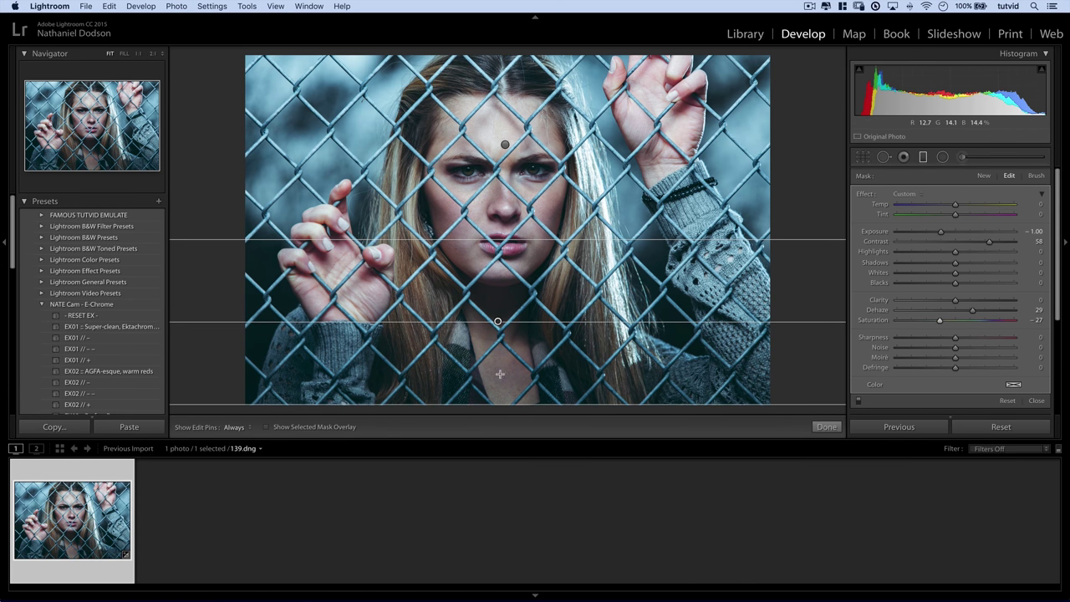
pyautogui.click(923, 158)
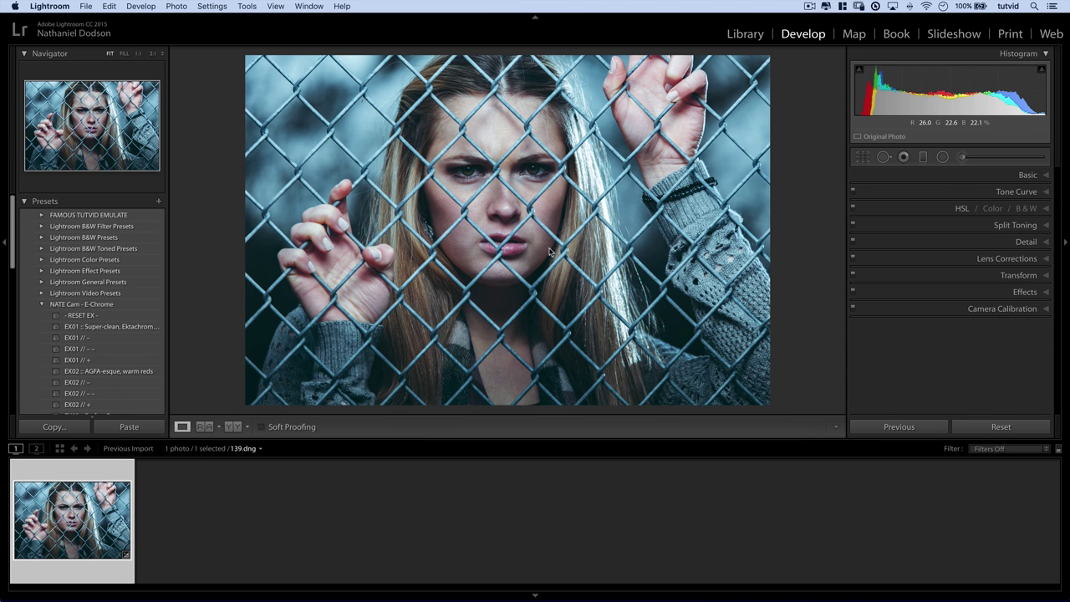
# Reselect the bottom graduated filter and change its exposure to -0.66
pyautogui.click(923, 157)
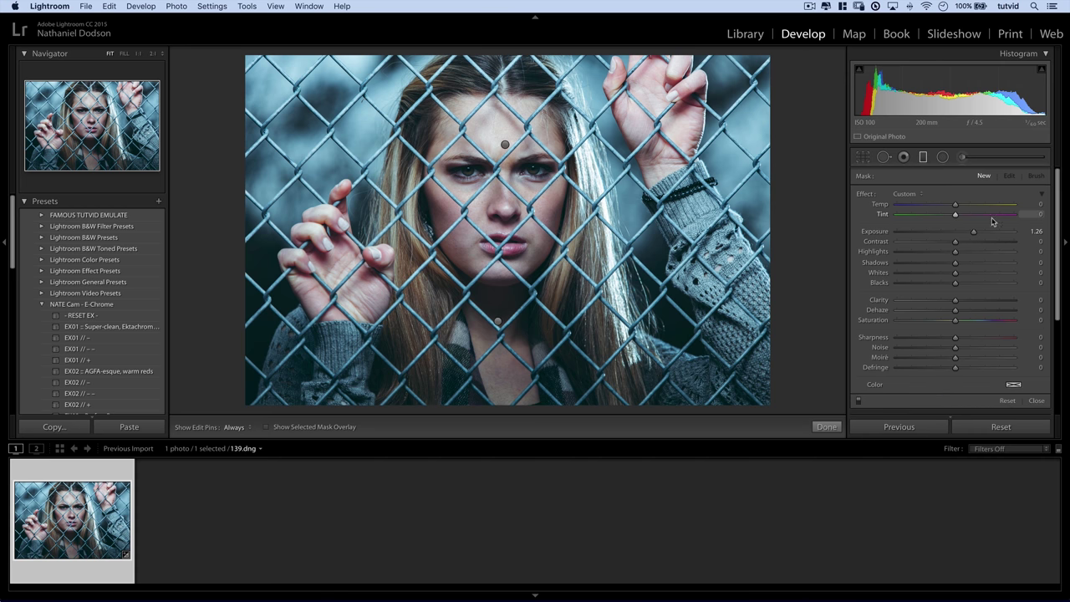
pyautogui.click(498, 321)
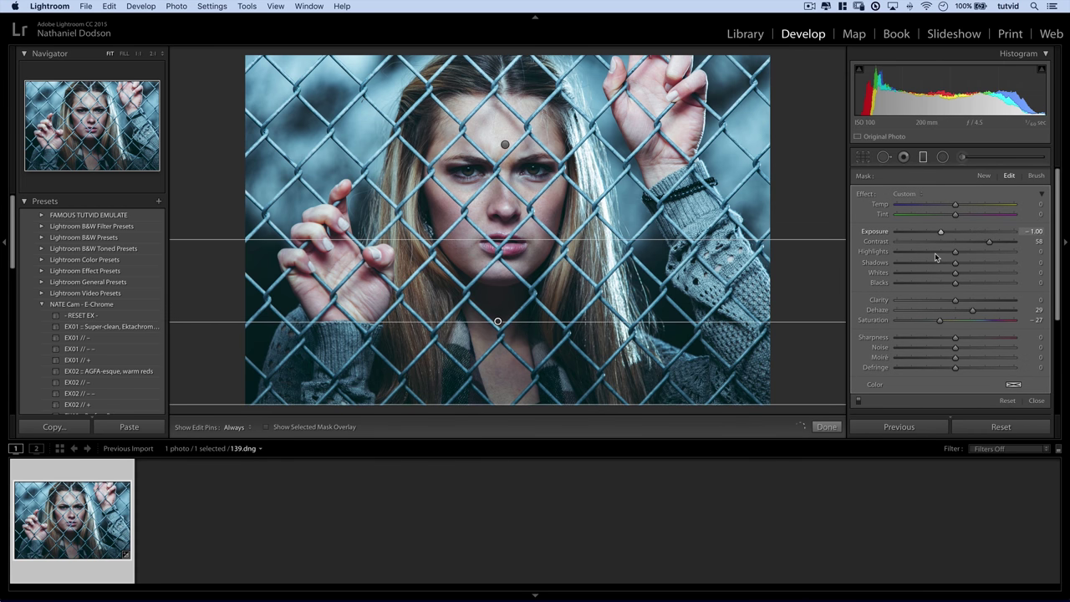
pyautogui.click(1032, 230)
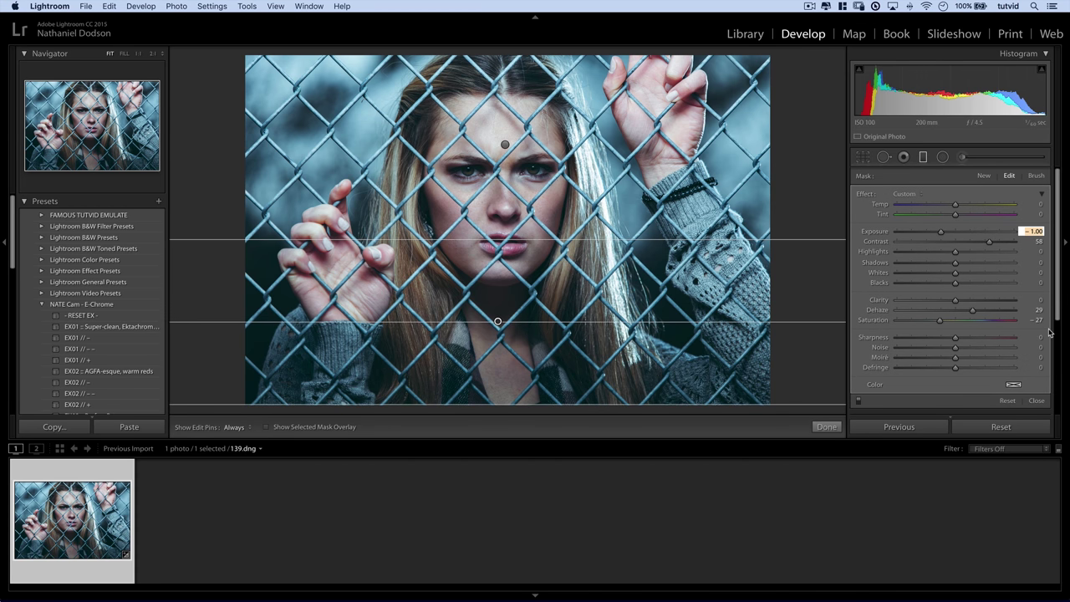
pyautogui.write('-0.66')
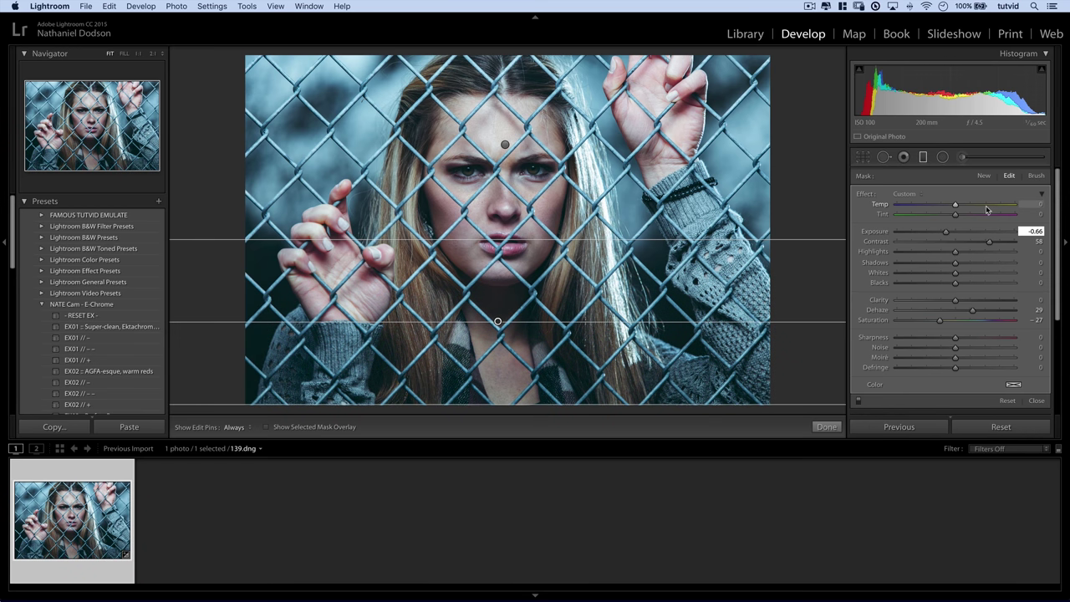
pyautogui.press('Tab')
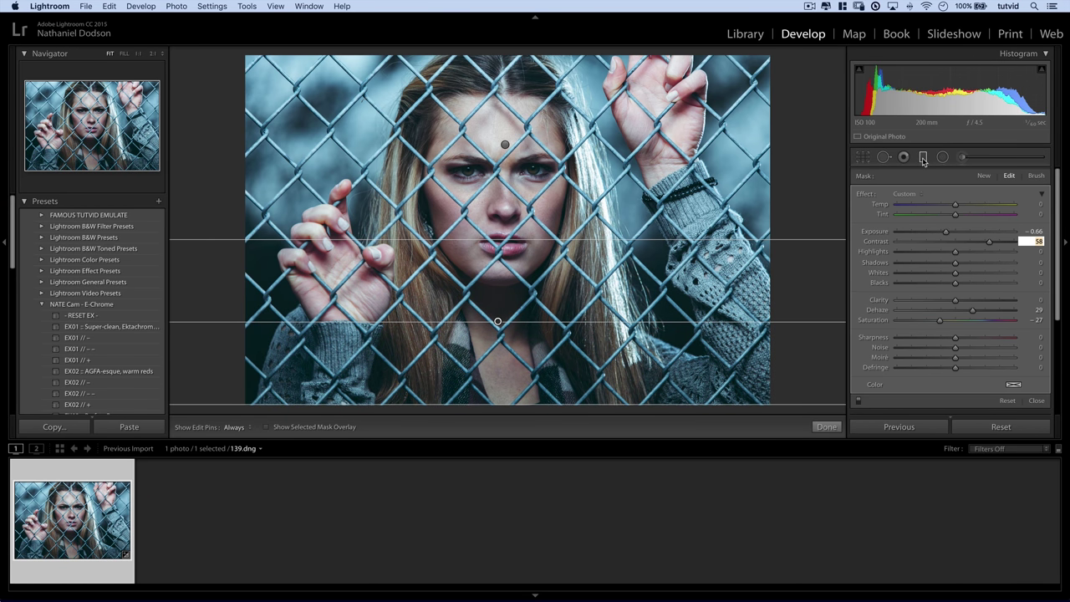
pyautogui.click(923, 158)
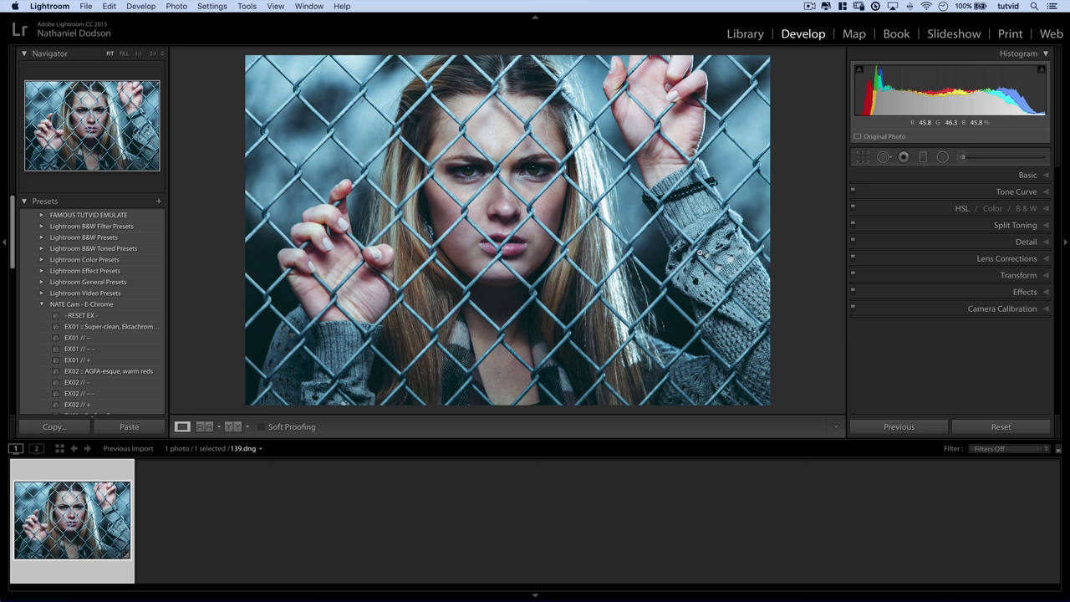
# Switch the Camera Calibration profile to Camera Neutral
pyautogui.click(1012, 309)
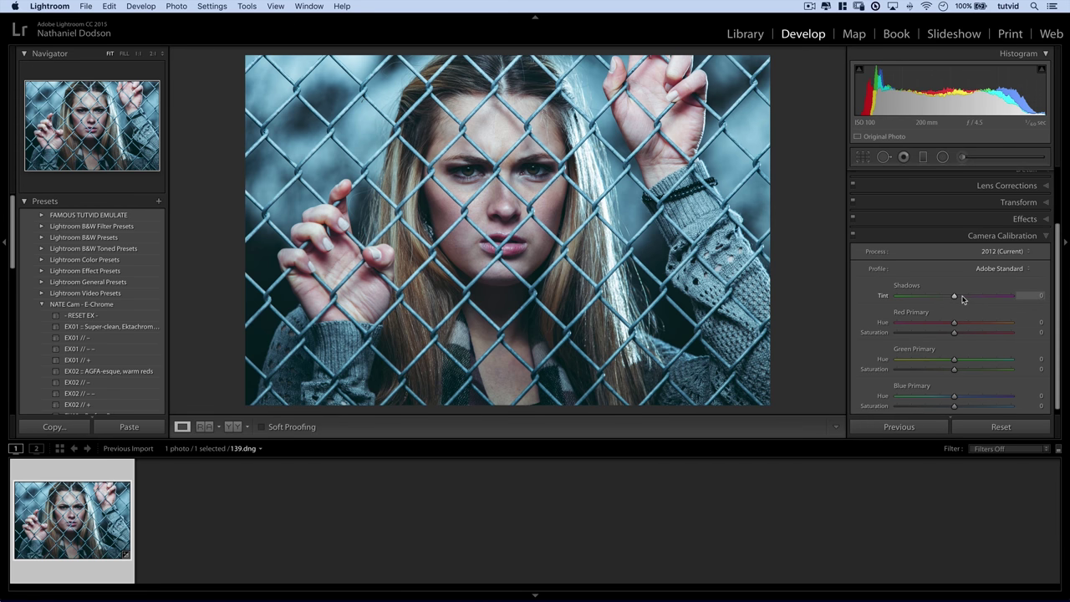
pyautogui.click(1001, 268)
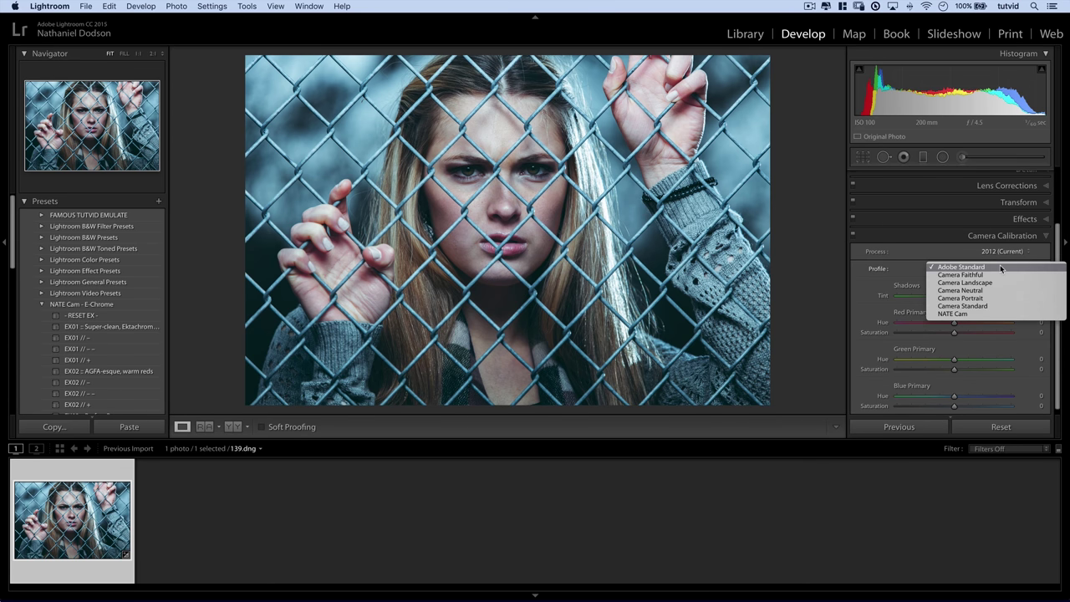
pyautogui.click(951, 291)
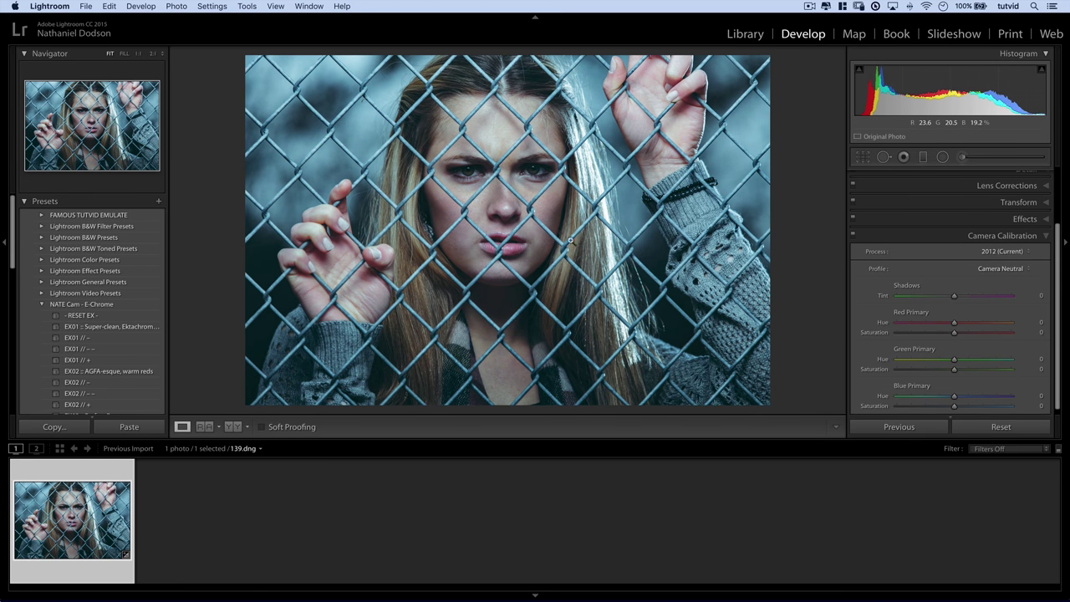
pyautogui.click(1007, 270)
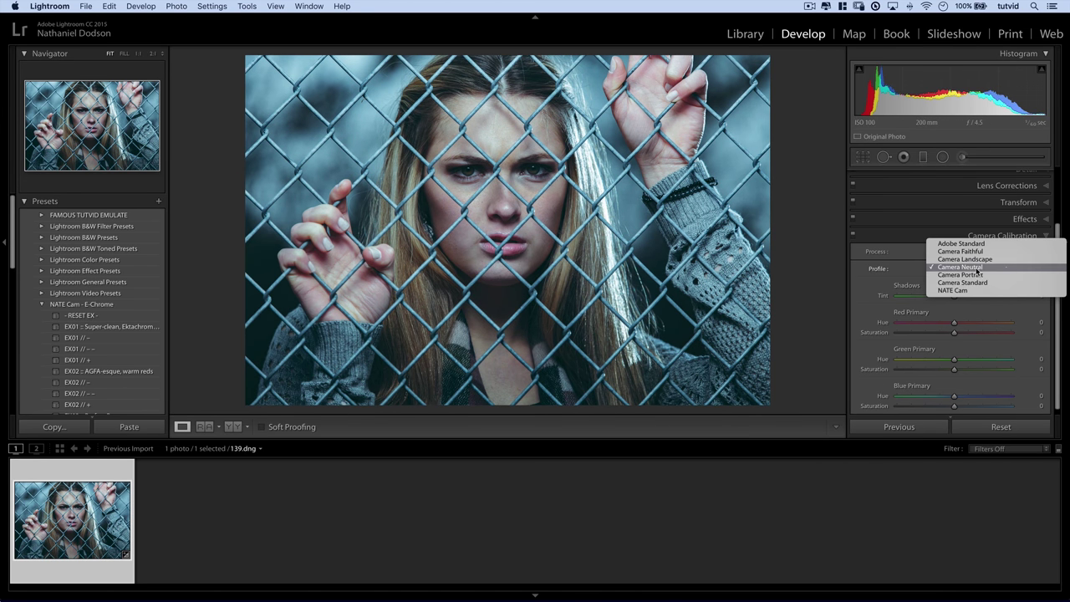
pyautogui.click(966, 268)
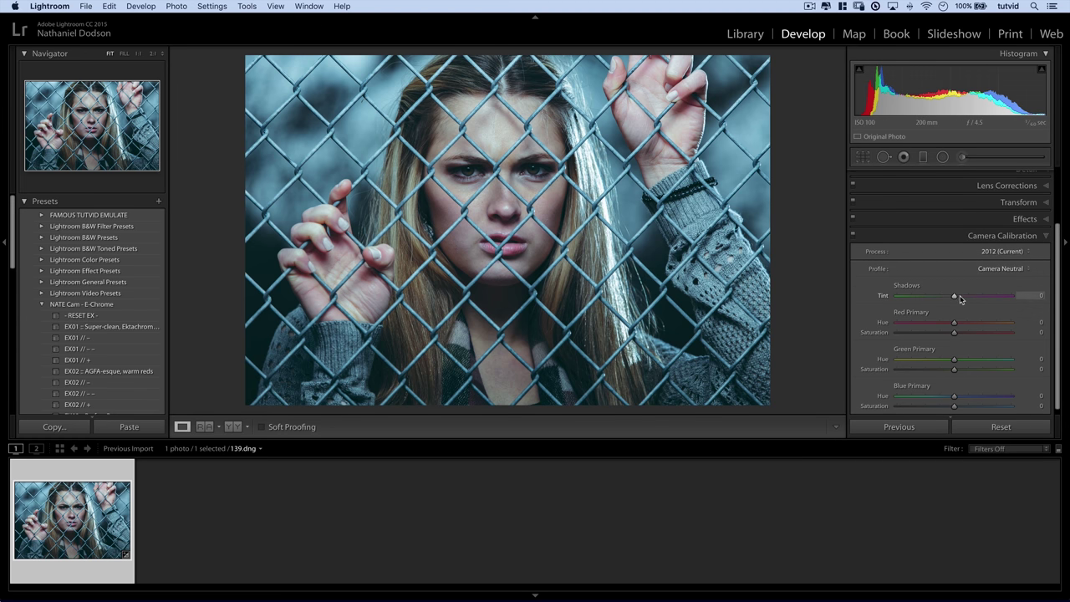
# Set Shadows Tint to -36 and Red Primary Hue -9, Saturation -16
pyautogui.moveTo(961, 299); pyautogui.dragTo(917, 296)
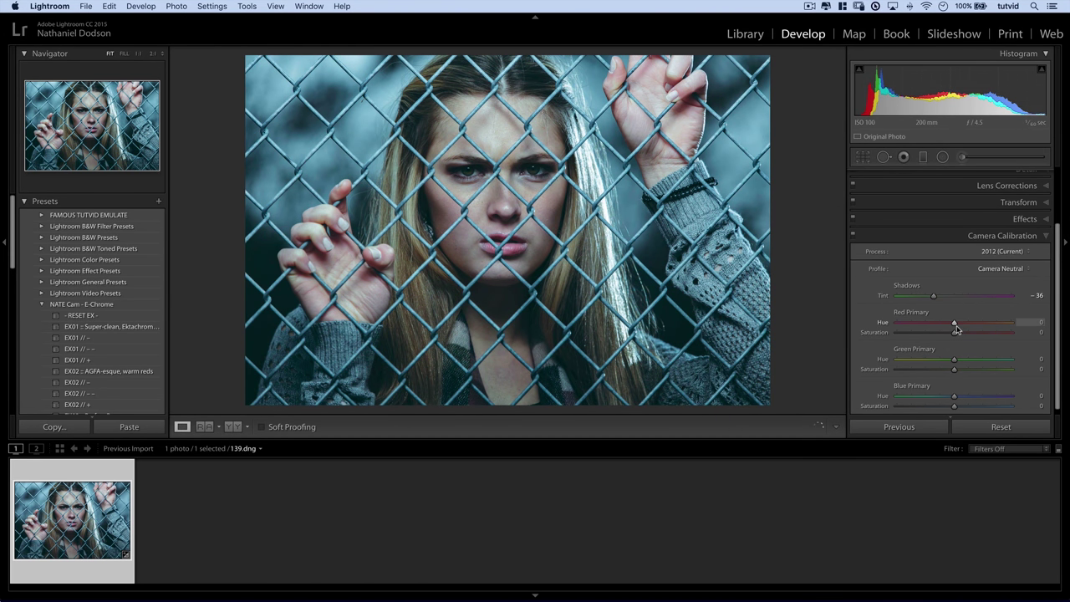
pyautogui.click(984, 325)
pyautogui.moveTo(972, 326); pyautogui.dragTo(897, 327)
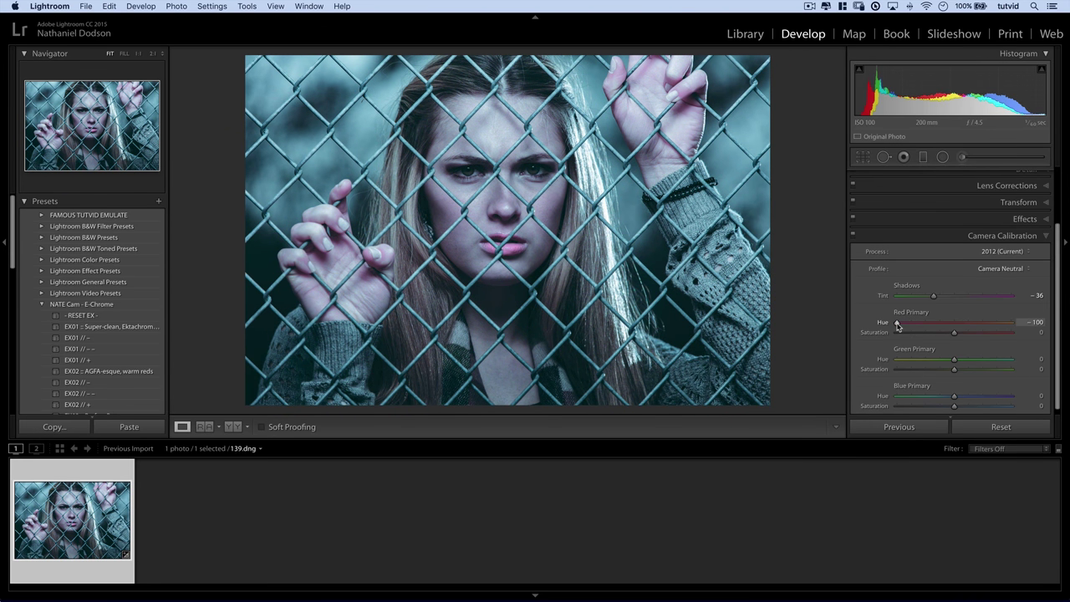
pyautogui.moveTo(920, 327); pyautogui.dragTo(949, 327)
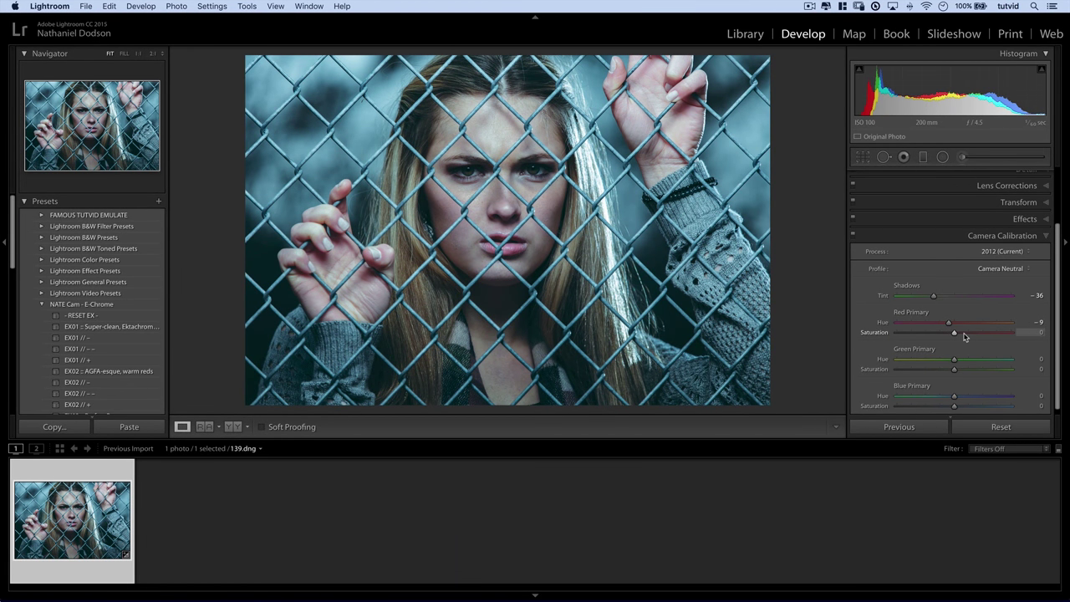
pyautogui.moveTo(965, 336); pyautogui.dragTo(944, 335)
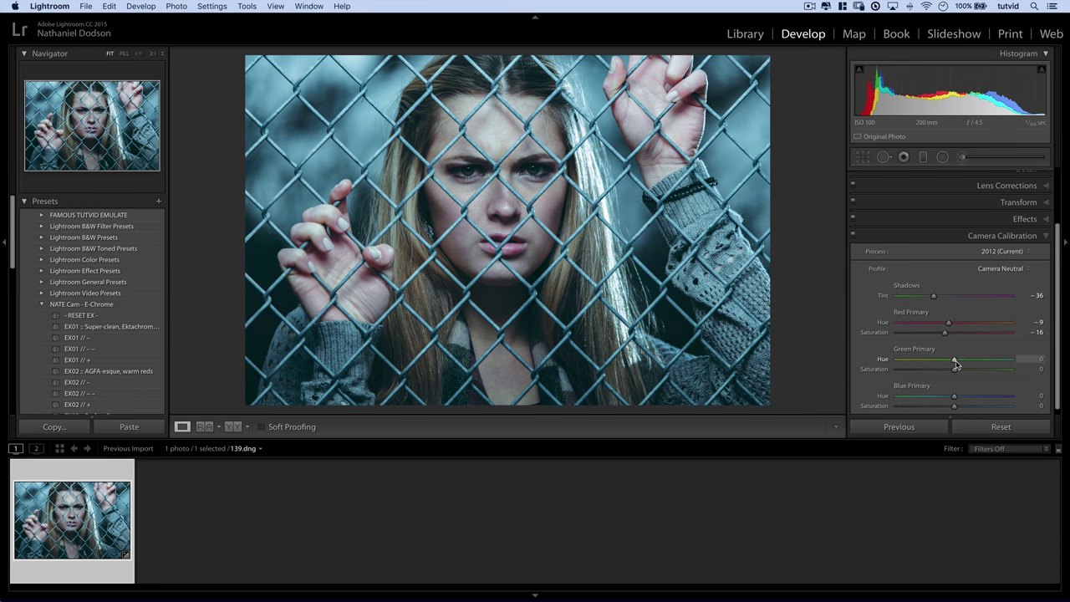
# Experiment with the Green primary hue and saturation, then reset both to 0
pyautogui.moveTo(956, 364); pyautogui.dragTo(999, 364)
pyautogui.moveTo(906, 368); pyautogui.dragTo(956, 365)
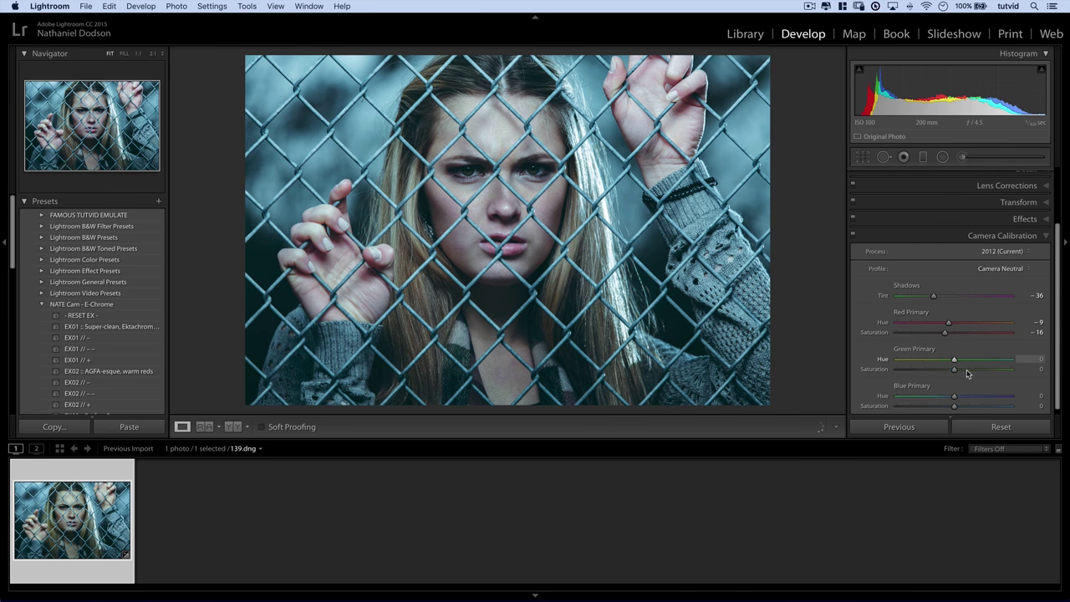
pyautogui.click(1018, 370)
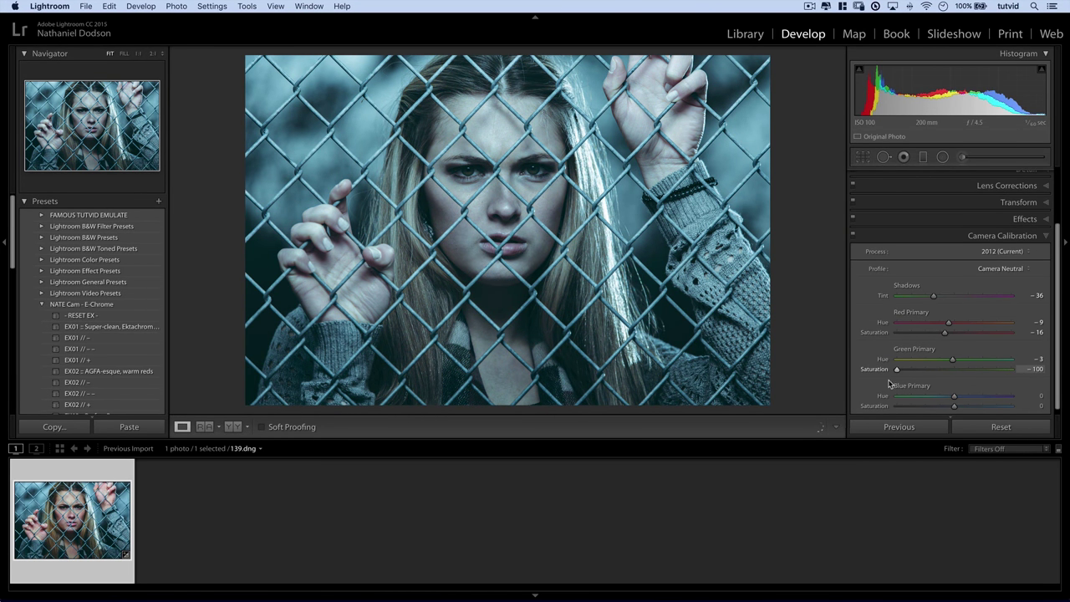
pyautogui.click(925, 369)
pyautogui.doubleClick(954, 368)
pyautogui.doubleClick(952, 359)
# Try a different Blue primary hue, then reset it to 0
pyautogui.scroll(-1, 958, 392)
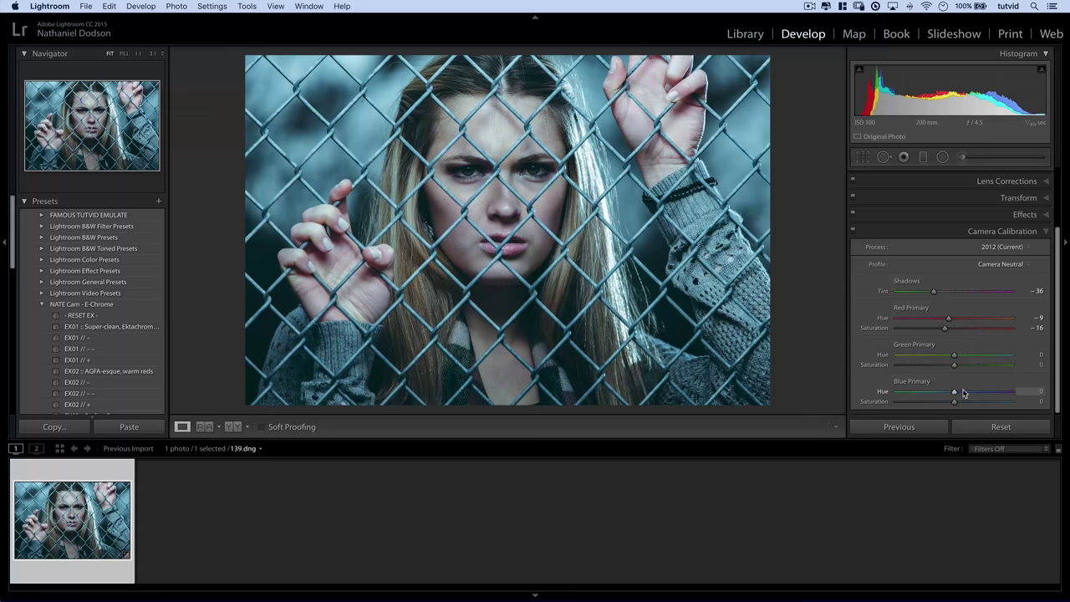
pyautogui.moveTo(963, 393); pyautogui.dragTo(908, 397)
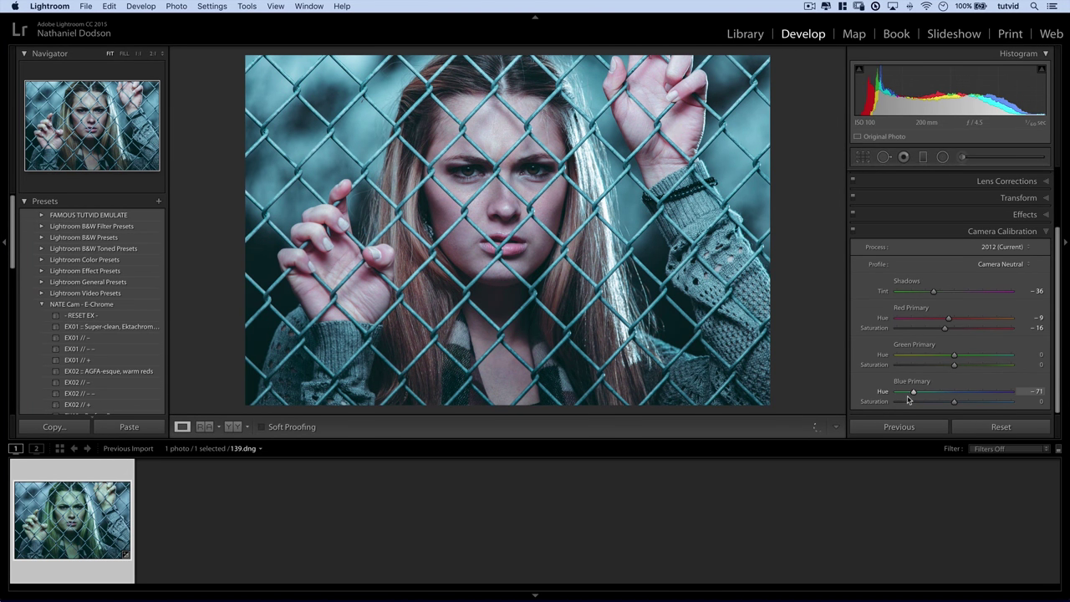
pyautogui.click(957, 394)
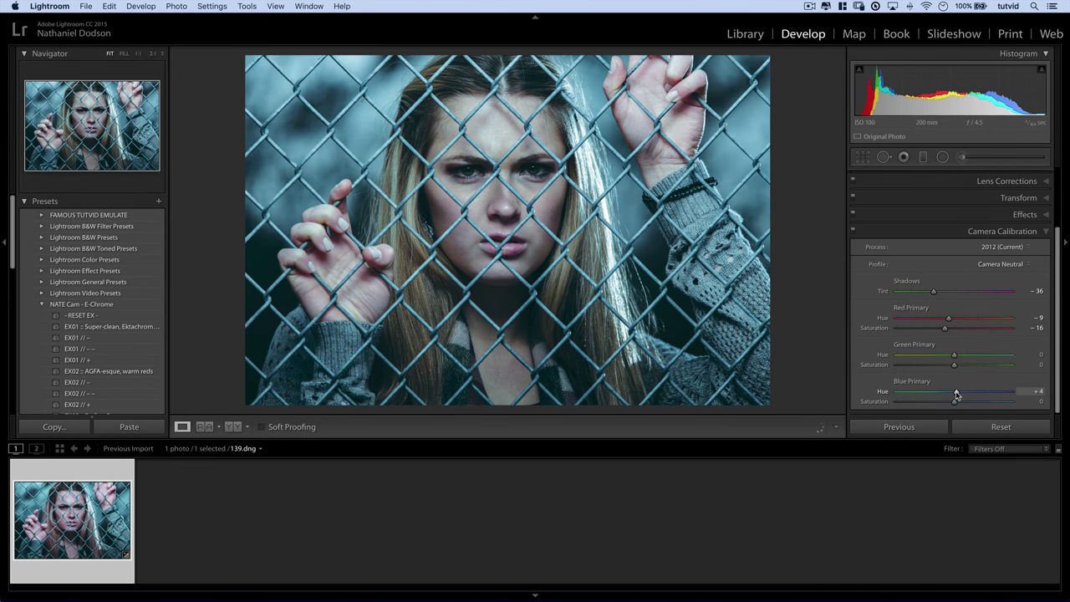
pyautogui.doubleClick(957, 395)
pyautogui.click(1019, 231)
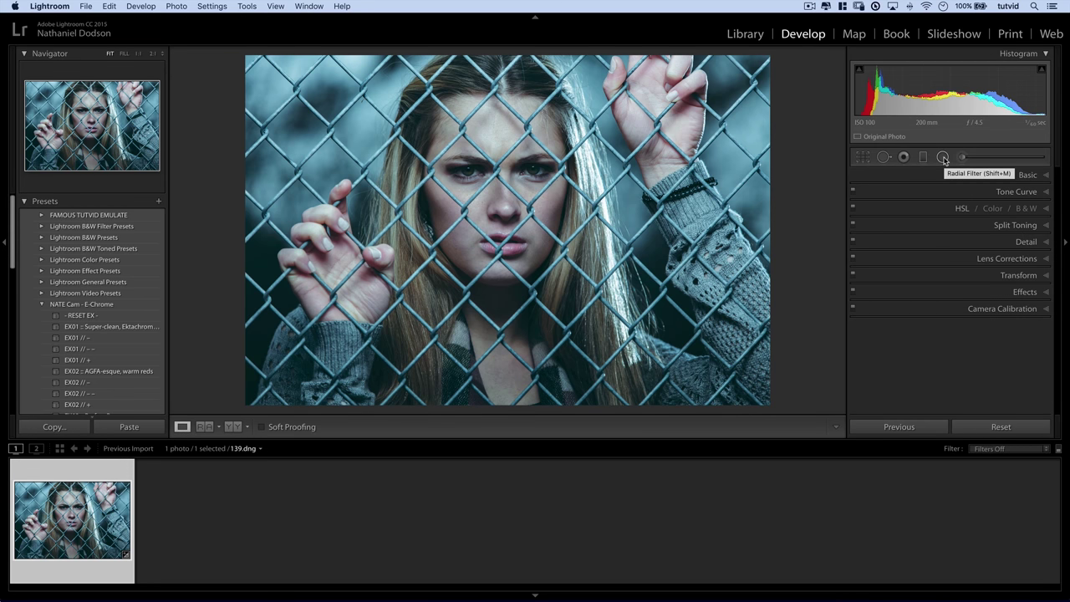
# Draw a radial filter around the face and set its Exposure to 0
pyautogui.click(943, 158)
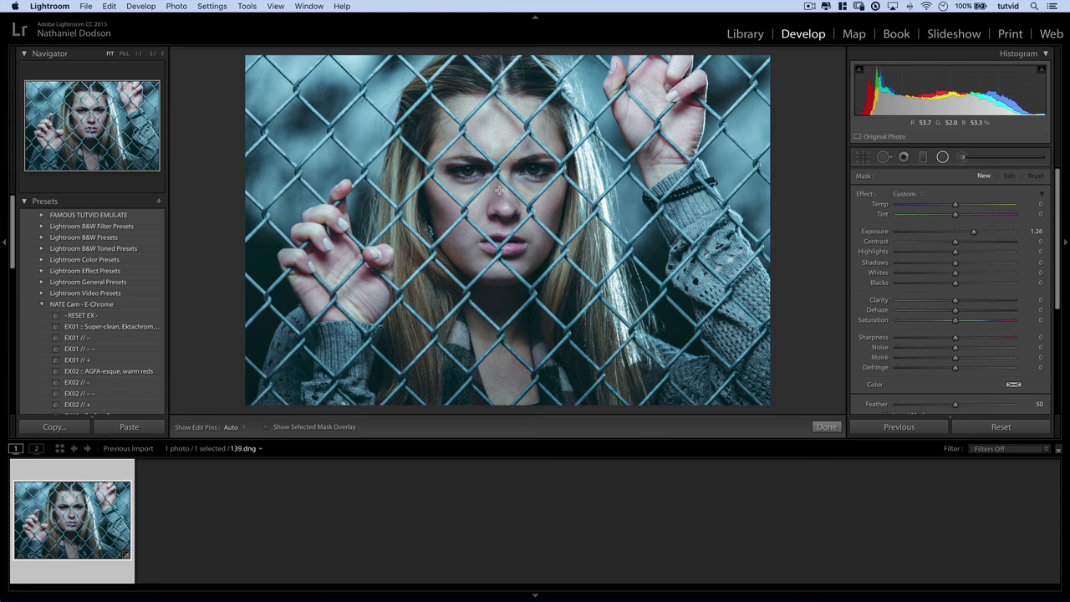
pyautogui.moveTo(499, 191); pyautogui.dragTo(603, 319)
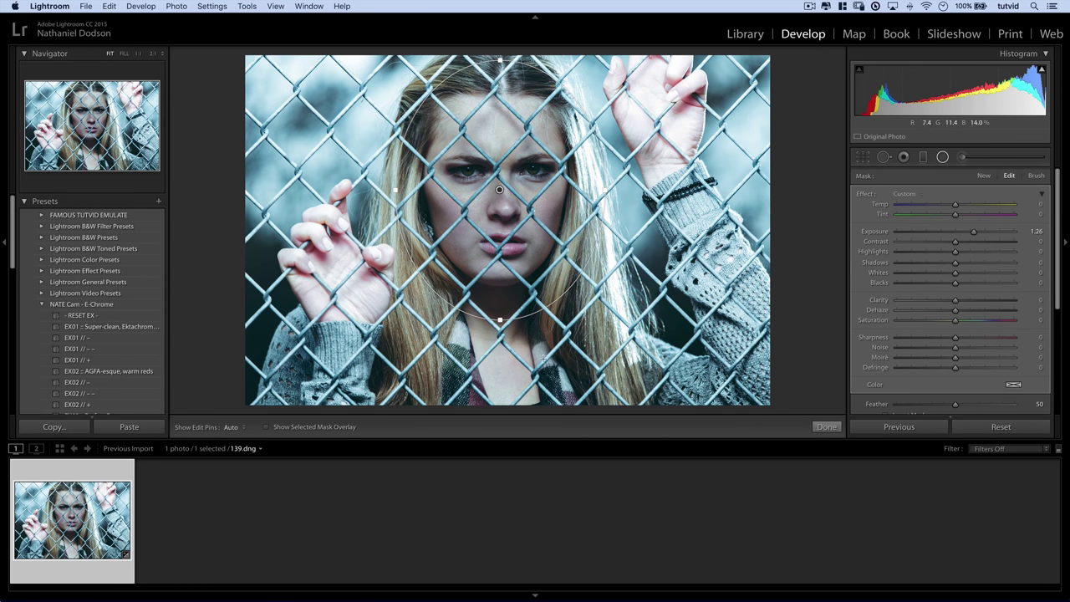
pyautogui.click(1037, 232)
pyautogui.write('0')
pyautogui.press('Return')
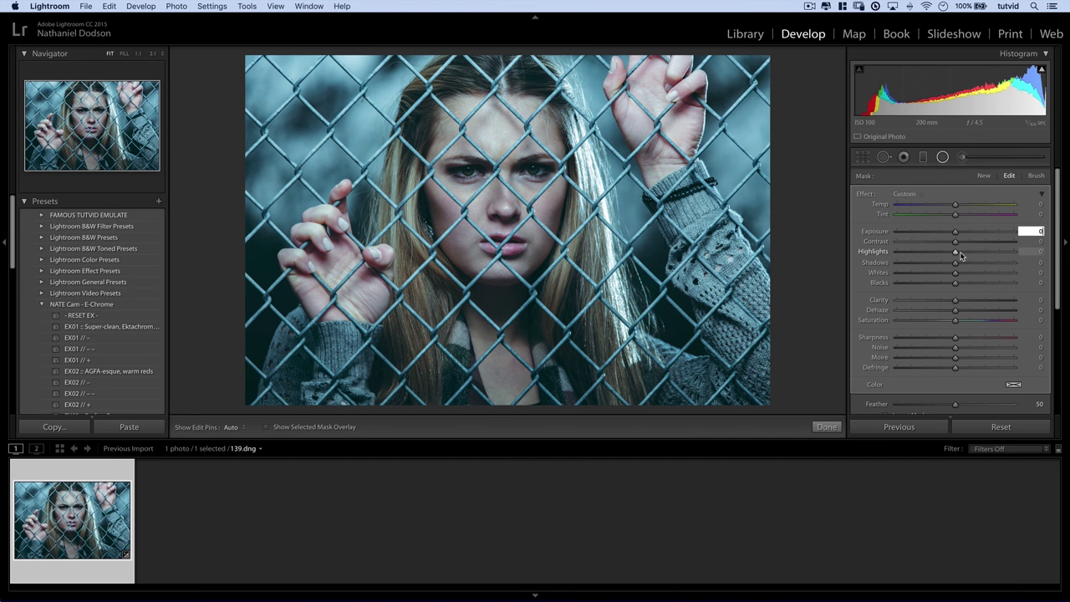
# Invert the radial mask and set Highlights 27, Clarity 18 and Shadows 33
pyautogui.moveTo(960, 254); pyautogui.dragTo(975, 252)
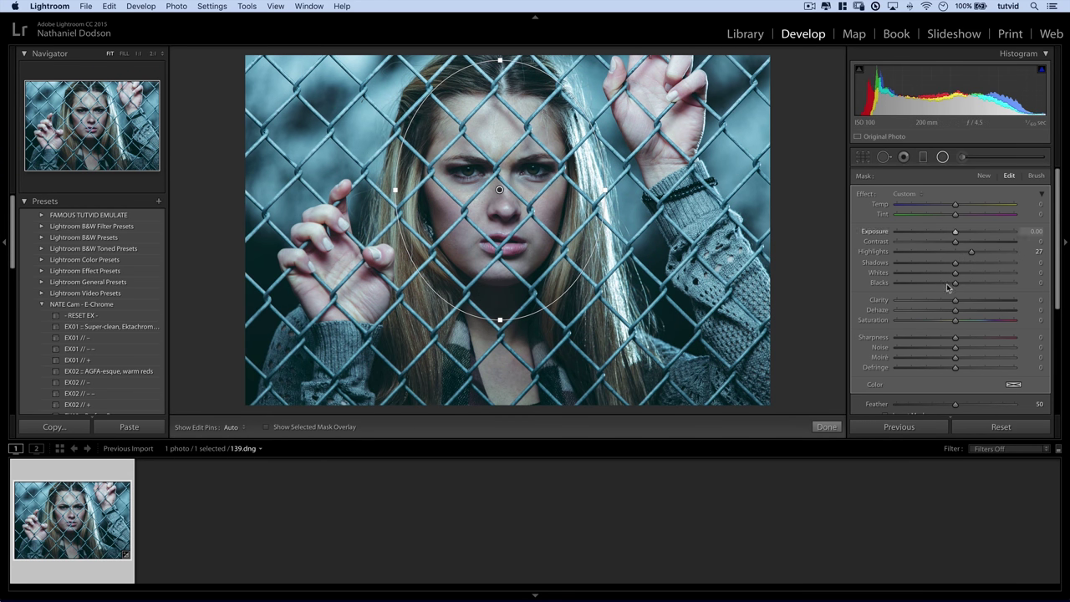
pyautogui.scroll(-3, 899, 359)
pyautogui.click(885, 360)
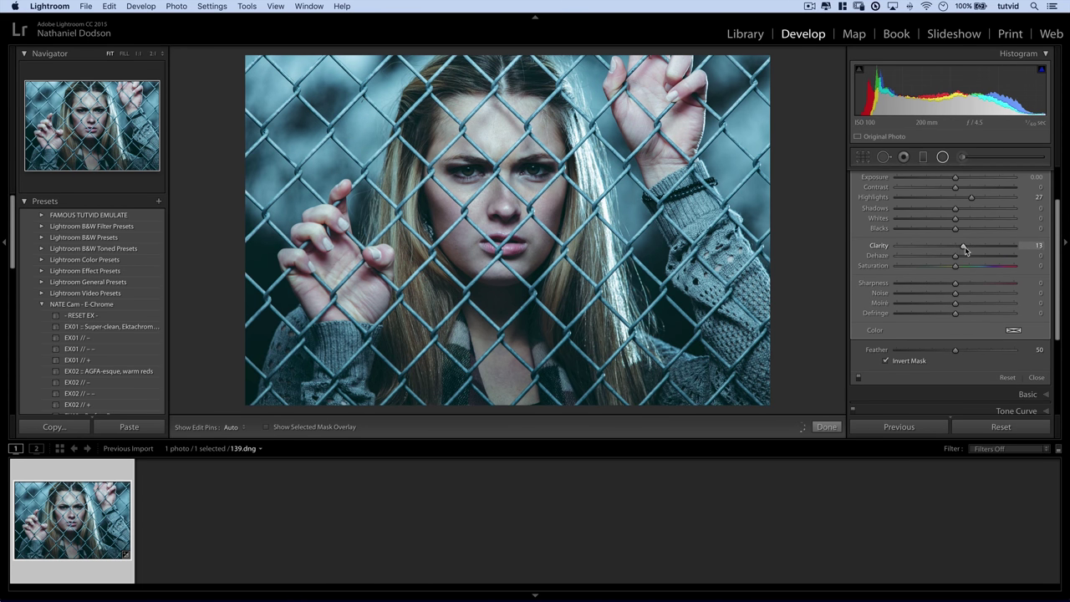
pyautogui.moveTo(968, 249); pyautogui.dragTo(965, 248)
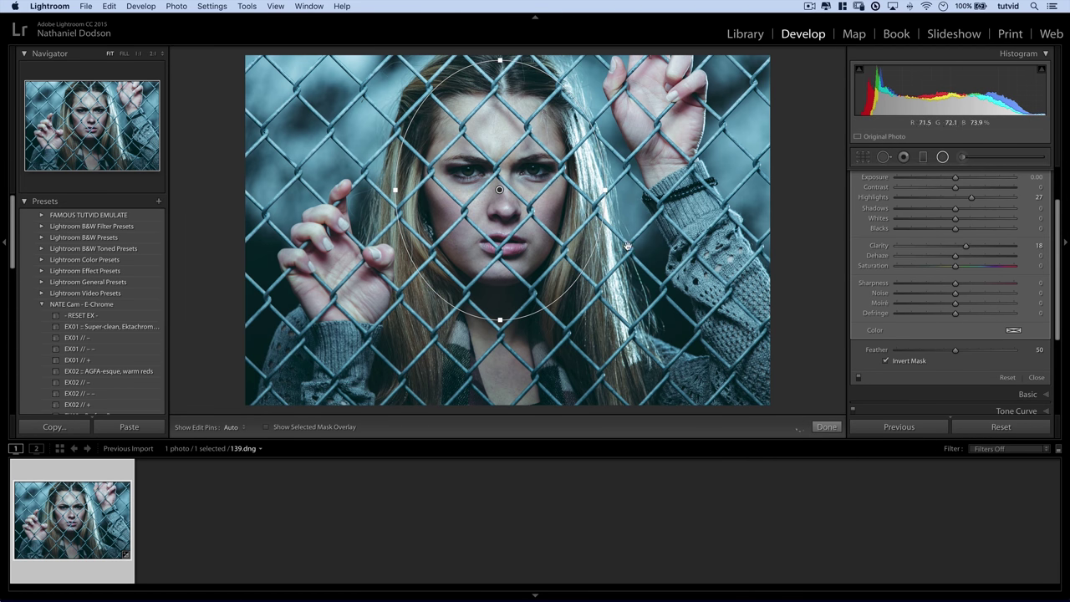
pyautogui.scroll(1, 958, 276)
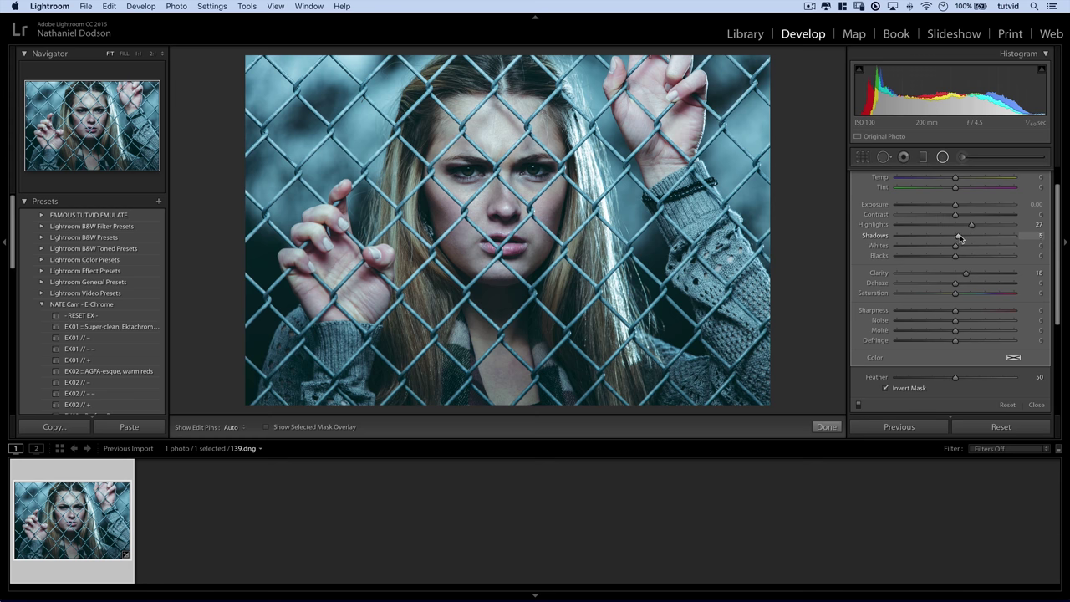
pyautogui.moveTo(962, 239); pyautogui.dragTo(974, 236)
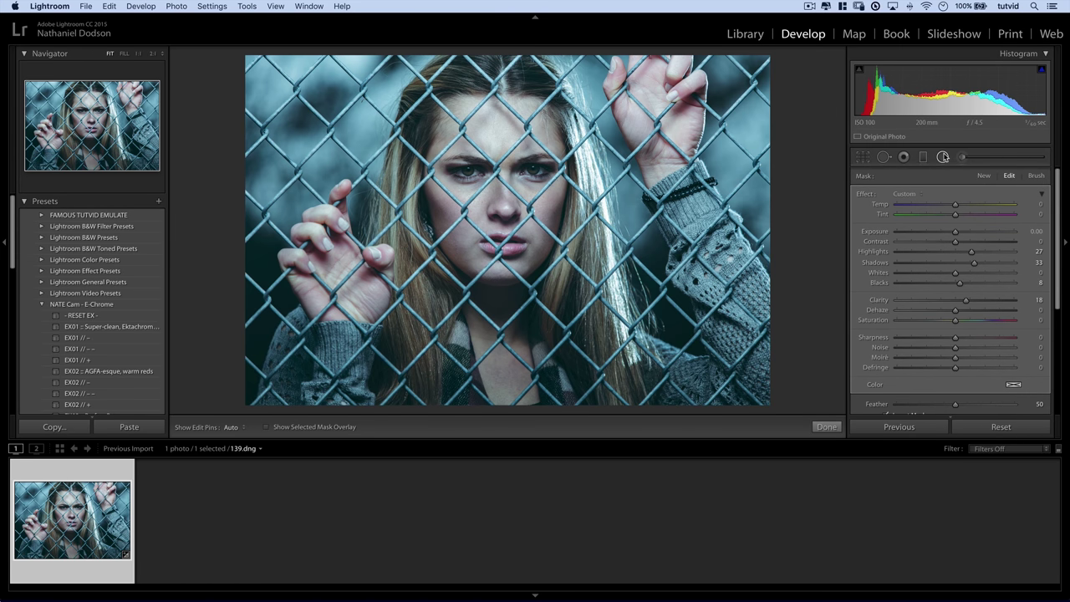
pyautogui.click(944, 160)
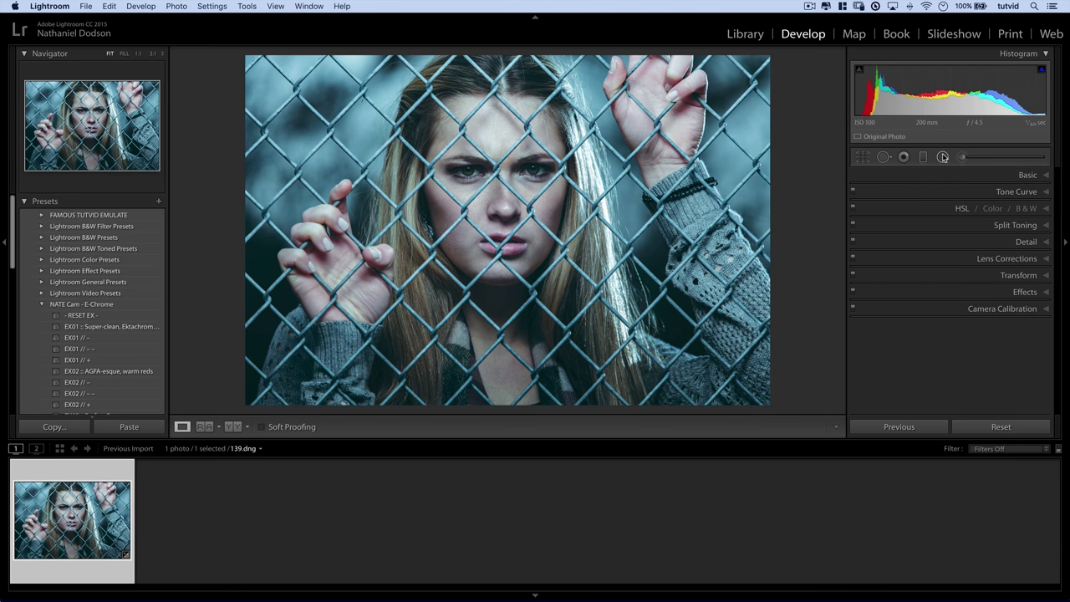
# Expand the Detail panel and zoom the photo to 100% on the face
pyautogui.click(1022, 241)
pyautogui.moveTo(947, 215); pyautogui.dragTo(931, 246)
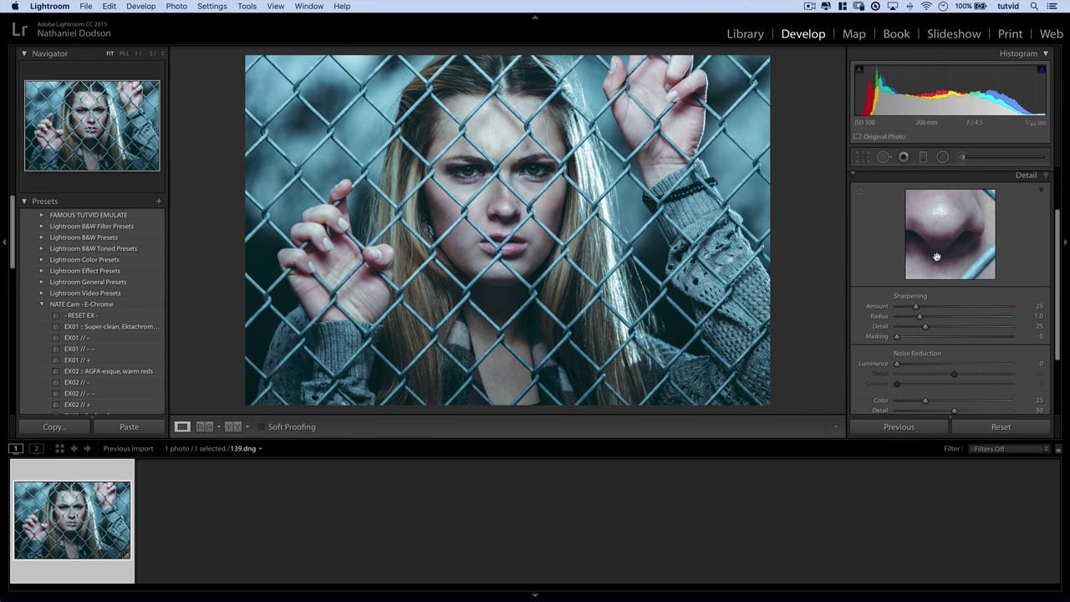
pyautogui.click(857, 191)
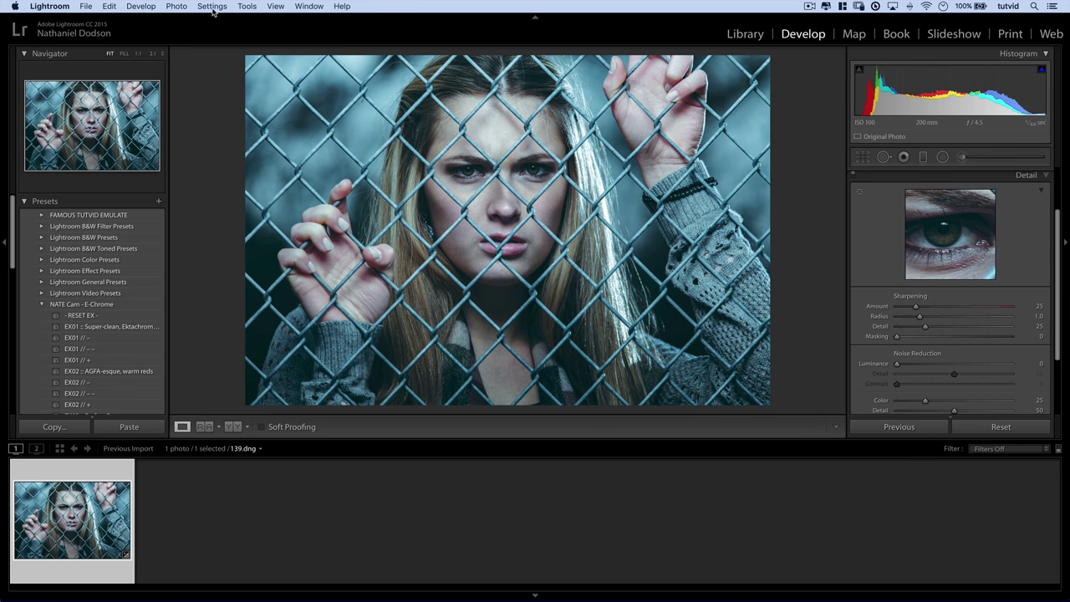
pyautogui.click(138, 54)
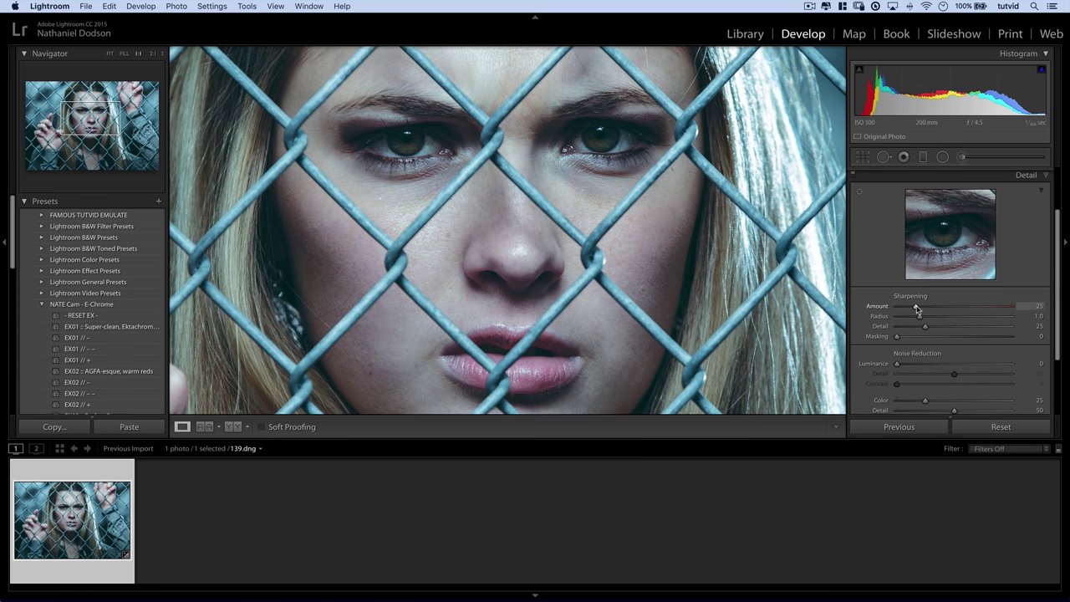
# Set sharpening to Amount 93, Radius 1.2 and Detail 24 while previewing in grayscale
pyautogui.press('alt')
pyautogui.moveTo(917, 310); pyautogui.dragTo(967, 312)
pyautogui.moveTo(969, 310); pyautogui.dragTo(968, 310)
pyautogui.moveTo(921, 318); pyautogui.dragTo(945, 321)
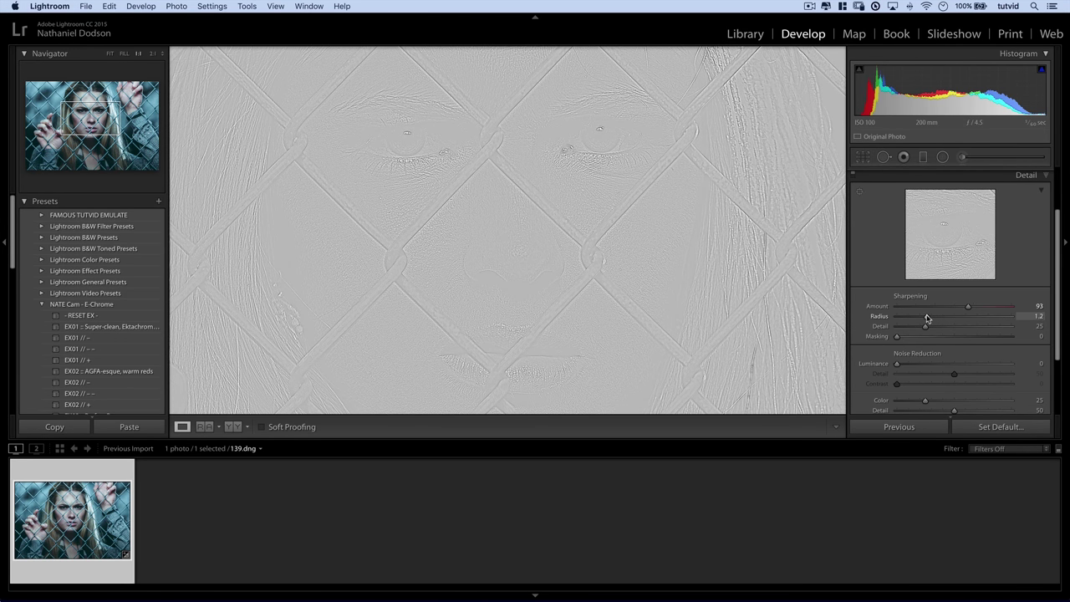
pyautogui.moveTo(927, 318)
pyautogui.mouseDown()
pyautogui.moveTo(960, 328)
pyautogui.moveTo(924, 327)
pyautogui.mouseUp()
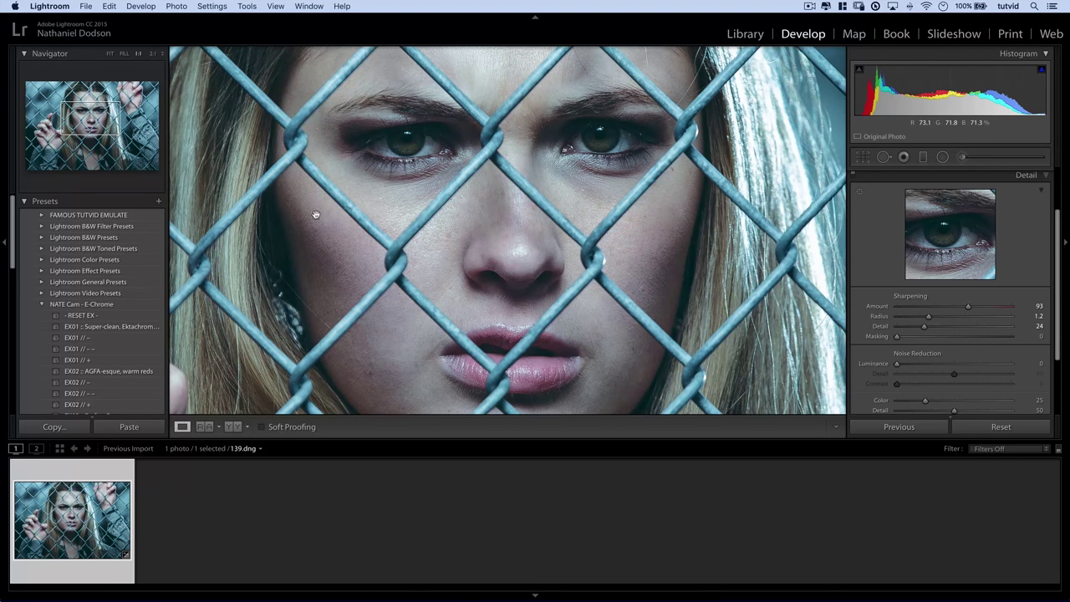
# Fit the whole photo in view and raise sharpening Masking to 21 for edge-only sharpening
pyautogui.click(110, 54)
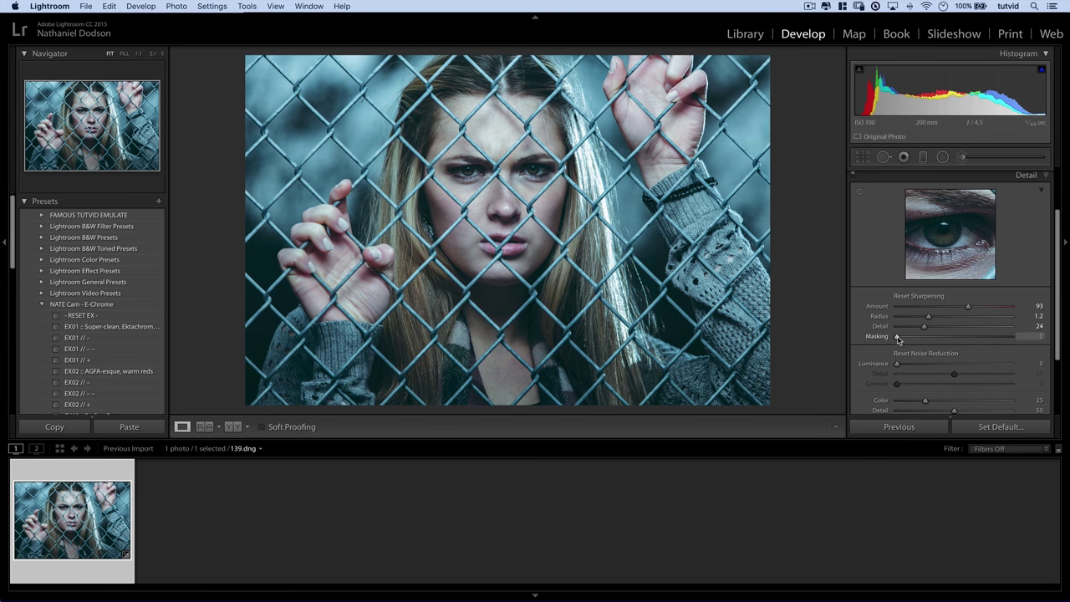
pyautogui.moveTo(898, 339); pyautogui.dragTo(921, 340)
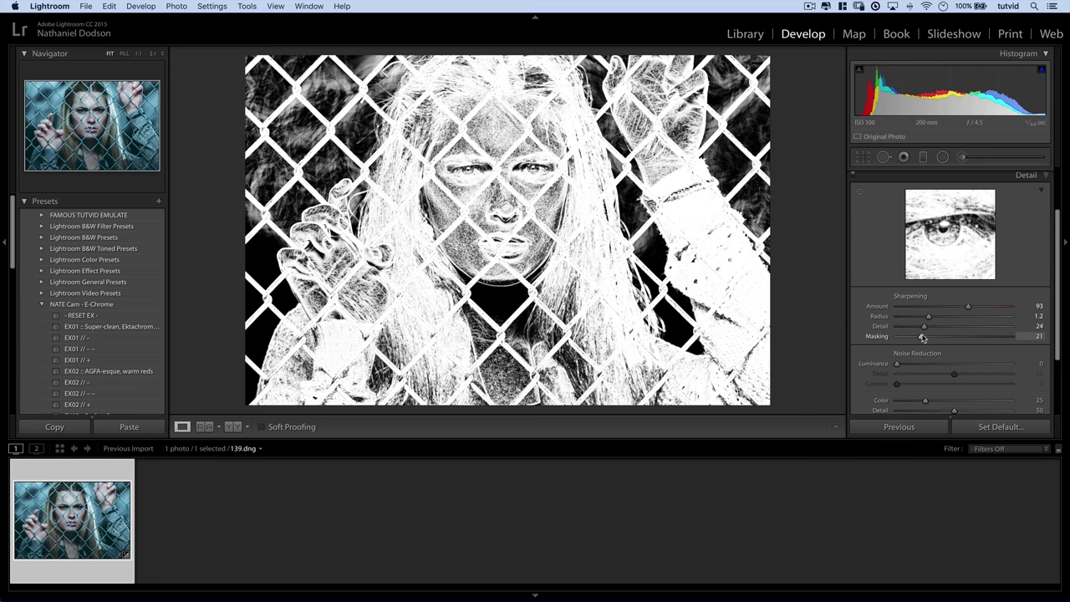
pyautogui.moveTo(923, 337); pyautogui.dragTo(922, 337)
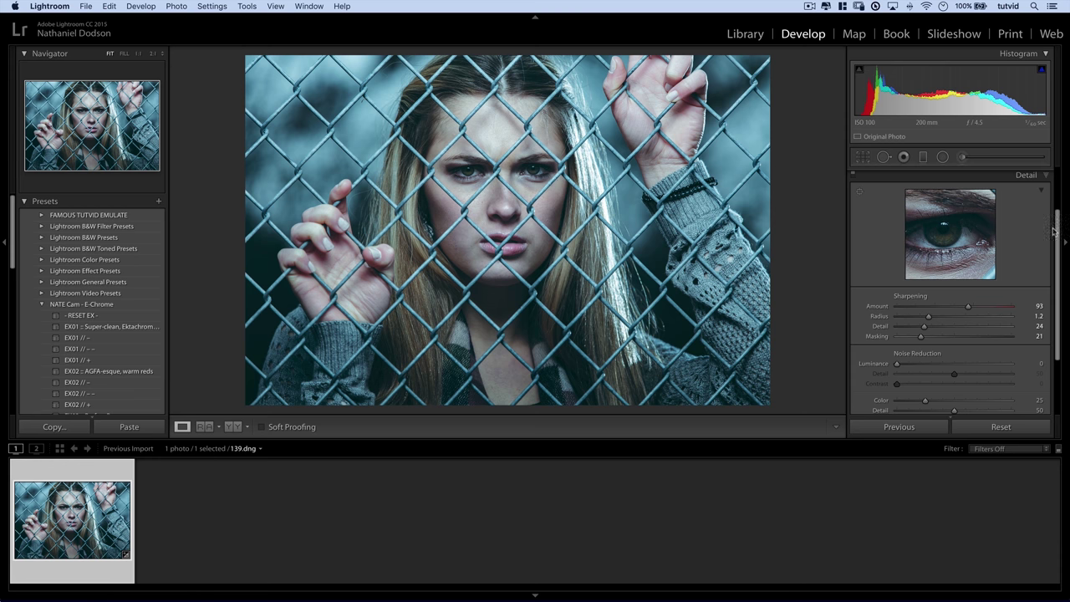
# Cool the white balance in the Basic panel to Temp 4,200 with Tint at −15
pyautogui.click(1035, 180)
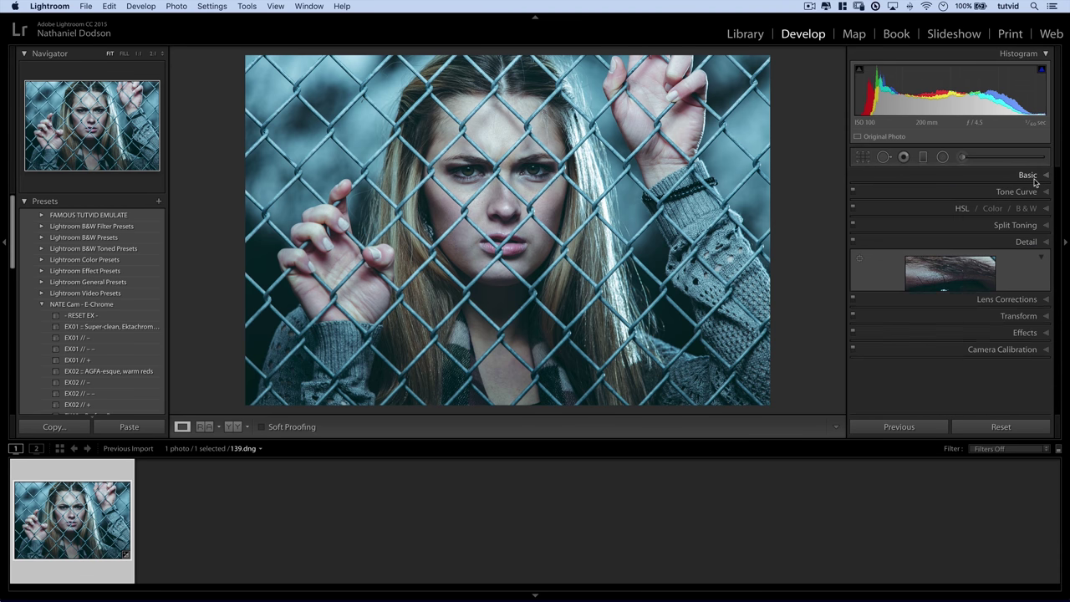
pyautogui.click(1025, 175)
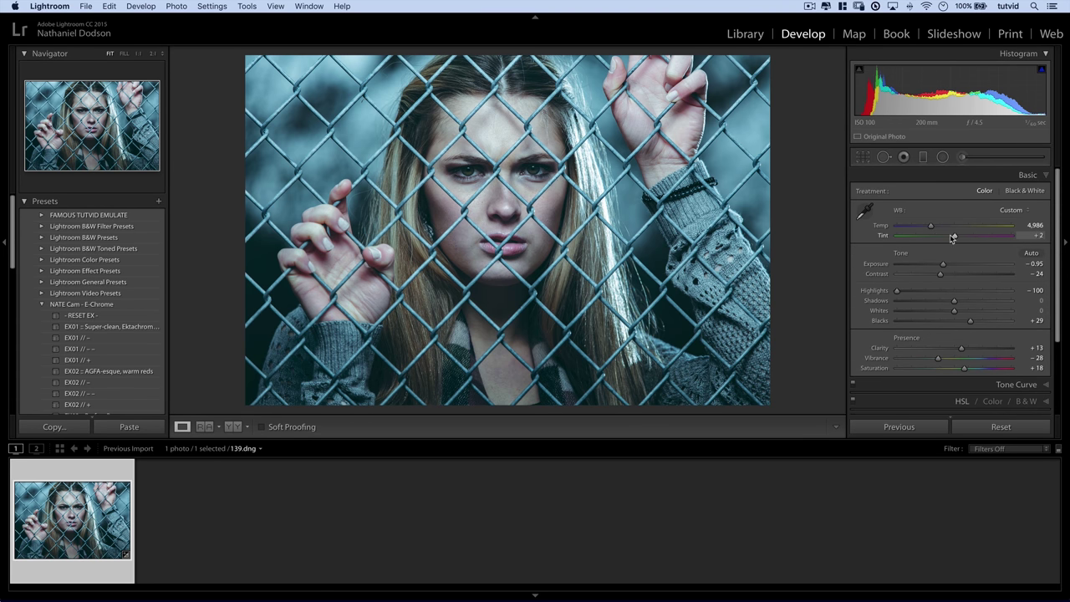
pyautogui.doubleClick(953, 238)
pyautogui.click(1035, 224)
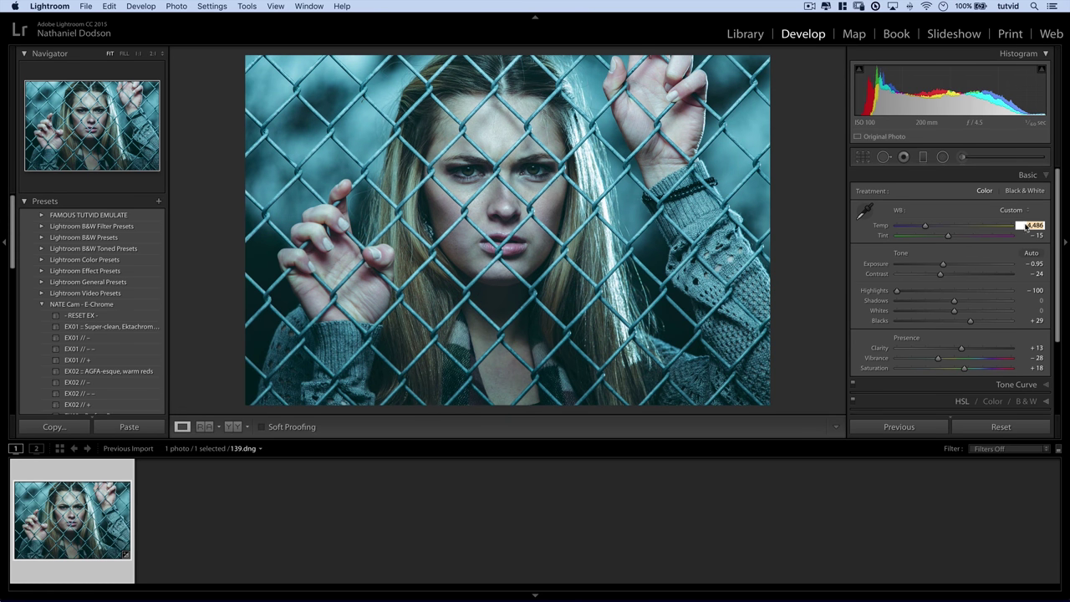
pyautogui.hotkey('shift', 'Up')
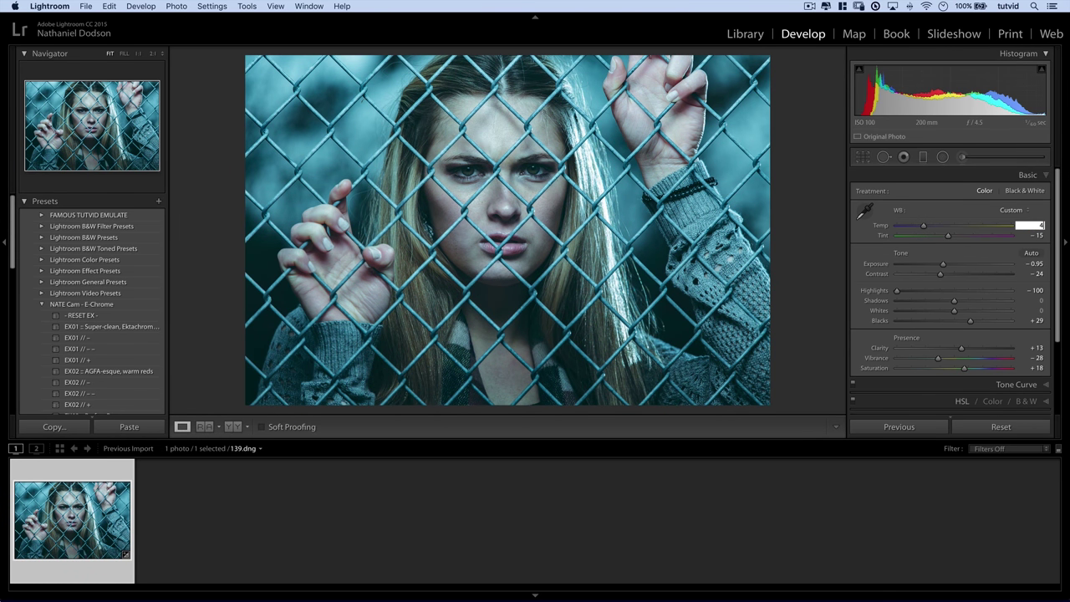
pyautogui.press('Return')
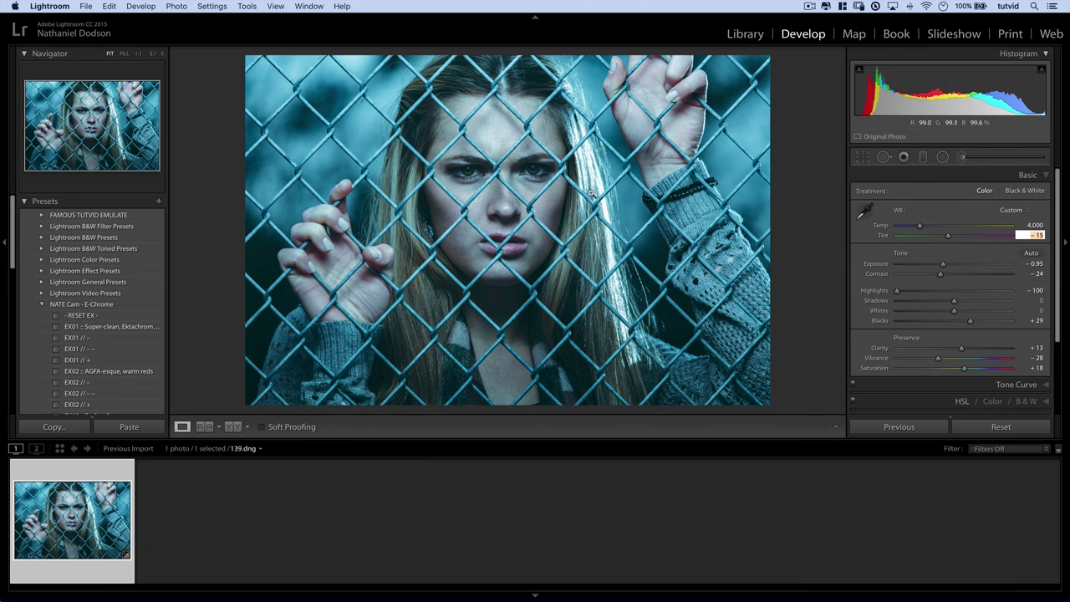
pyautogui.write('4,2')
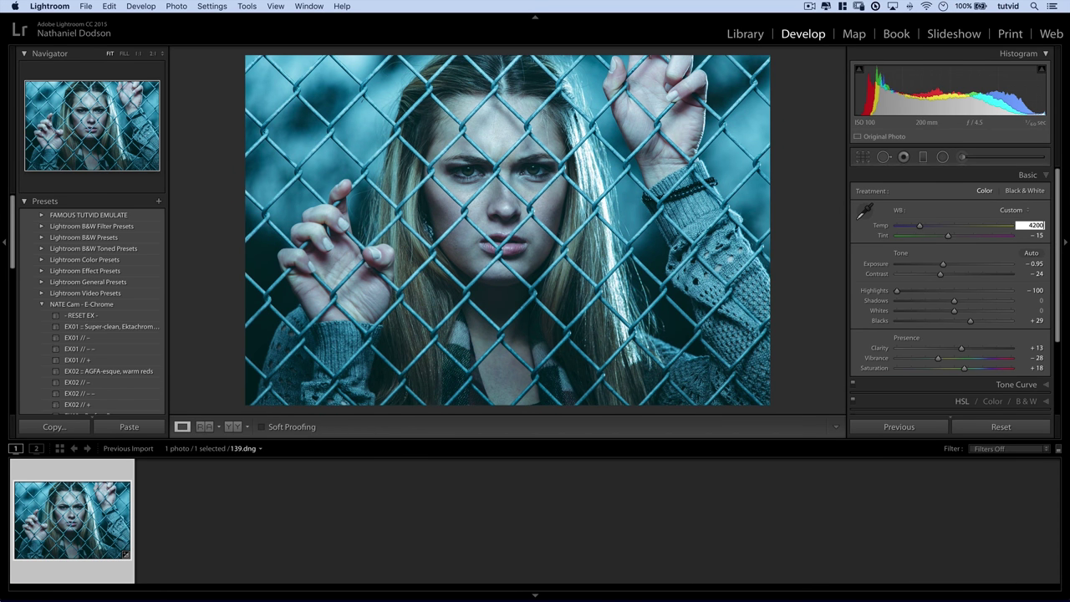
pyautogui.write('00')
pyautogui.press('Tab')
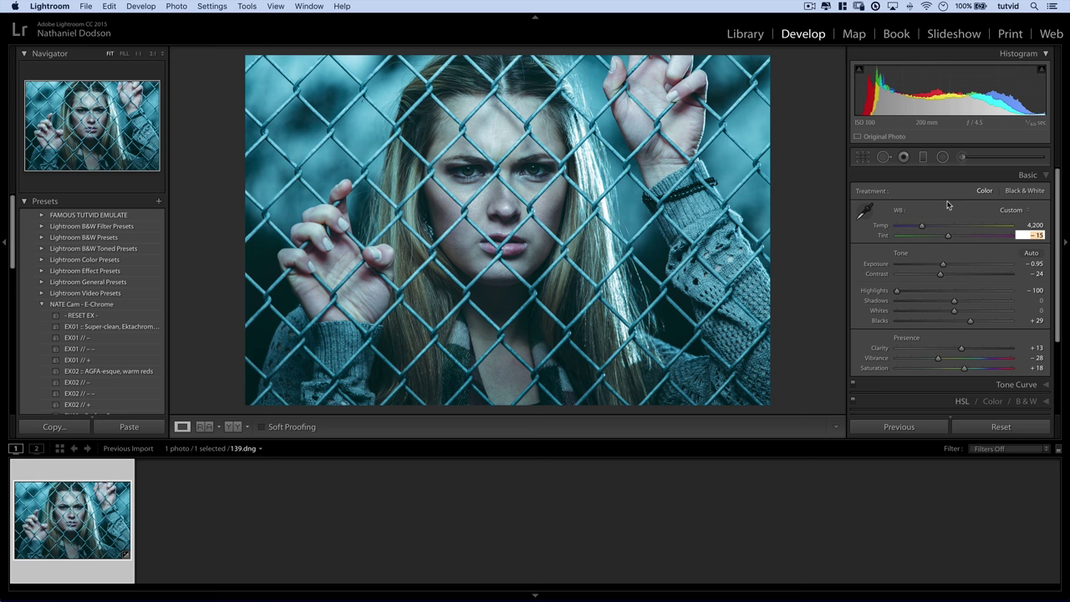
pyautogui.click(1032, 176)
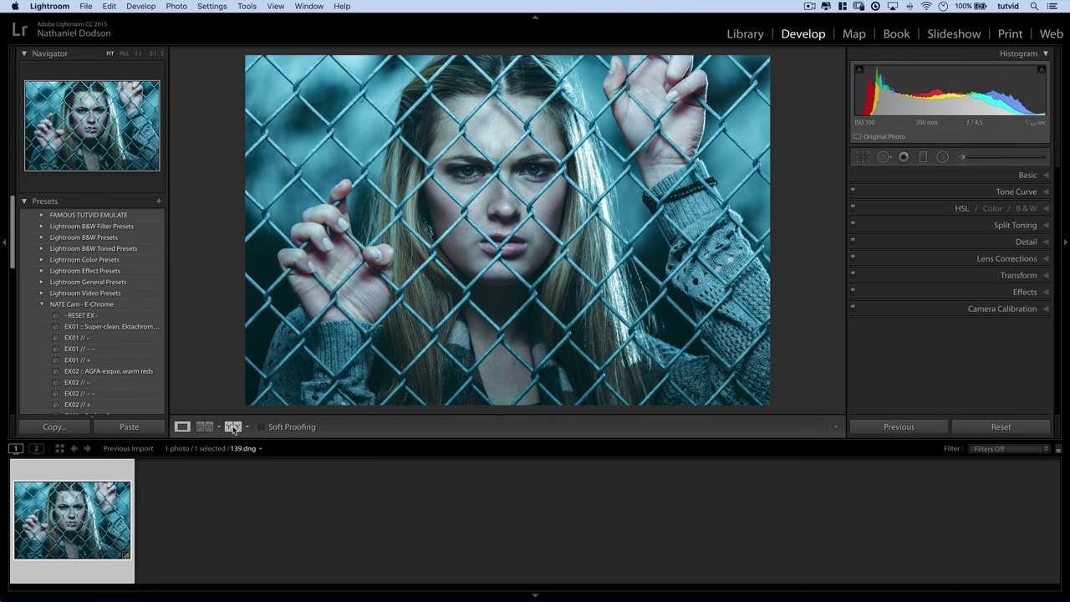
pyautogui.click(234, 426)
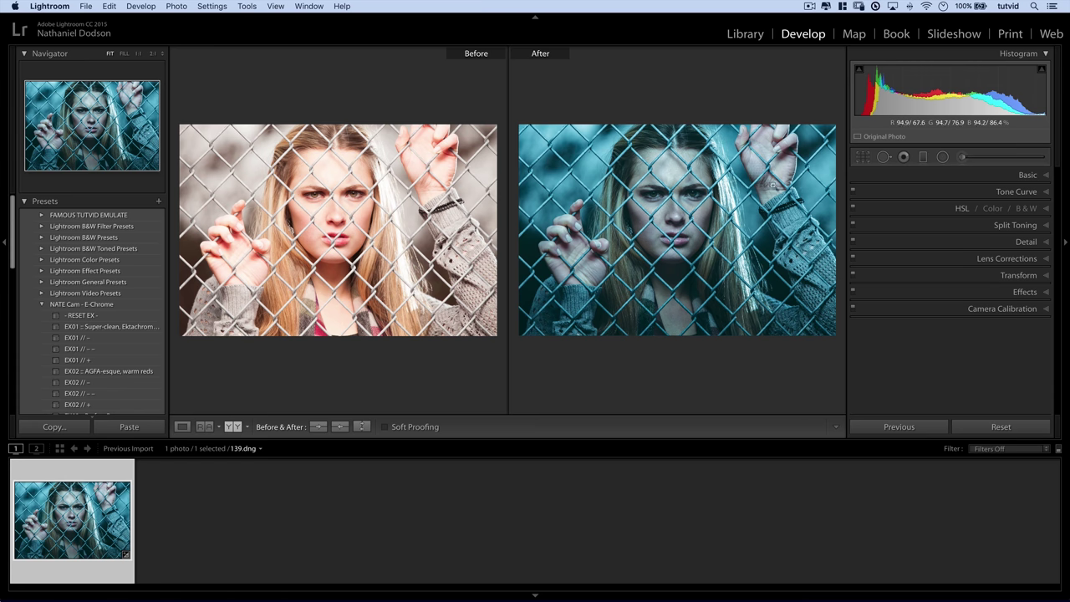
pyautogui.click(182, 427)
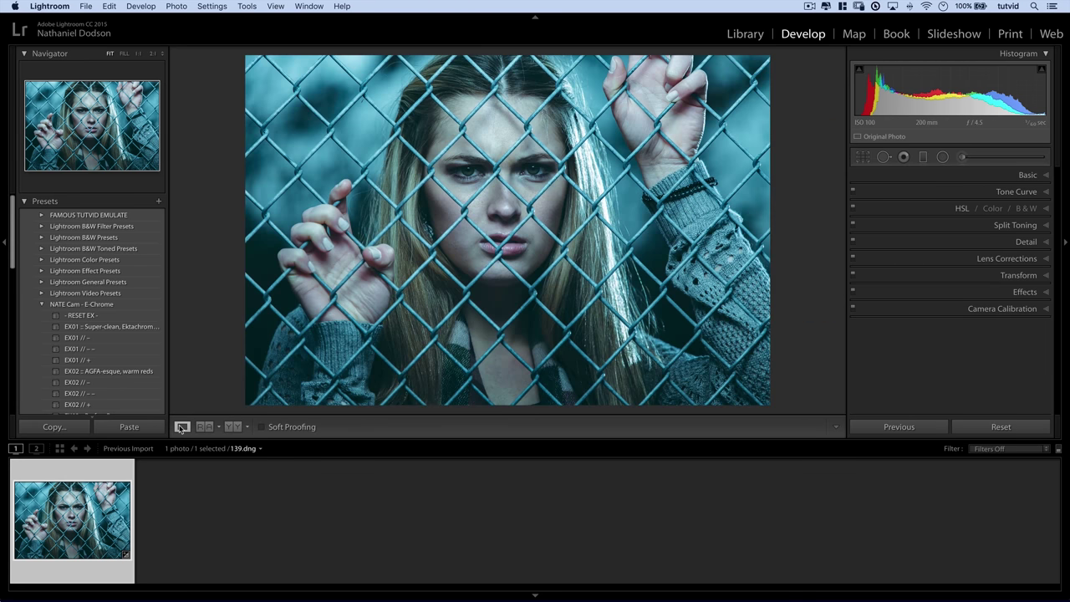